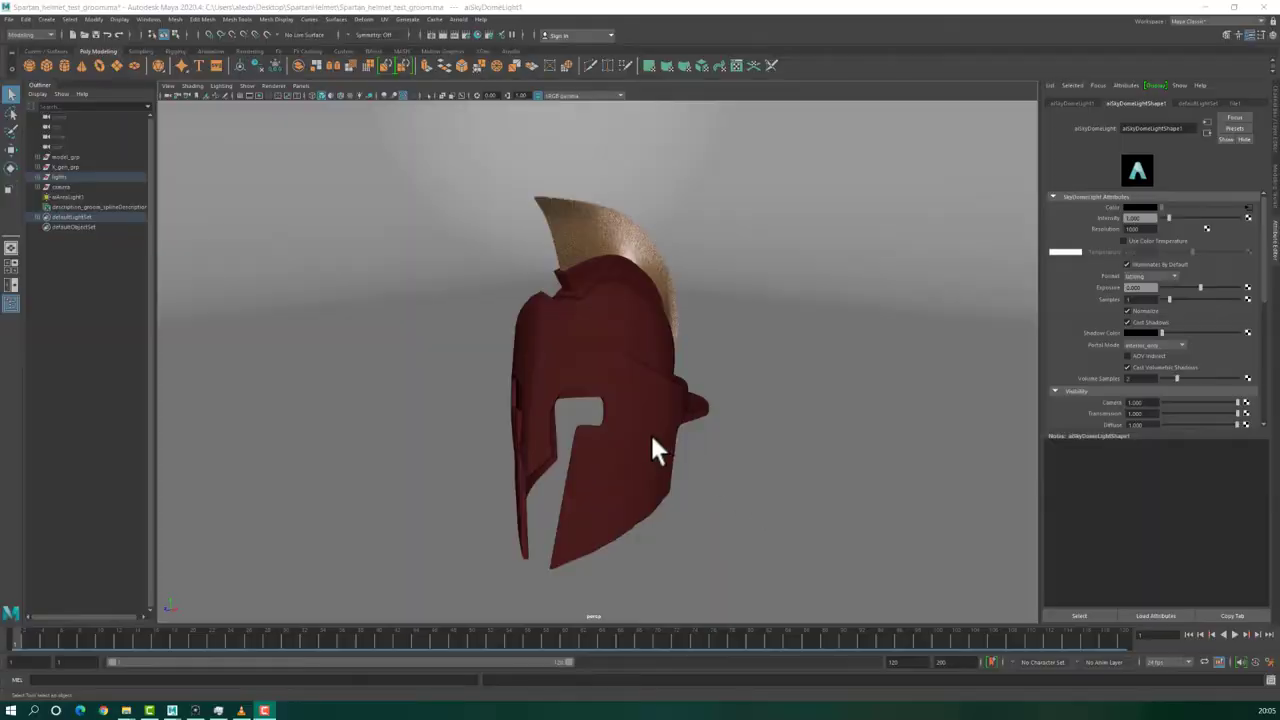
- Preview the crested helmet's render in the Arnold RenderView and zoom into it
alt+drag(589, 419, 554, 434)
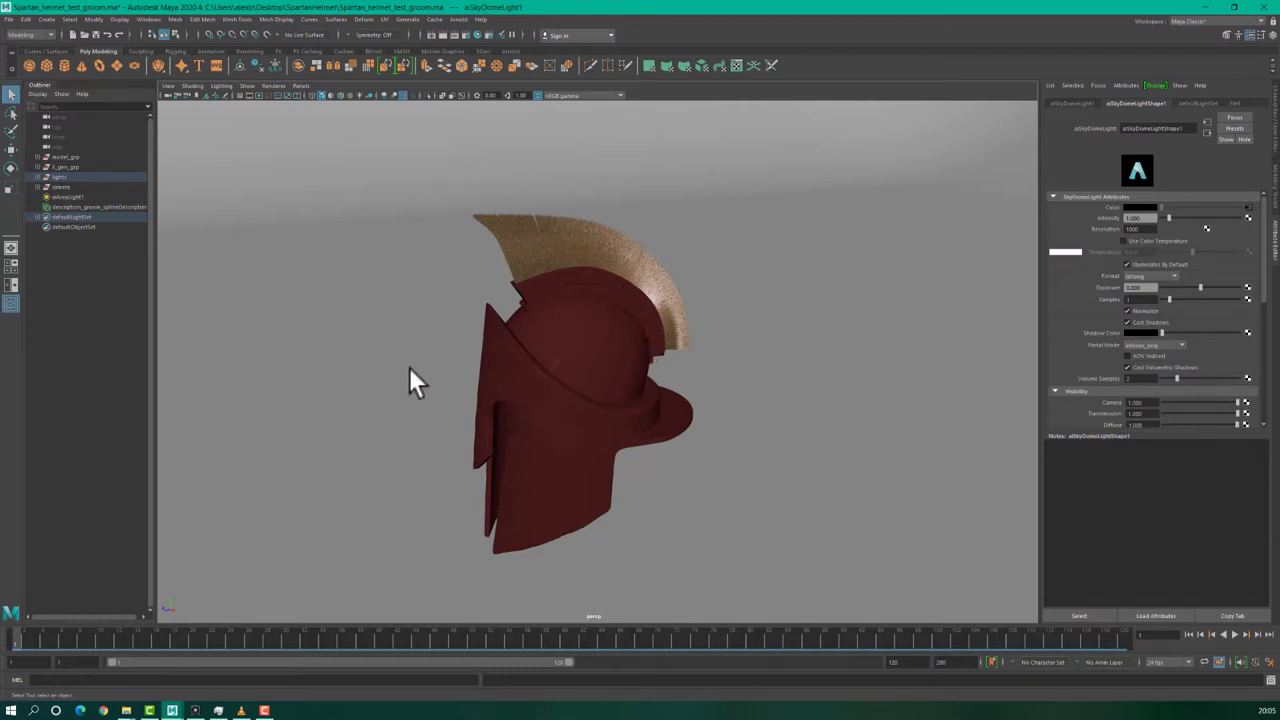
click(452, 19)
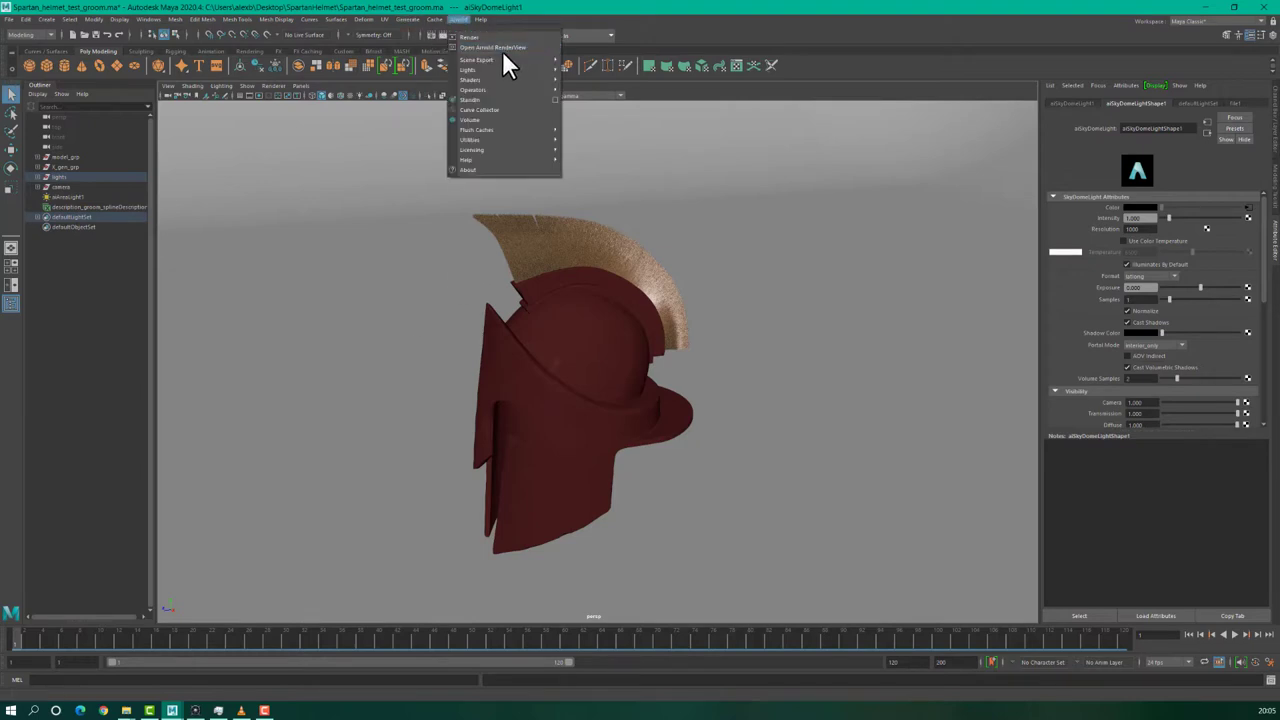
click(497, 47)
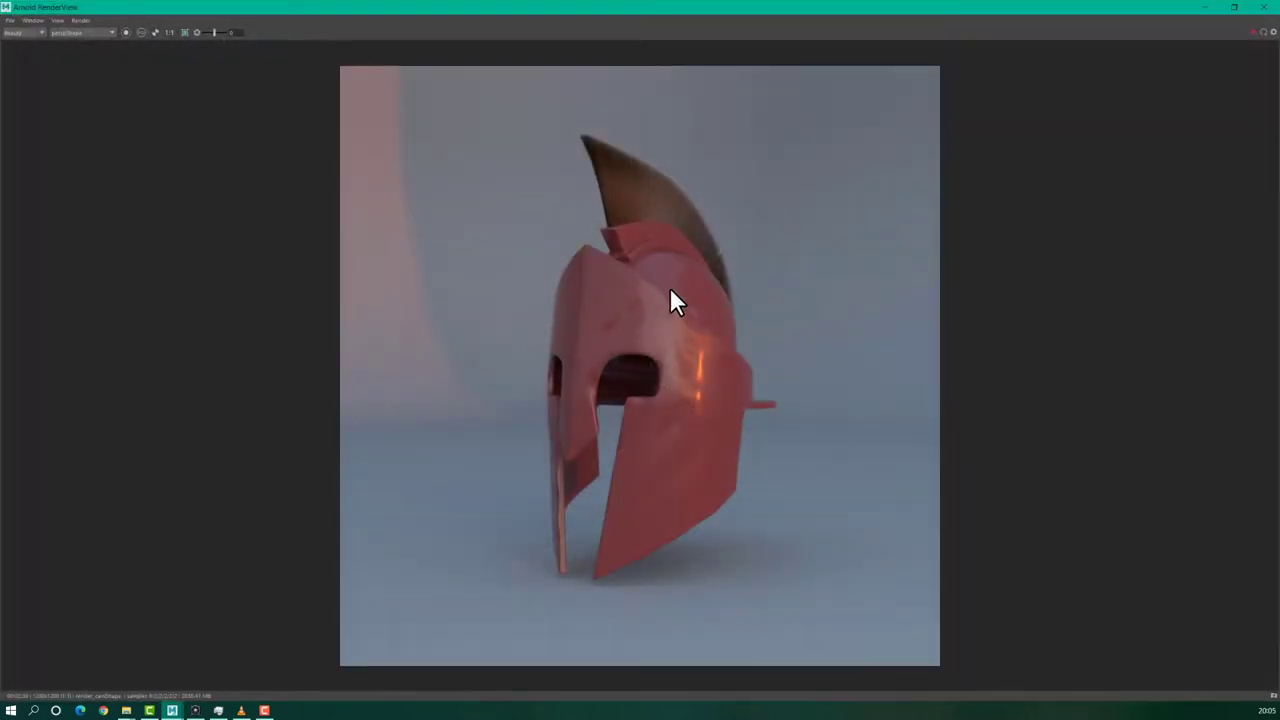
scroll(631, 209, up, 5)
scroll(631, 209, down, 3)
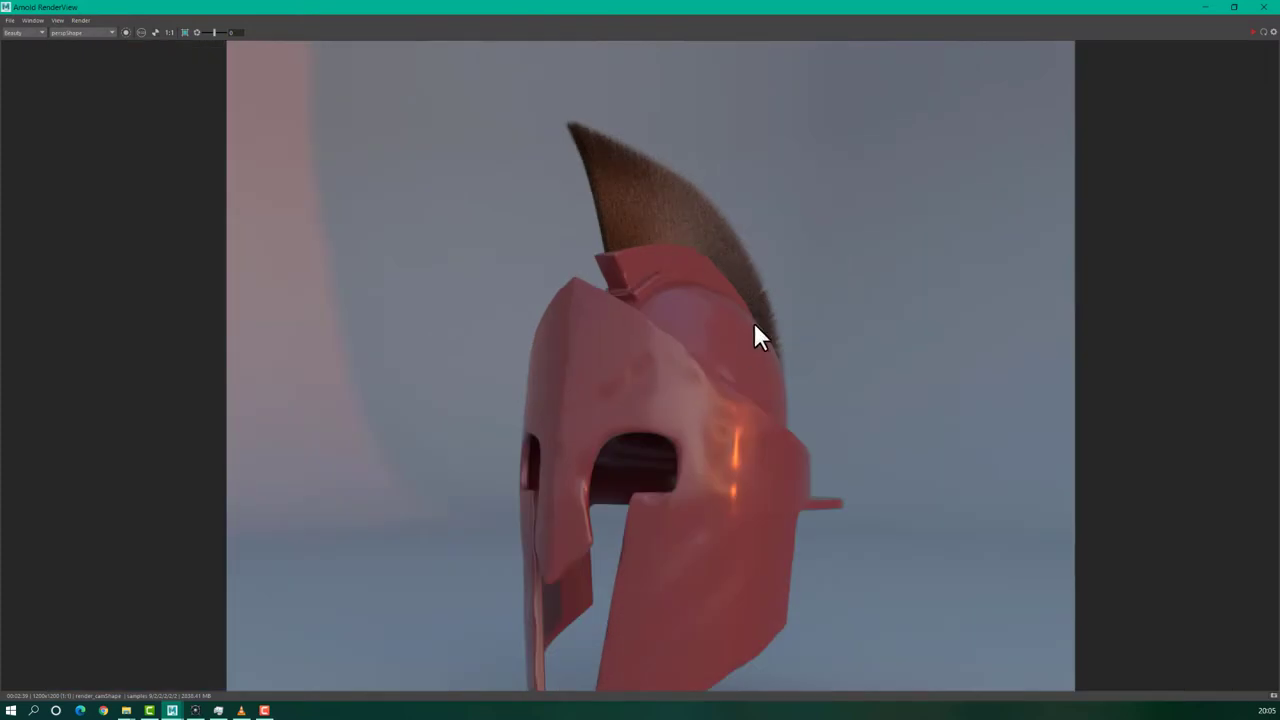
scroll(684, 362, down, 2)
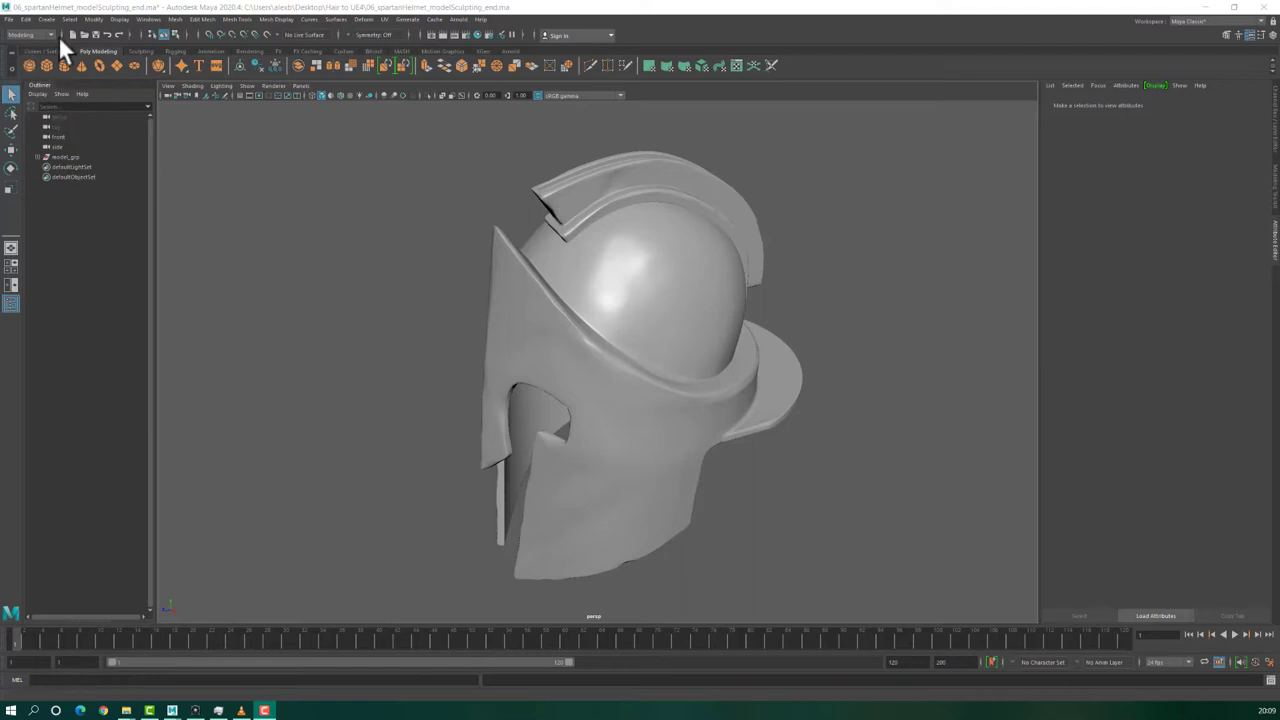
- Set the Hair to UE4 folder as the current project and create its default workspace
click(9, 19)
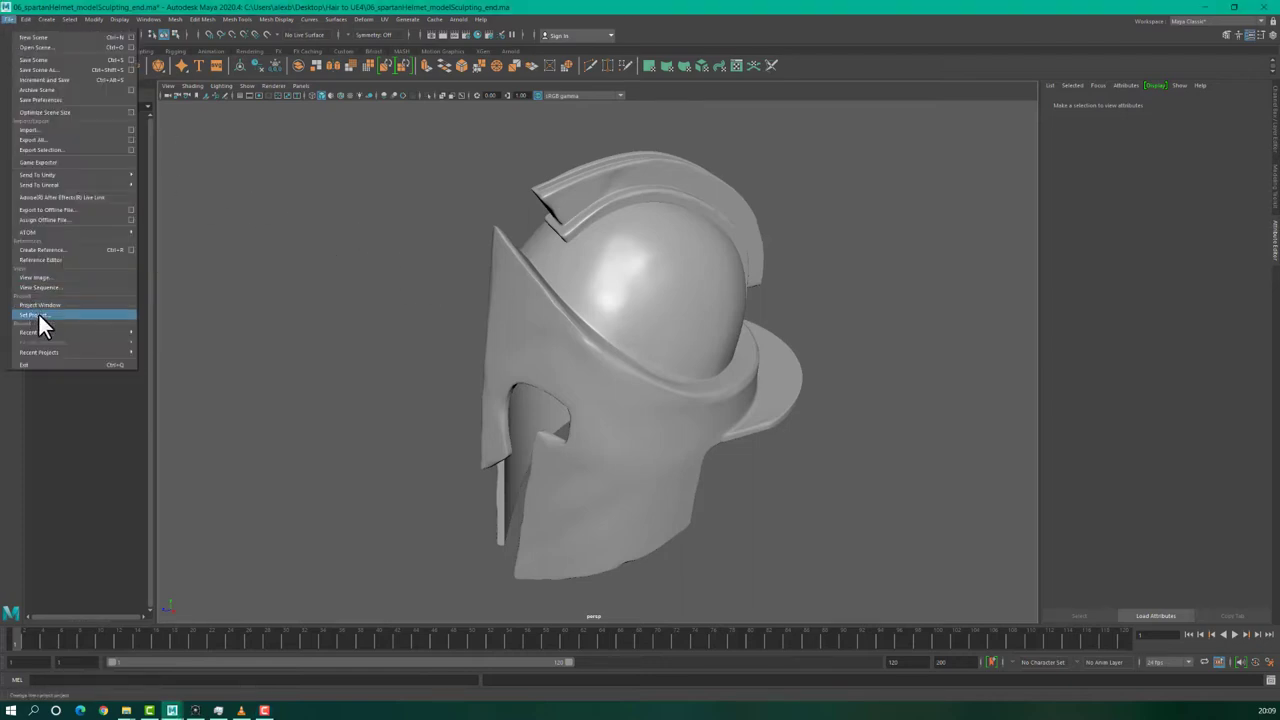
click(38, 315)
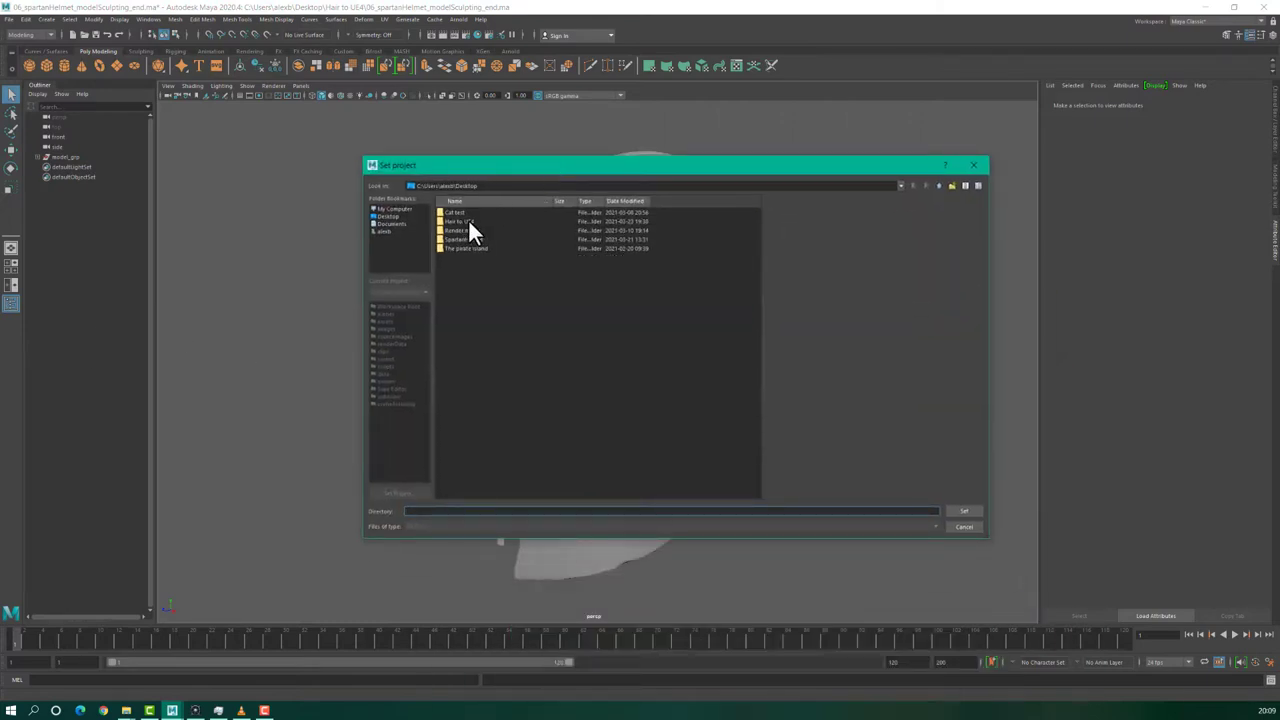
double_click(463, 222)
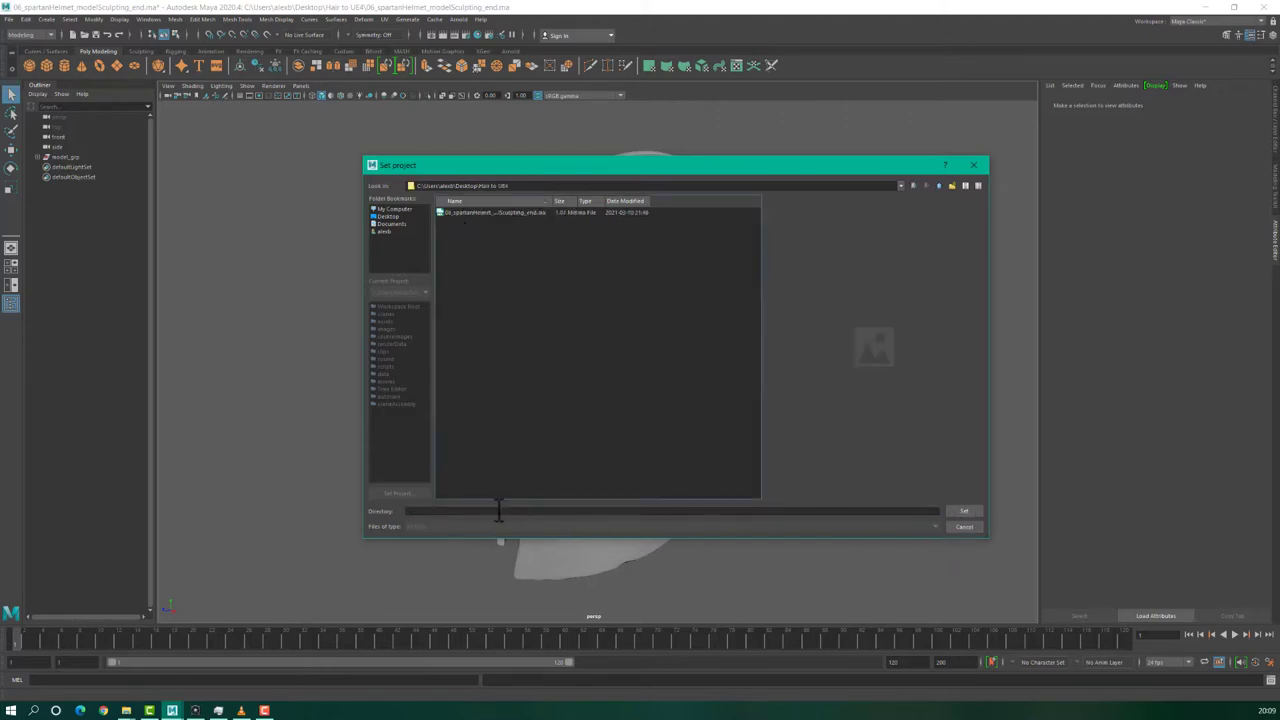
click(962, 511)
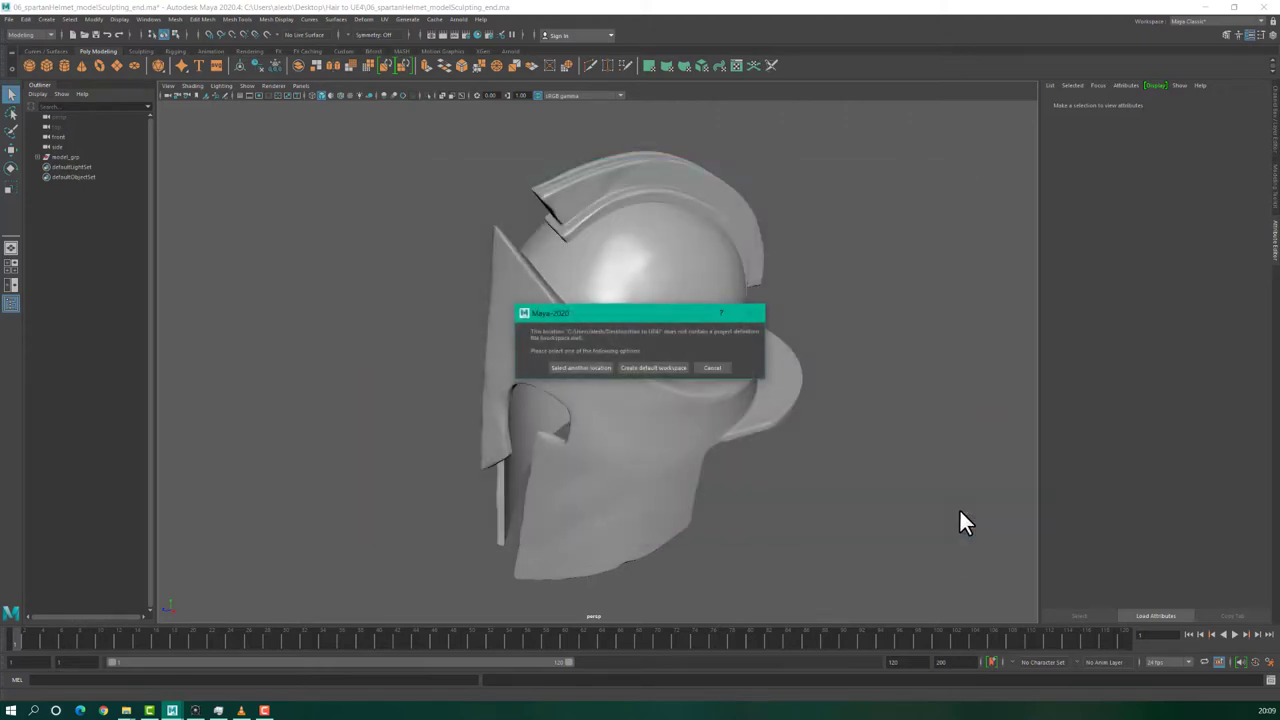
click(652, 370)
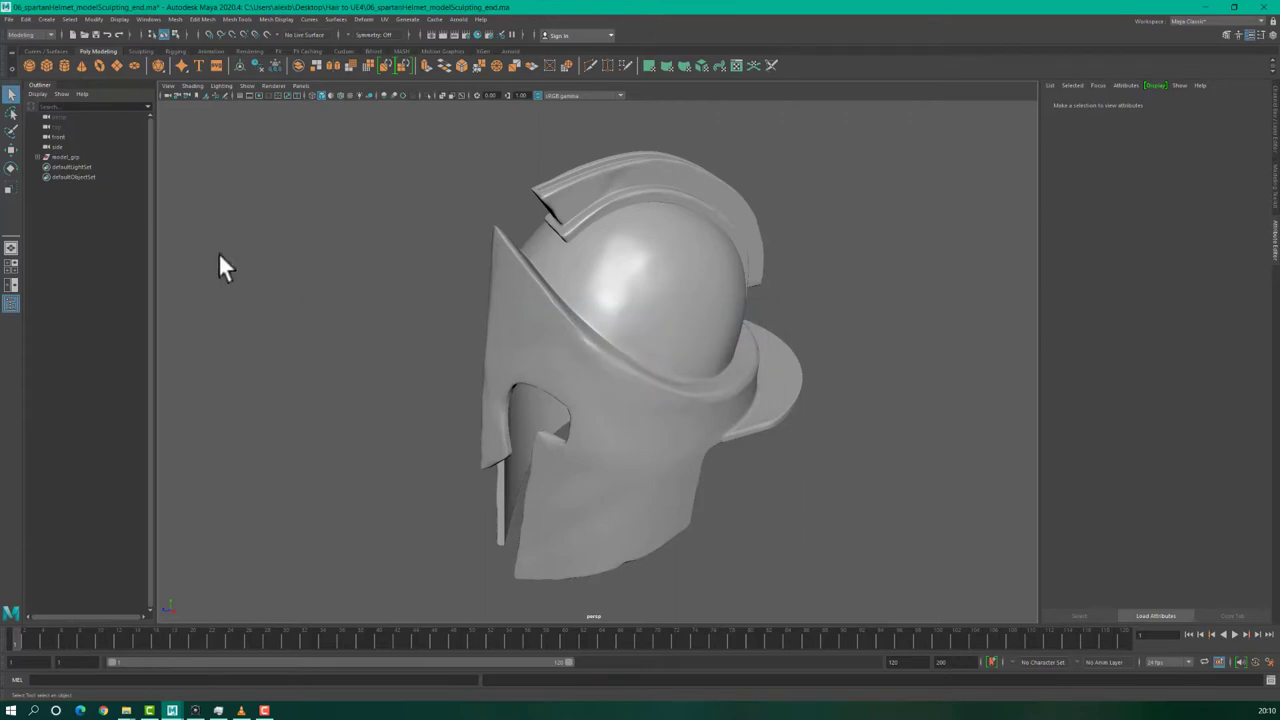
- Accept the Hair to UE4 project settings in the Project Window
click(15, 28)
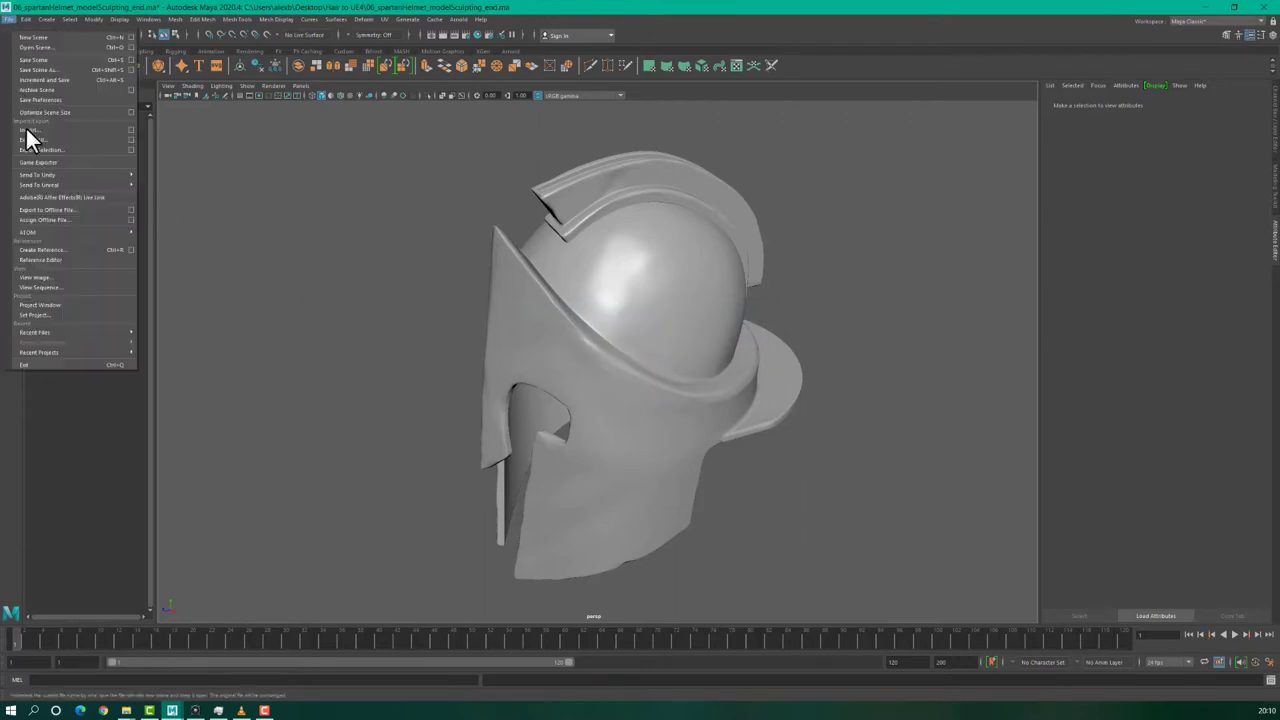
click(60, 306)
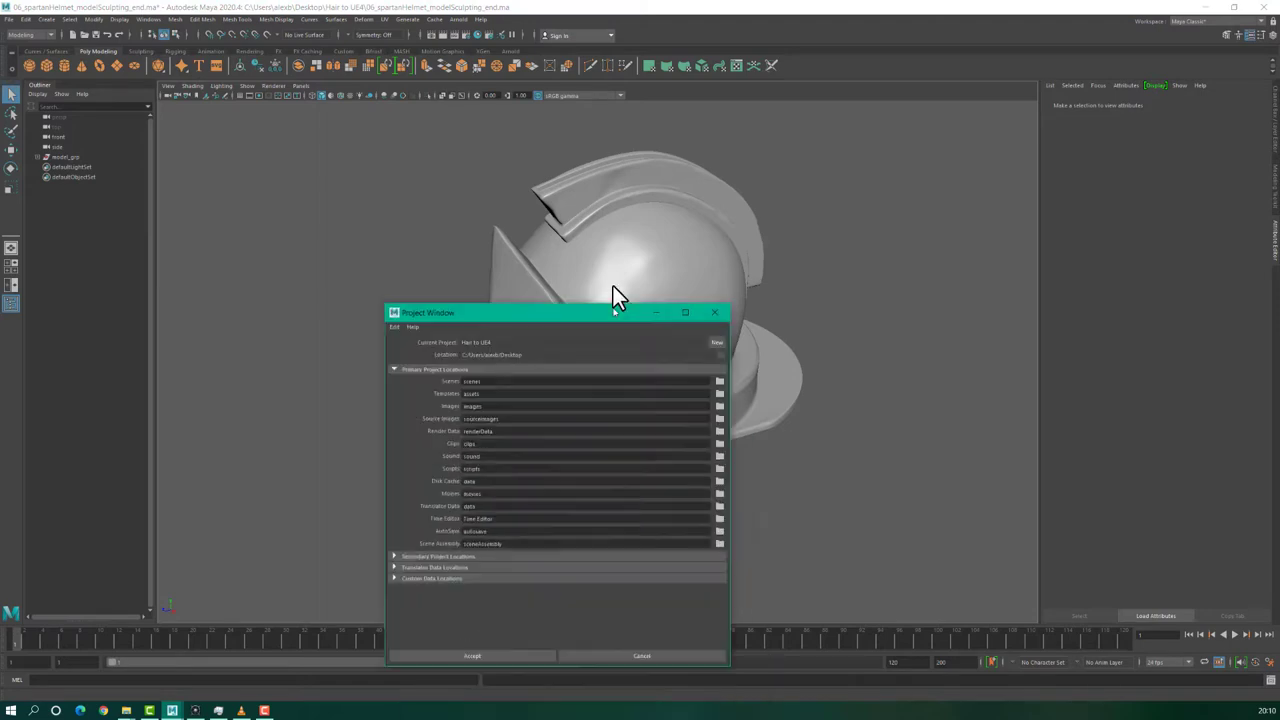
drag(613, 269, 694, 190)
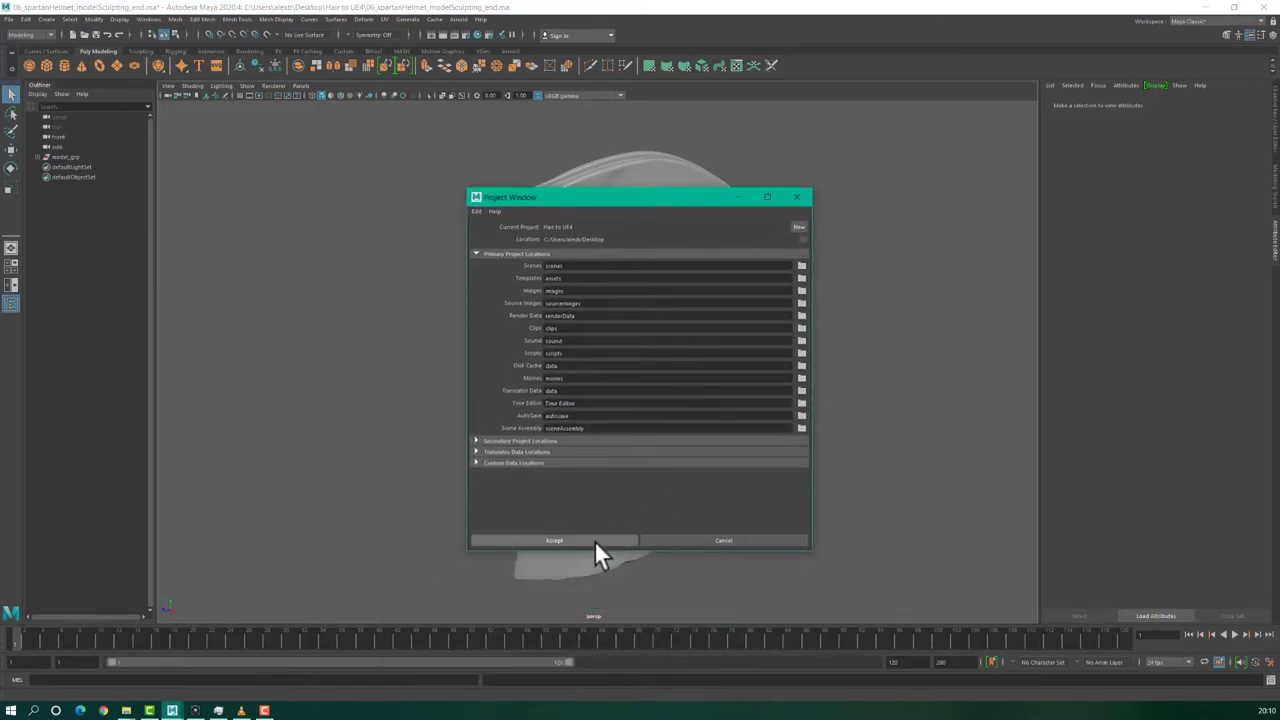
click(554, 540)
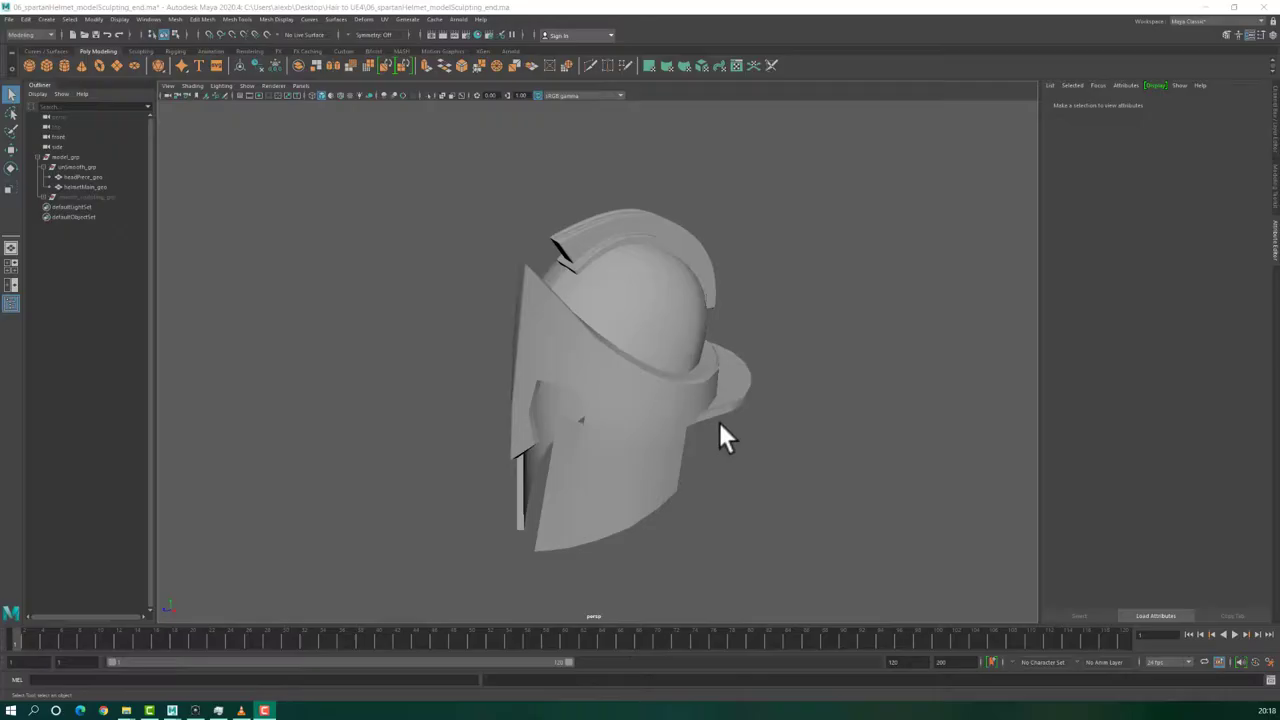
- Hide helmetMain_geo, duplicate headPiece_geo out of unSmooth_grp, and hide the original
alt+drag(706, 376, 669, 374)
click(669, 380)
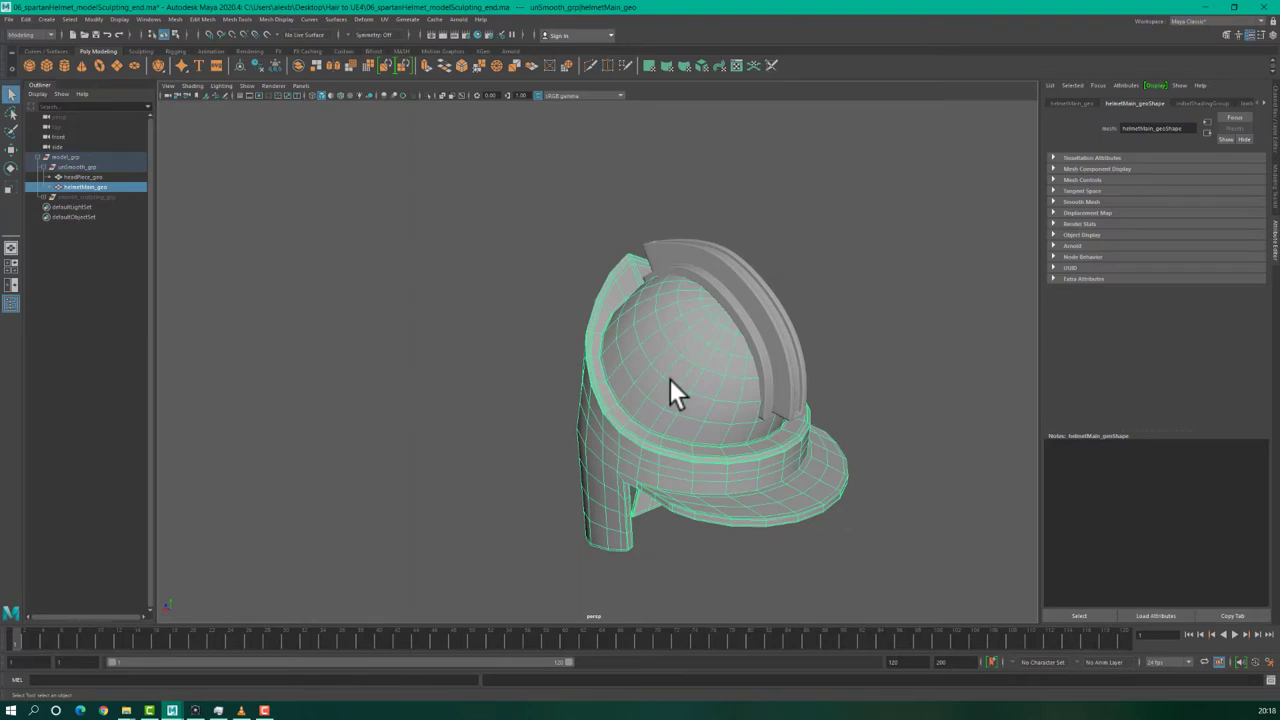
key(ctrl+h)
click(766, 335)
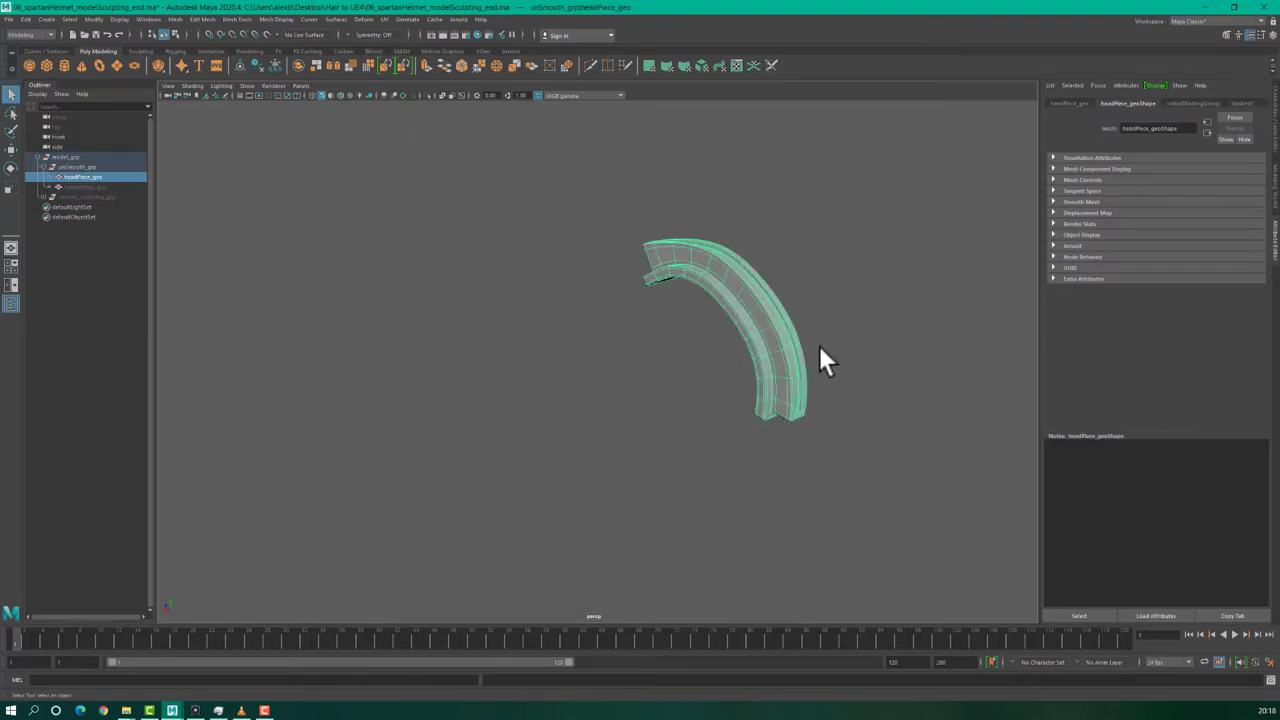
key(ctrl+d)
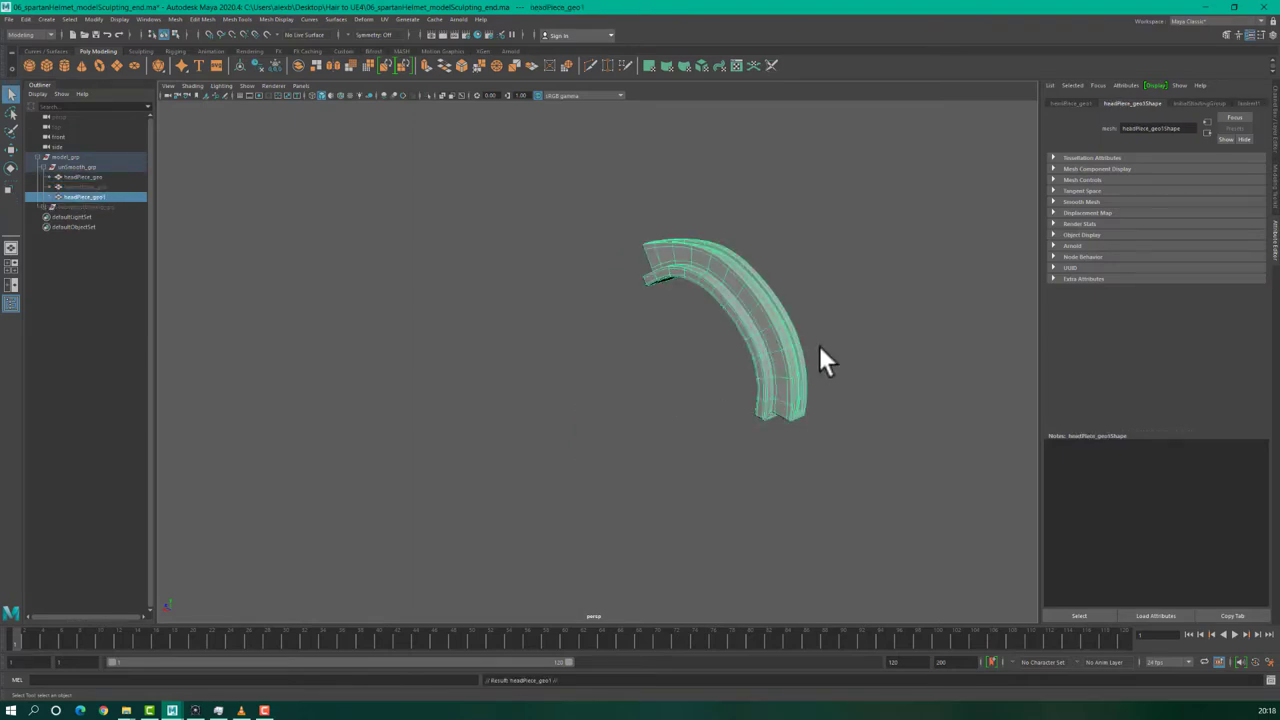
mouse_move(81, 197)
middle_down()
mouse_move(85, 212)
mouse_move(88, 200)
middle_up()
click(78, 178)
key(ctrl+h)
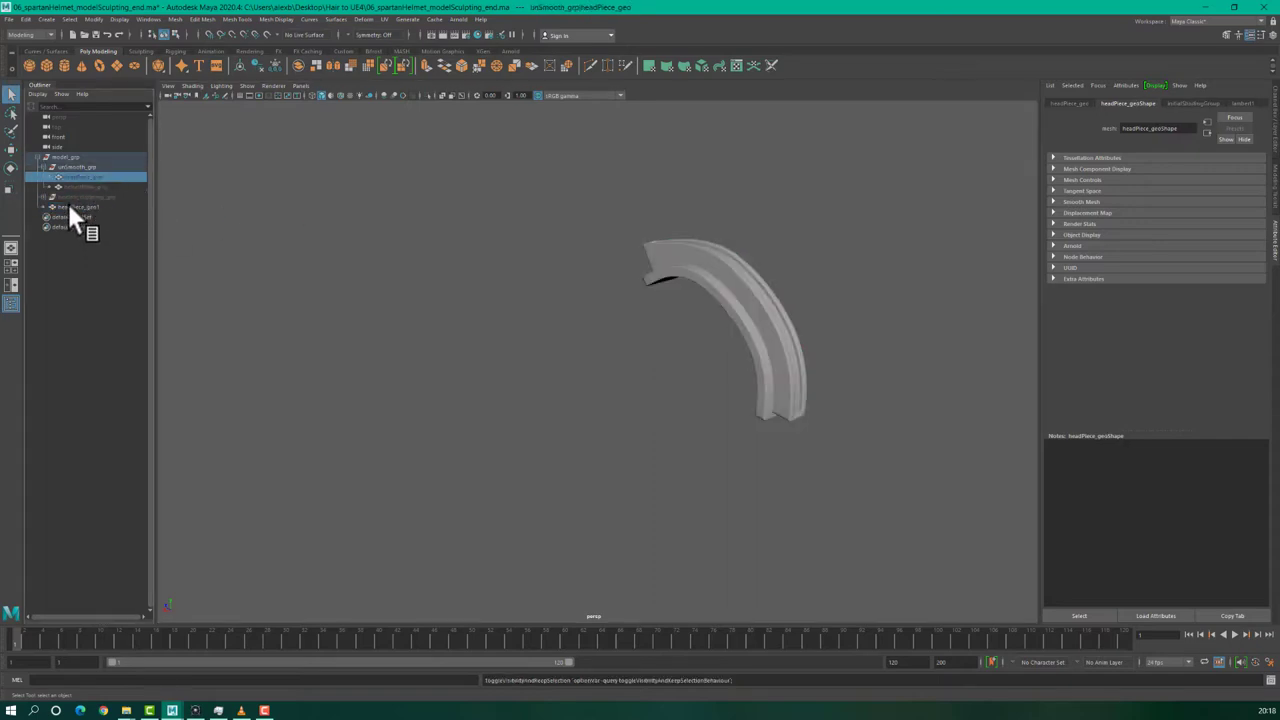
click(83, 206)
- Delete faces from headPiece_geo1 until only one thin curved strip remains
alt+drag(678, 340, 725, 335)
alt+drag(686, 404, 723, 298)
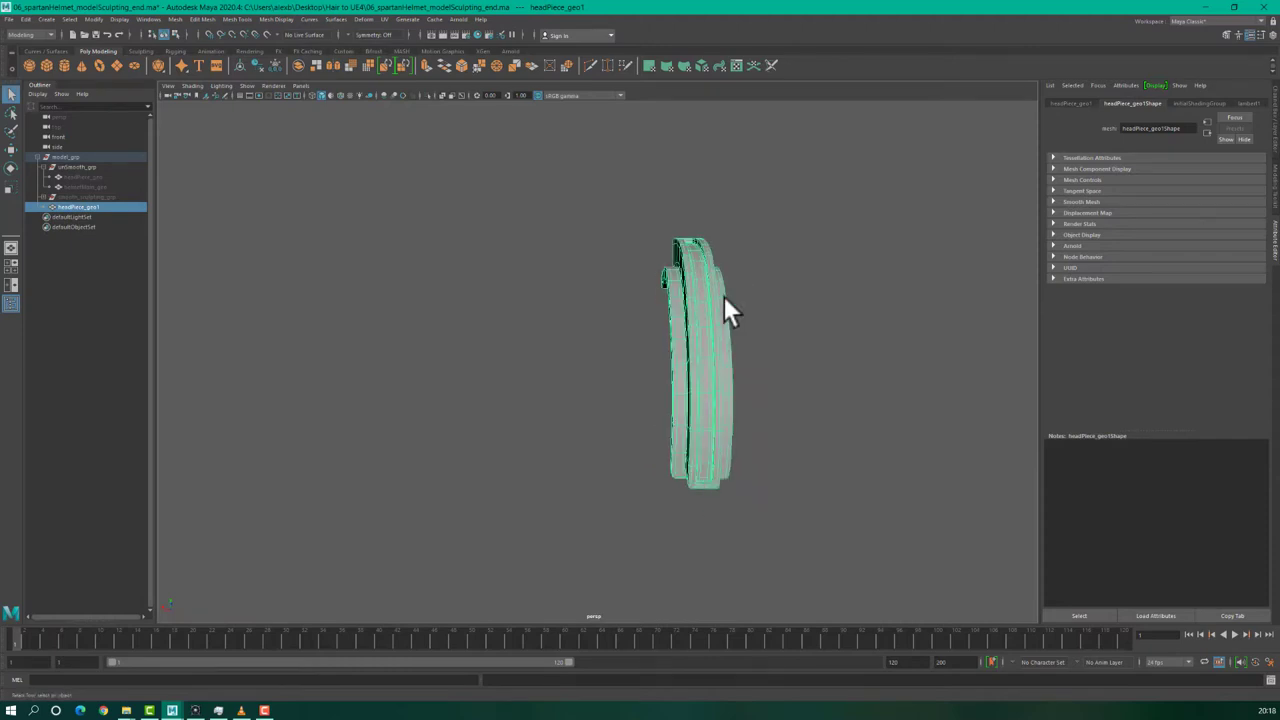
right_click(706, 466)
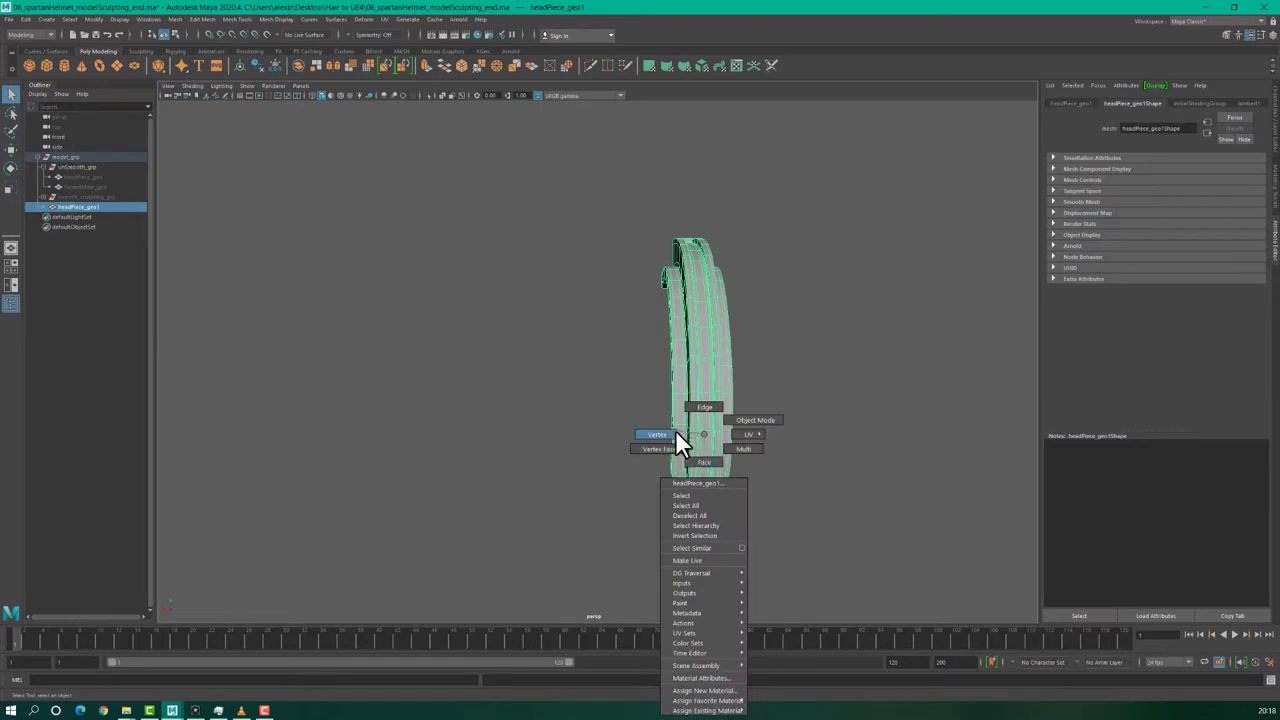
click(703, 462)
click(748, 520)
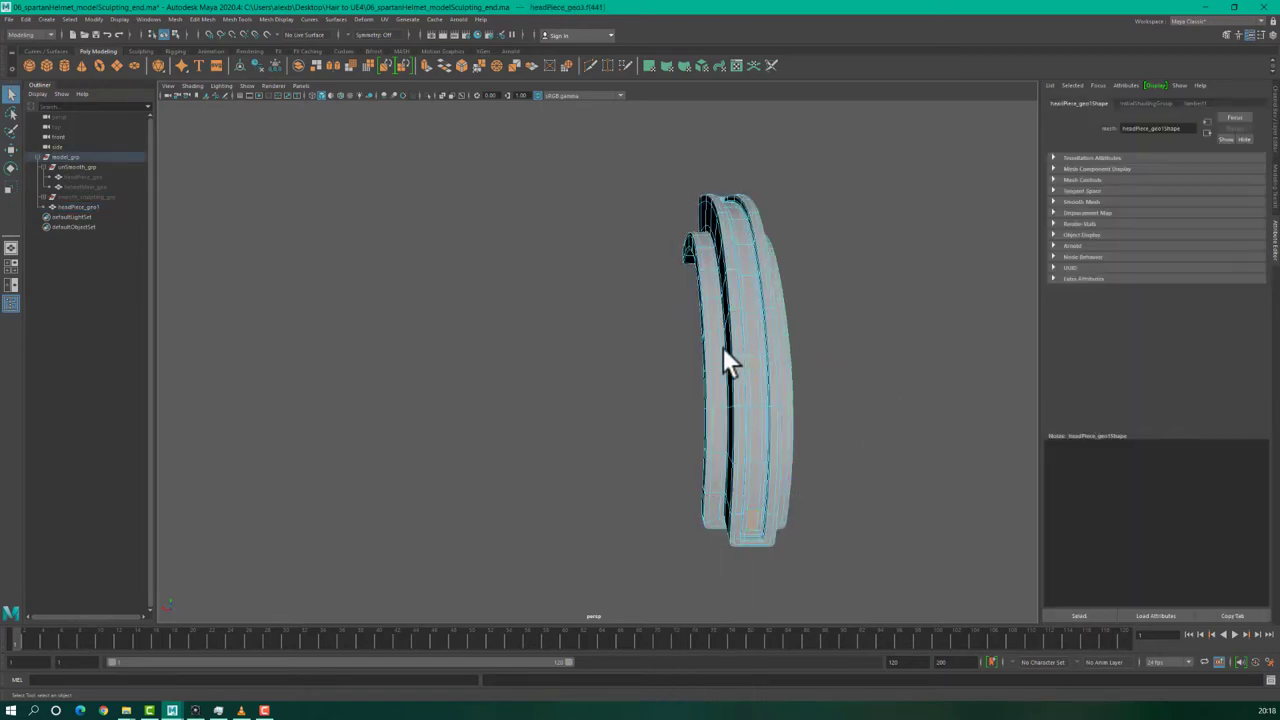
alt+drag(831, 321, 675, 365)
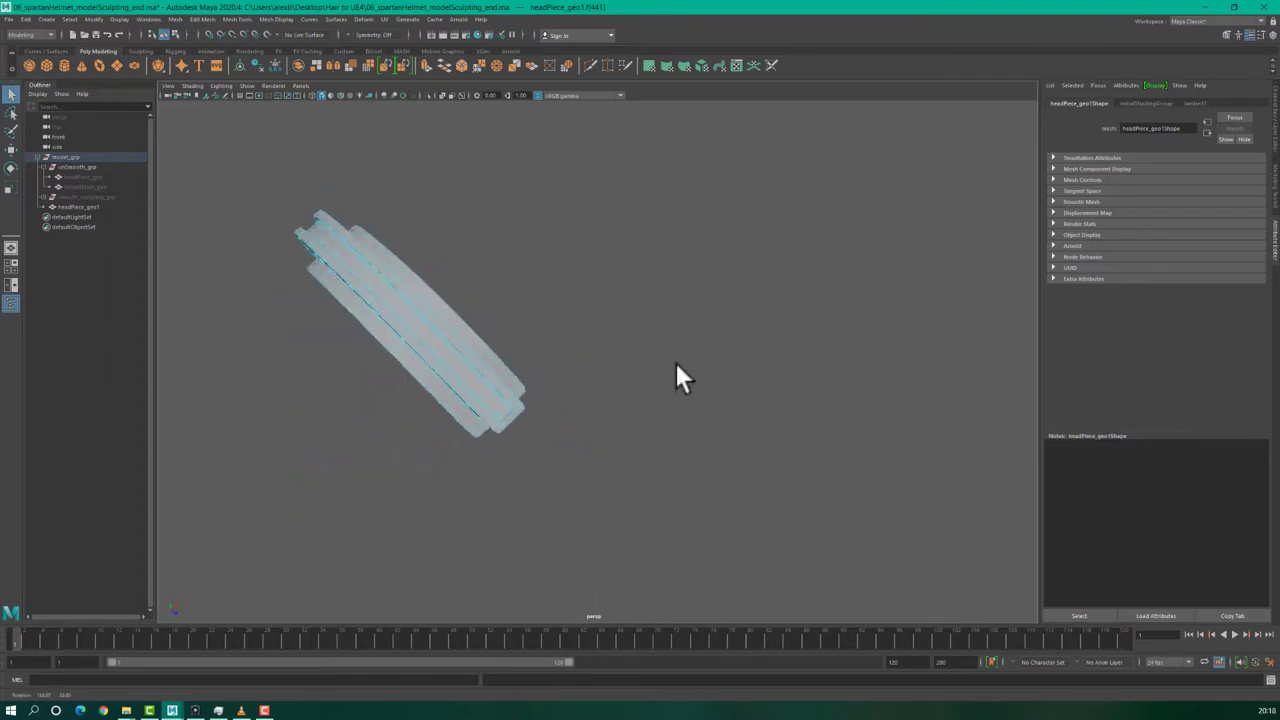
shift+double_click(498, 405)
alt+drag(463, 456, 652, 421)
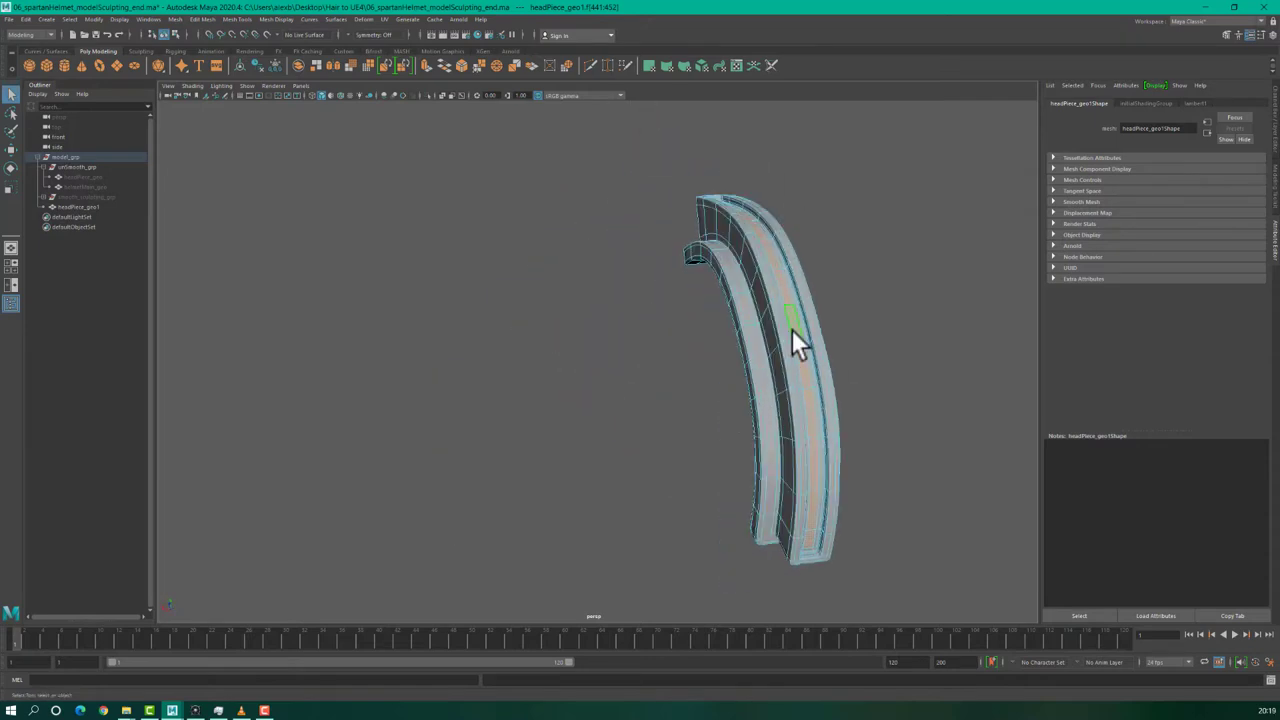
key(Delete)
drag(866, 226, 566, 580)
key(Delete)
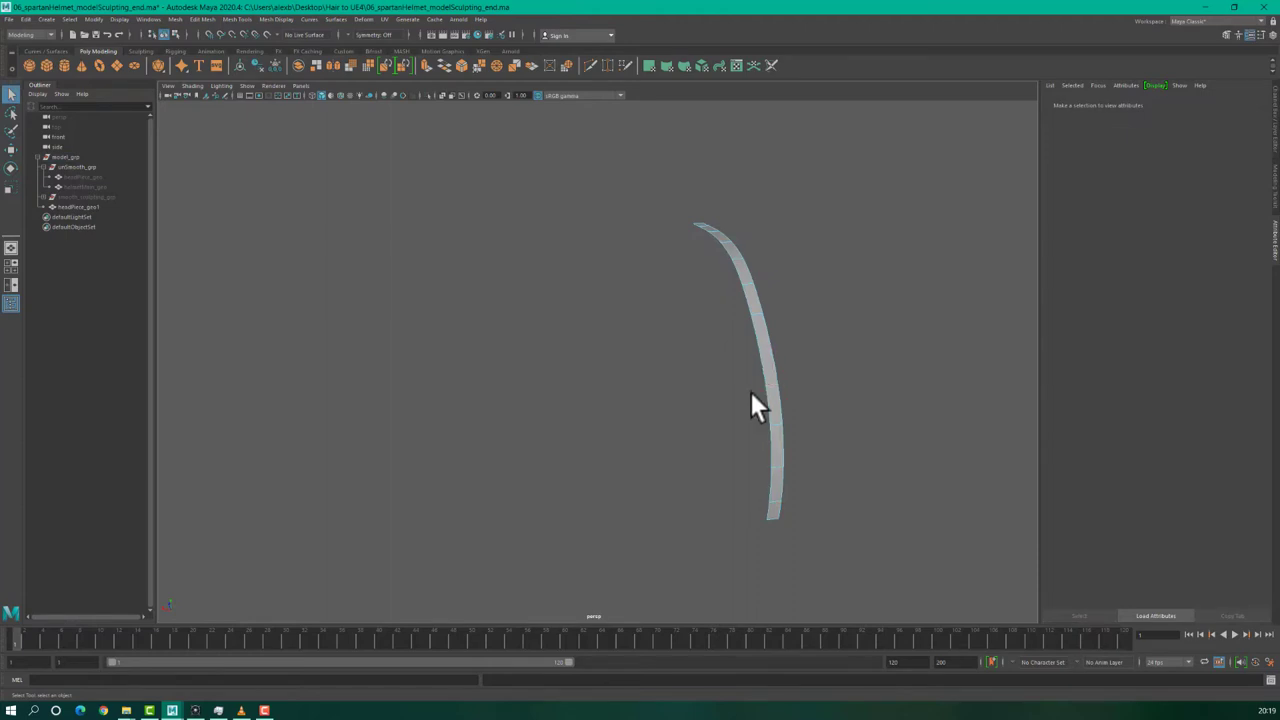
alt+drag(860, 339, 806, 346)
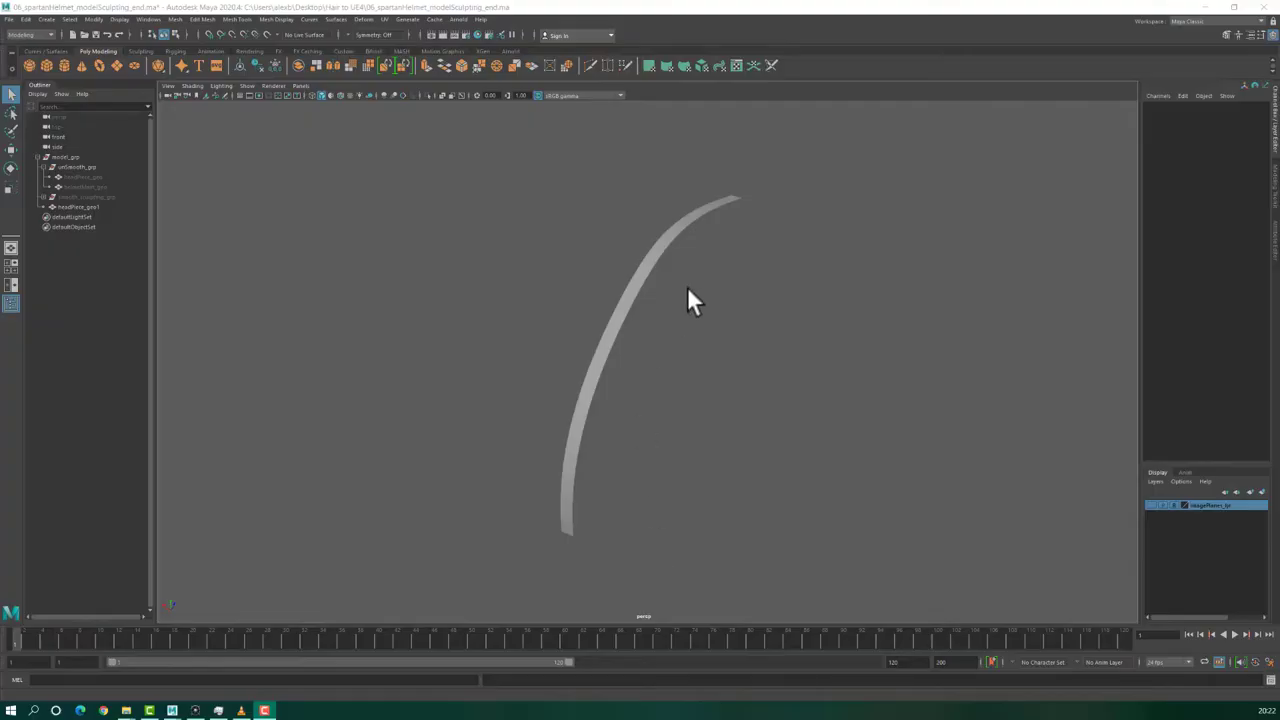
- Rename the strip headPiece_geo1 to Hair_geo
drag(793, 165, 423, 550)
double_click(77, 206)
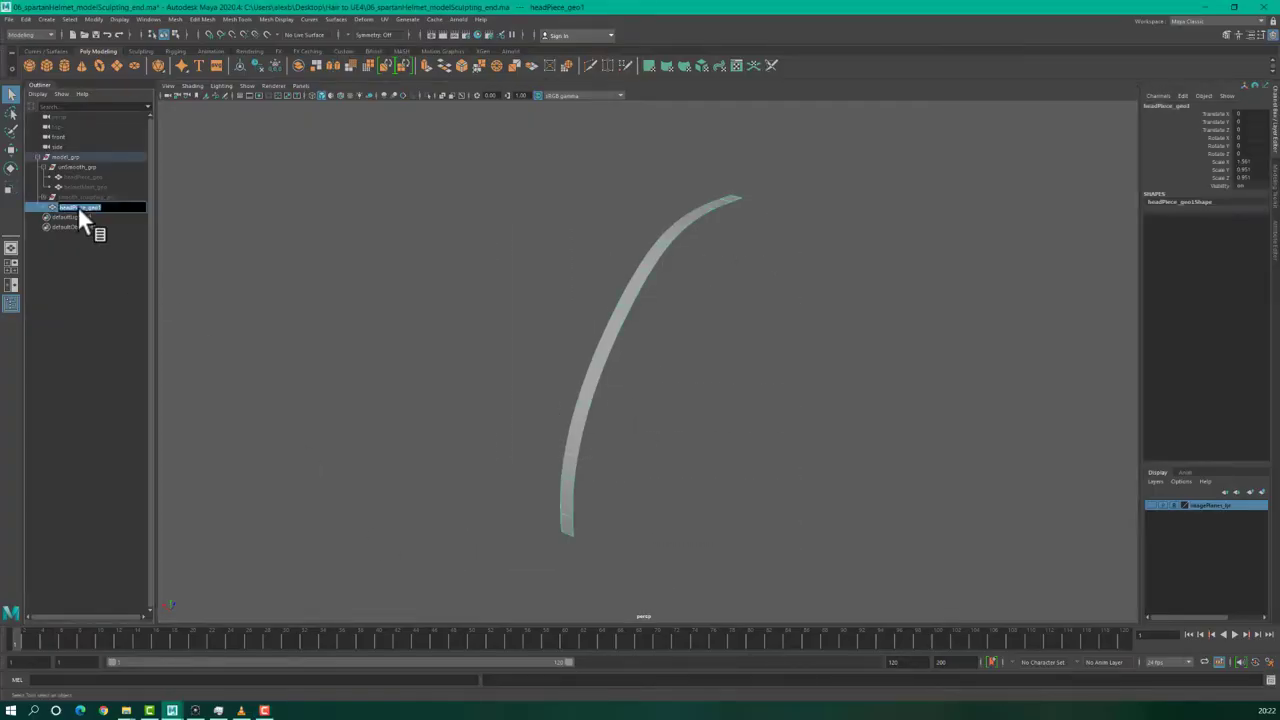
text(Hair_geo)
key(Return)
- Clear the selection and switch to the XGen workspace
click(463, 273)
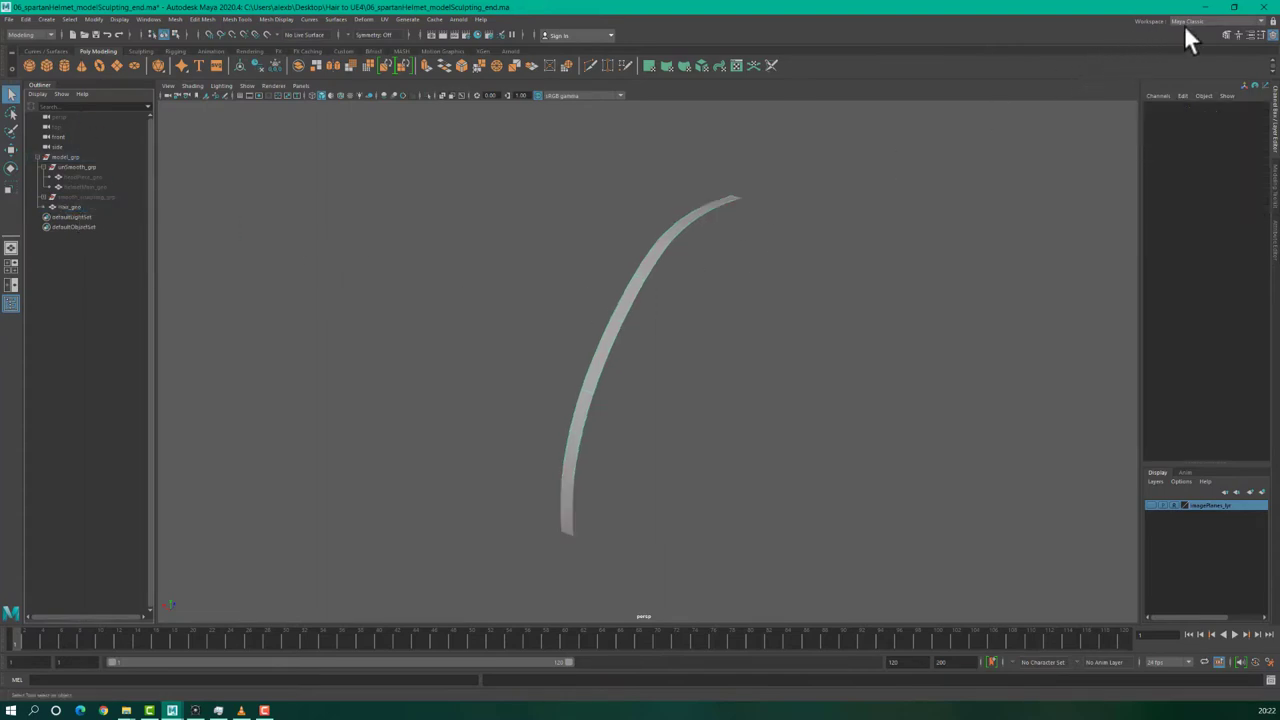
click(1195, 21)
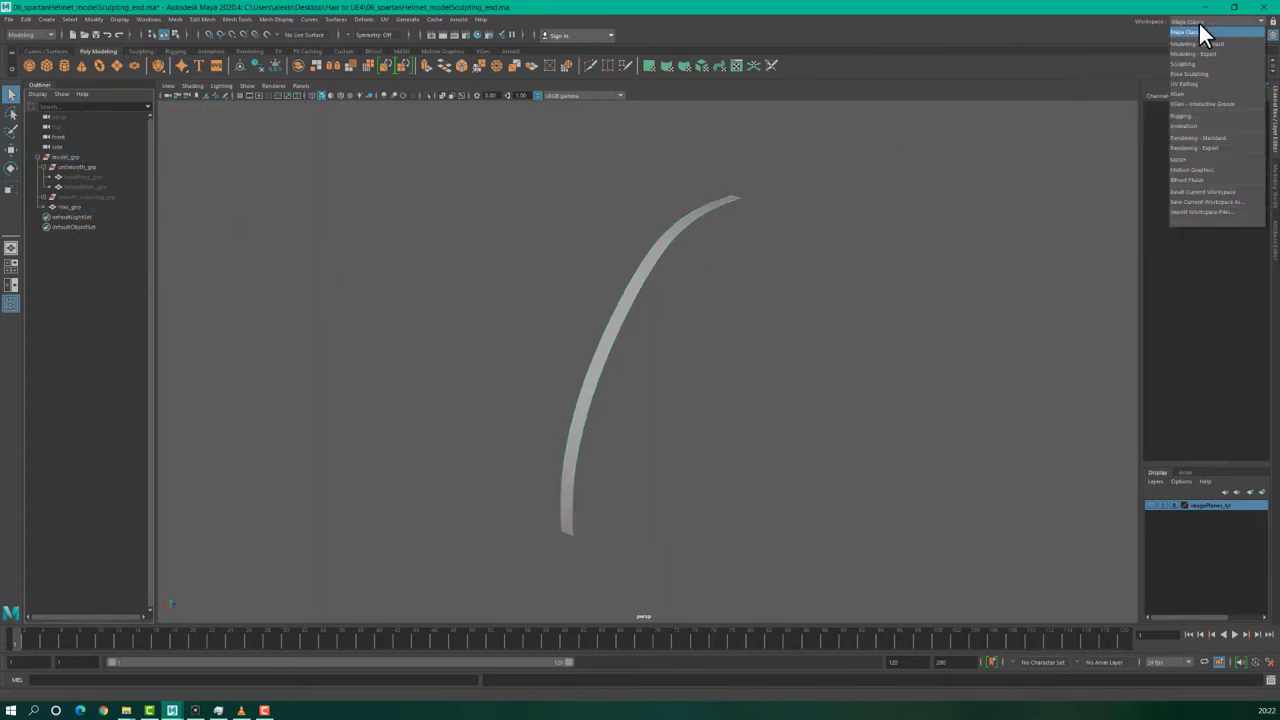
click(1184, 89)
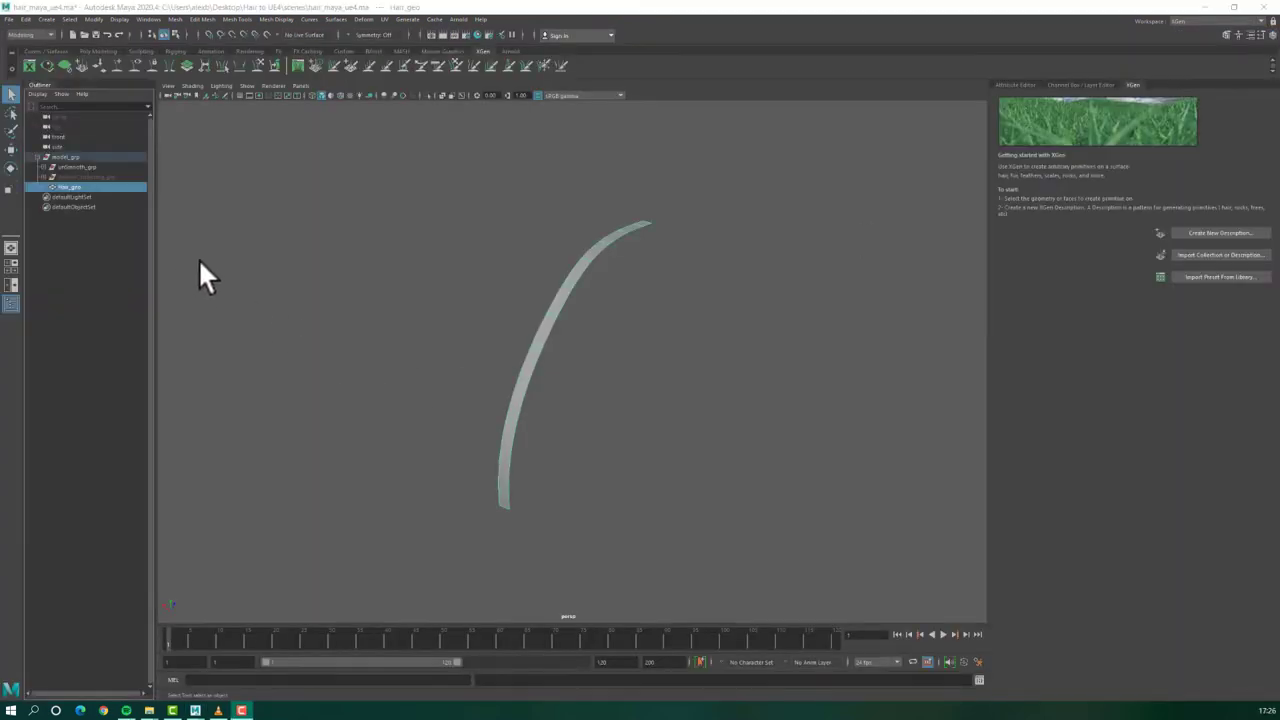
- Start a new XGen description named topHair in a new collection called HelmetHair
click(1208, 232)
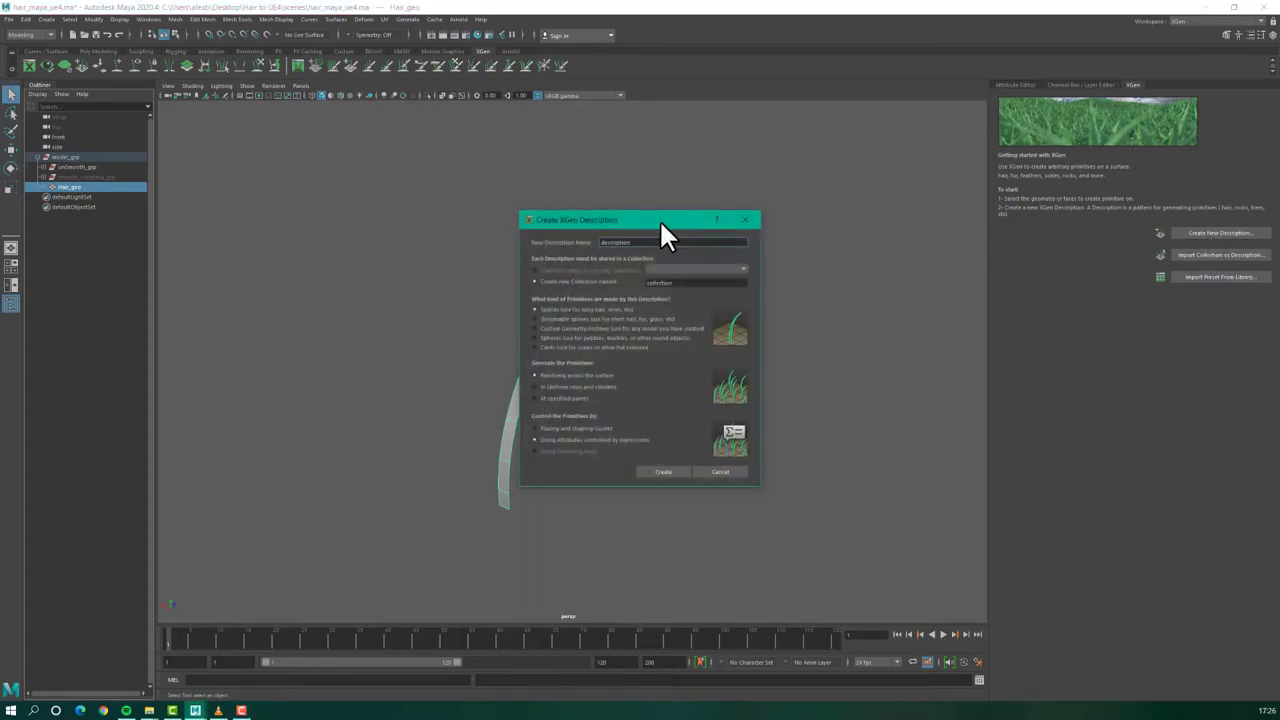
drag(652, 219, 705, 226)
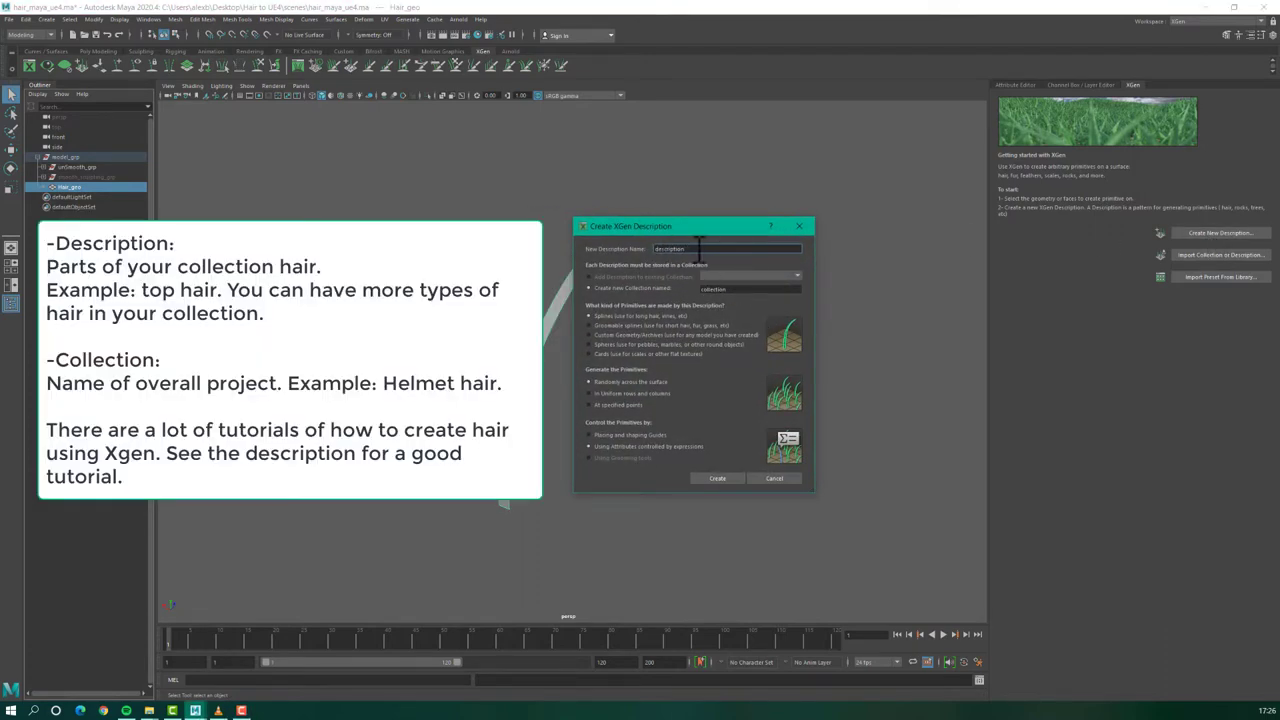
double_click(694, 250)
drag(694, 248, 645, 248)
double_click(736, 289)
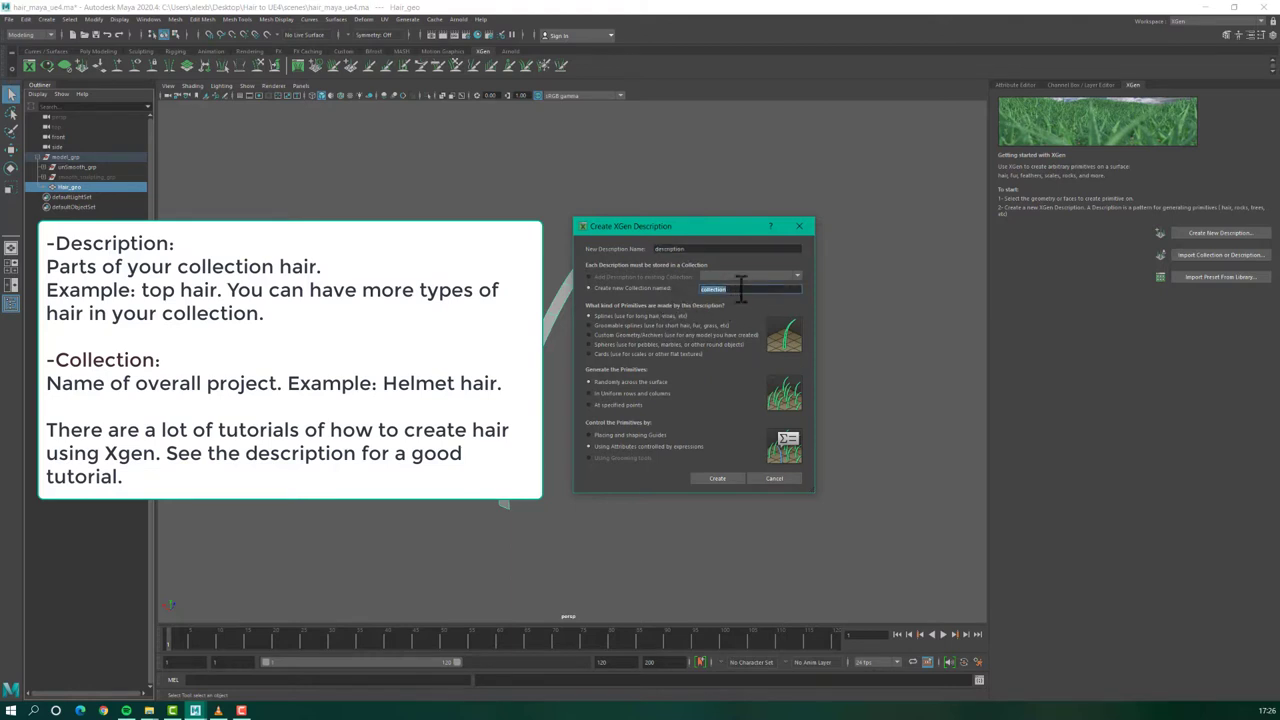
text(HelmetHair)
drag(688, 249, 643, 247)
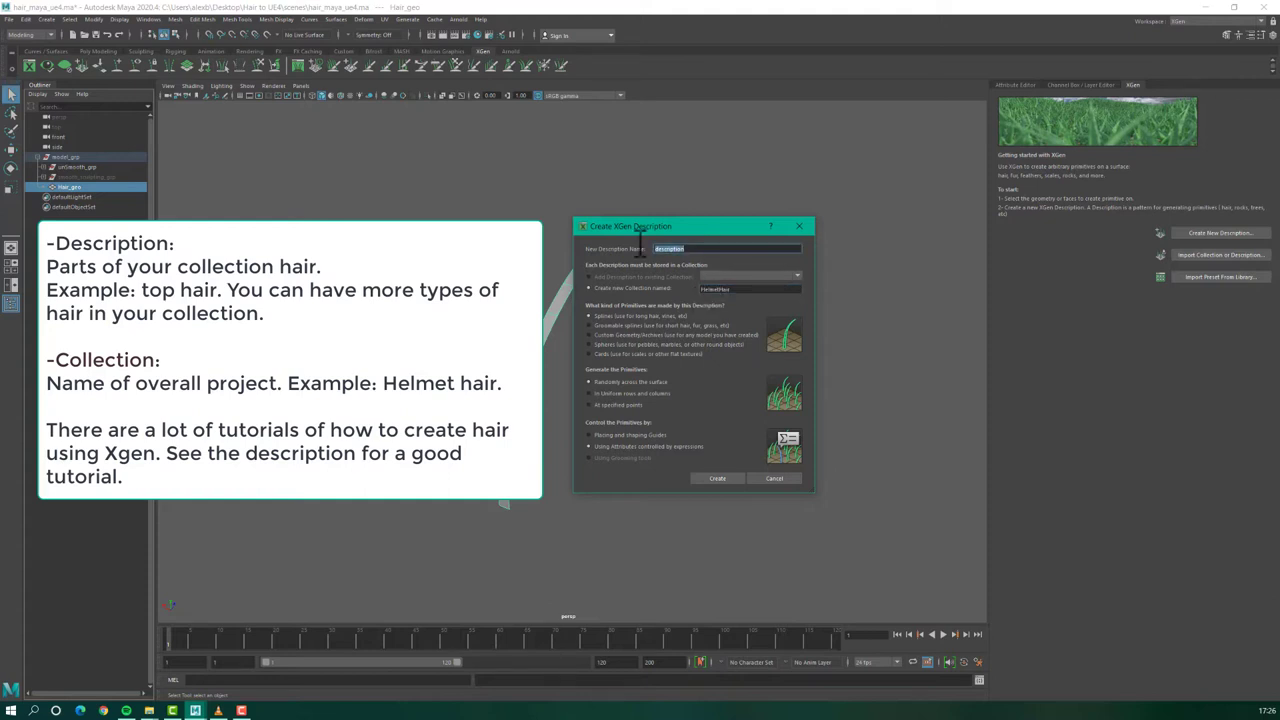
text(hopHair)
- Create tophair with guide-based placing and shaping, and unhide the helmet sculpting group
click(596, 435)
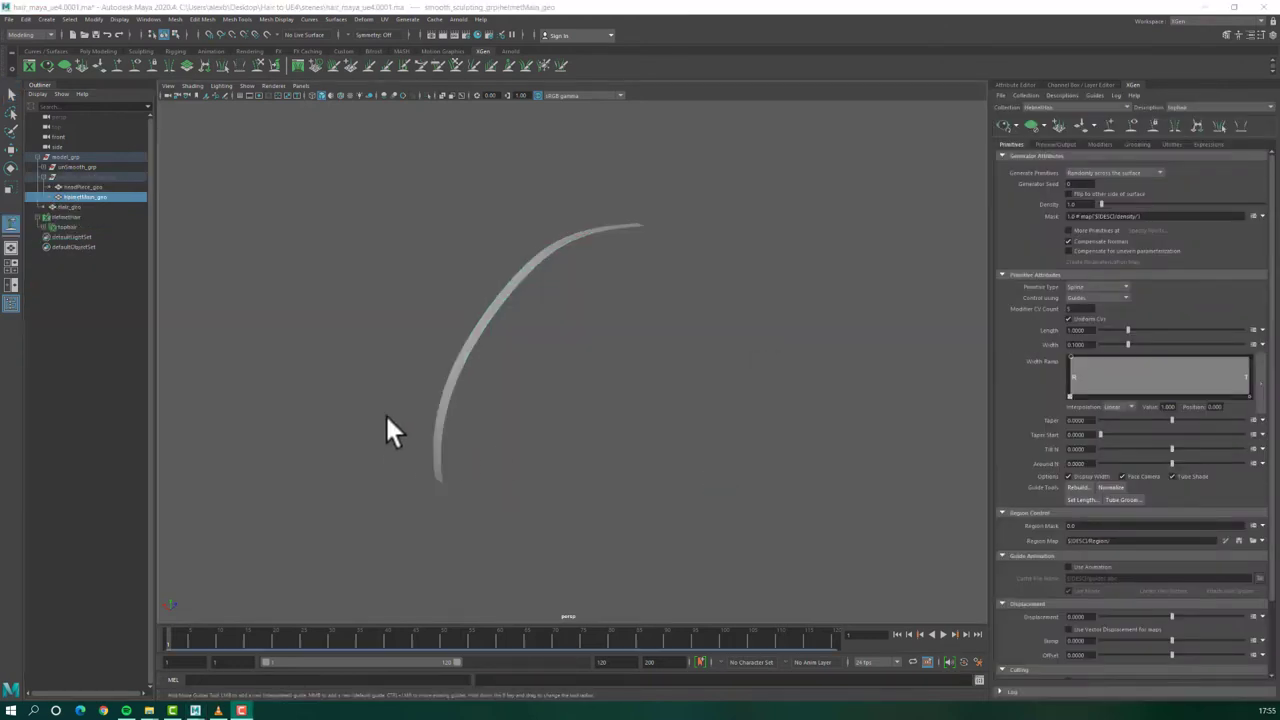
click(68, 176)
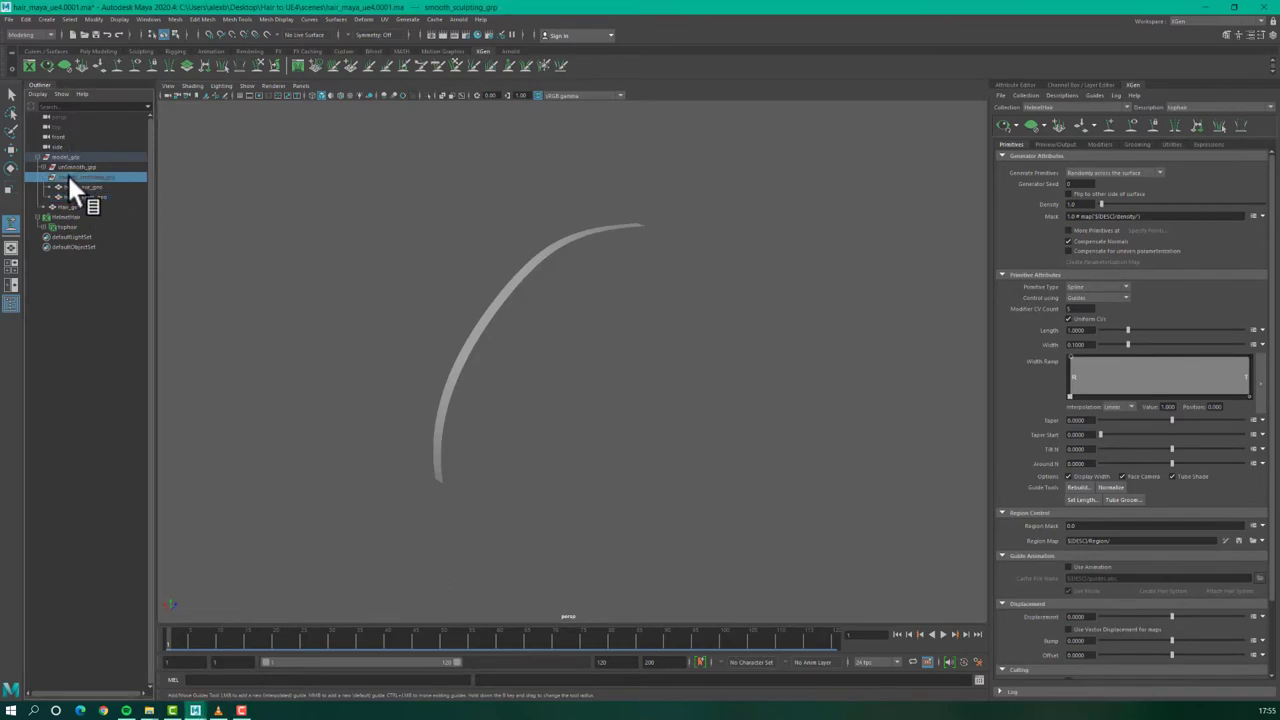
key(h)
key(h)
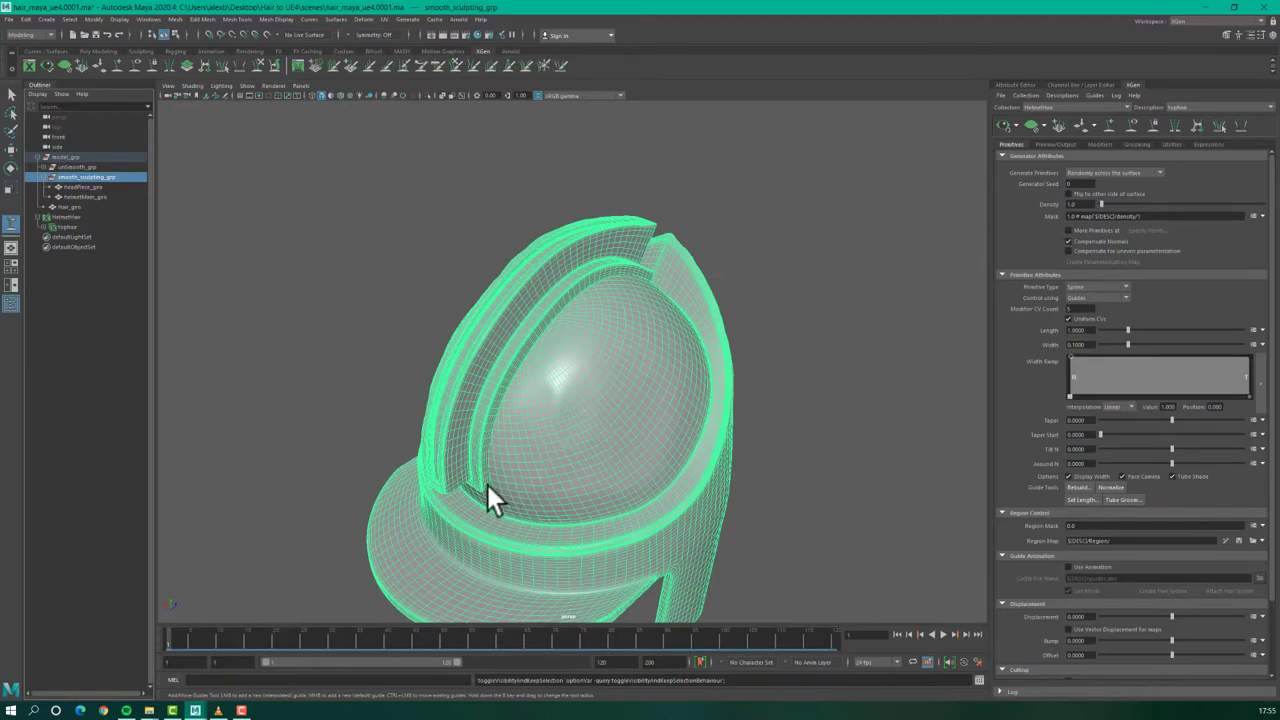
alt+drag(482, 480, 537, 444)
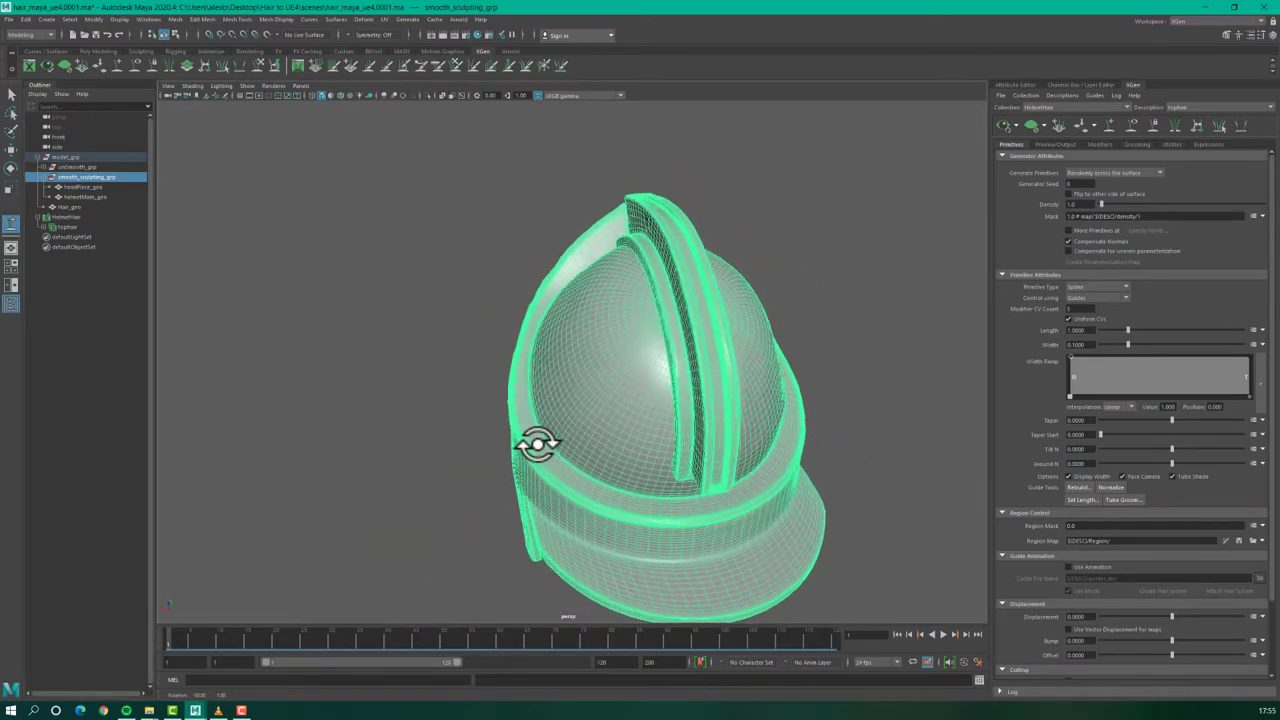
- Place hair guides on the helmet crest with Add/Move Guides
click(1113, 125)
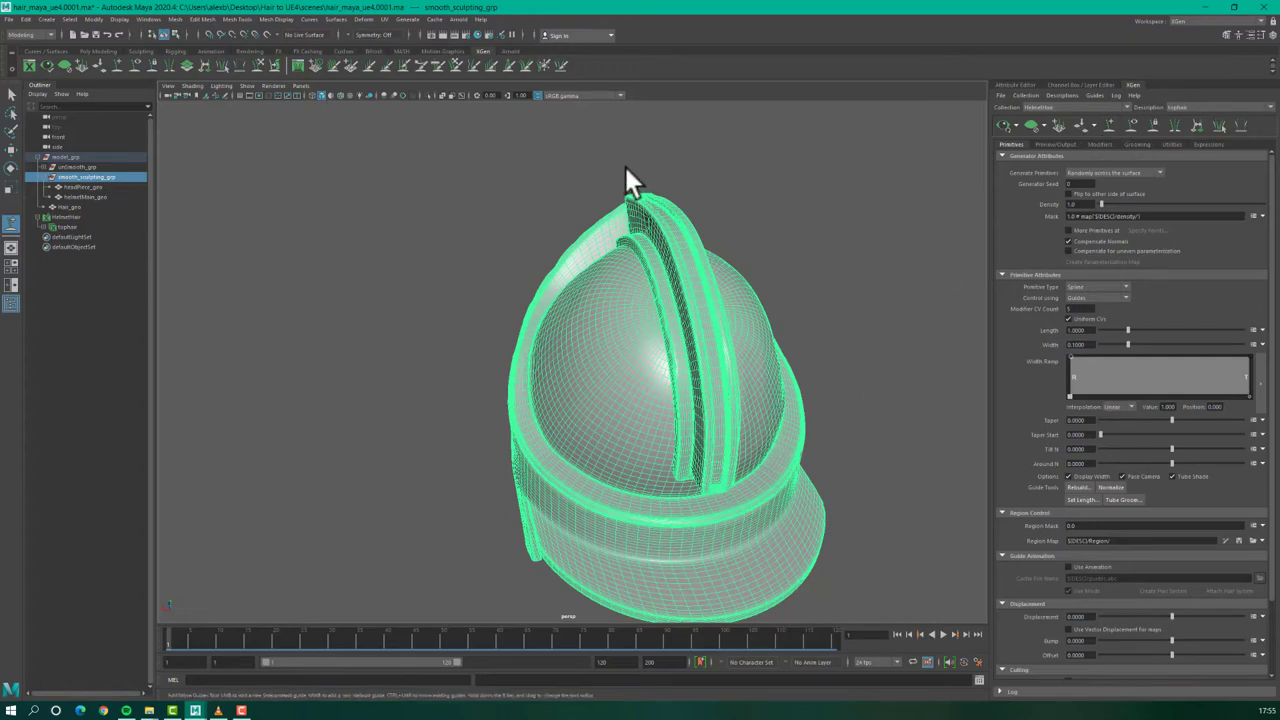
alt+drag(569, 232, 629, 241)
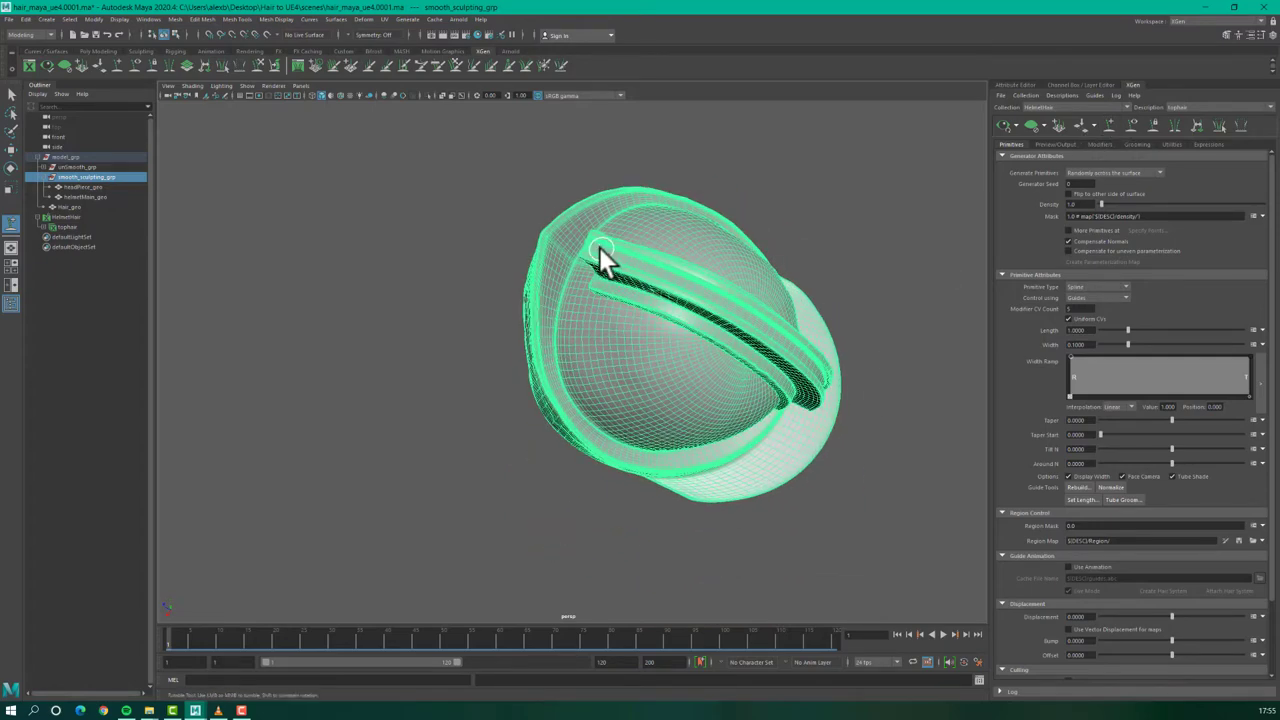
click(593, 244)
scroll(612, 308, down, 2)
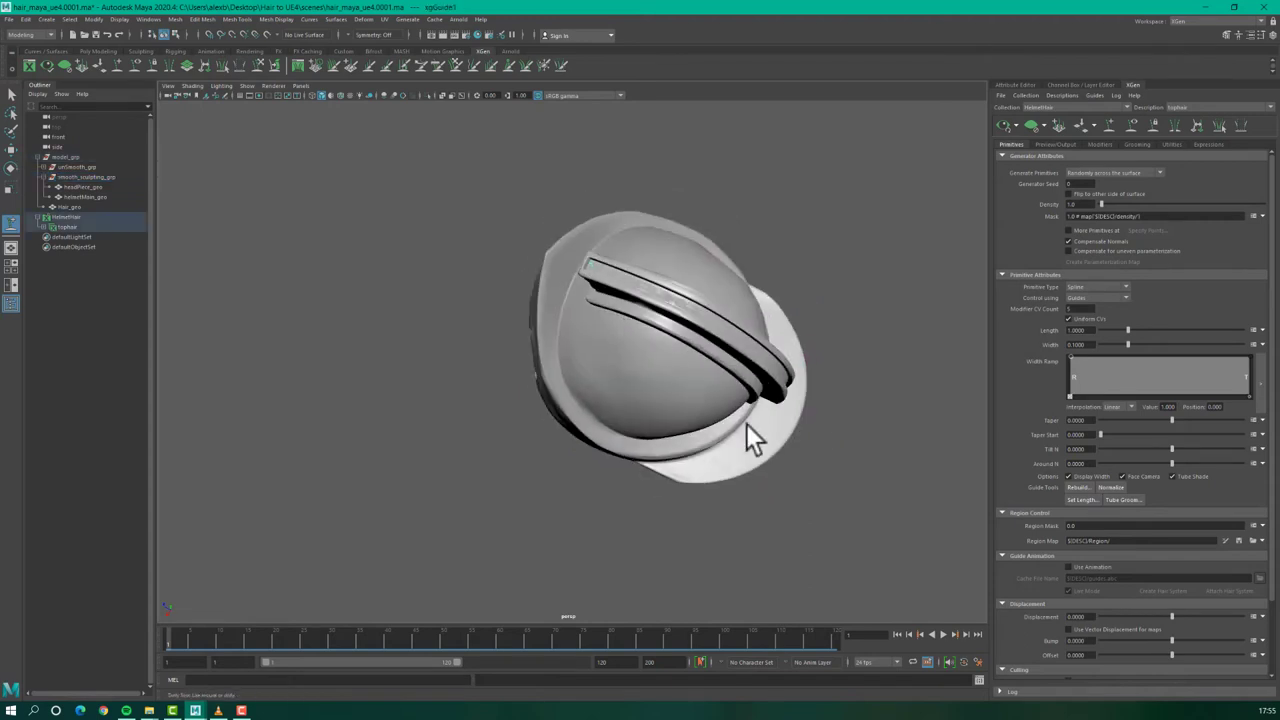
alt+drag(747, 424, 662, 326)
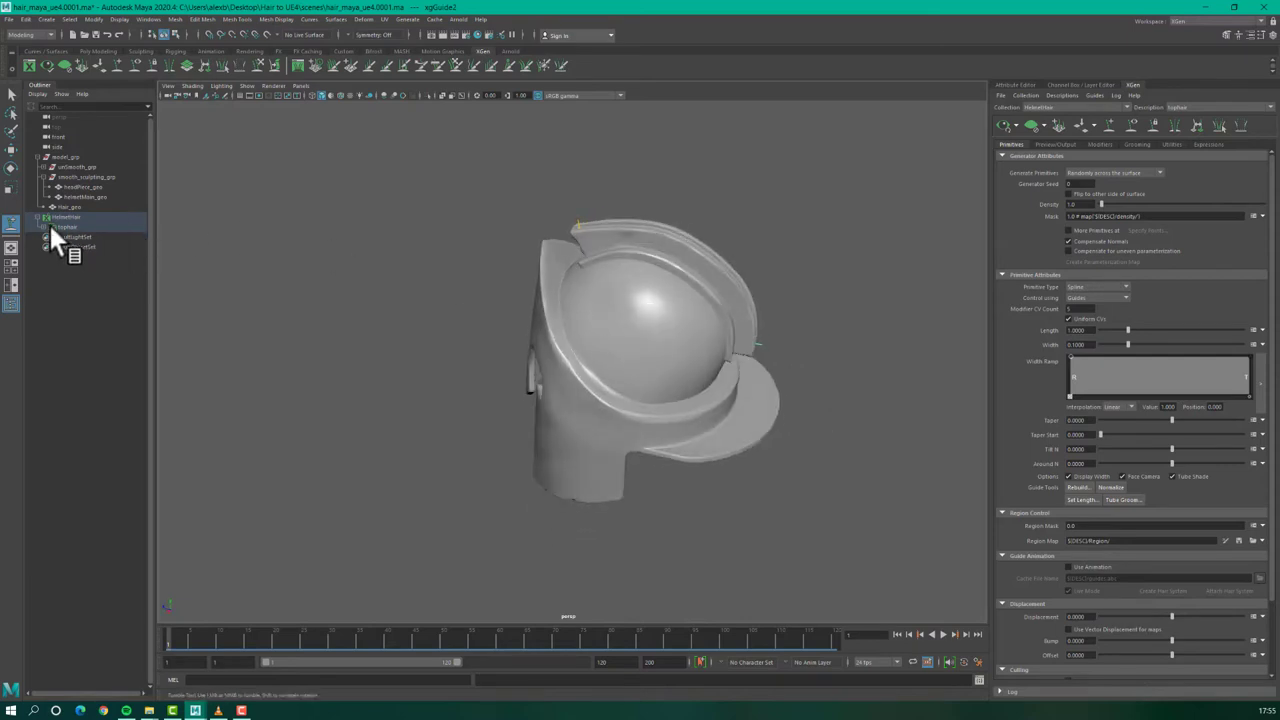
- Expand tophair in the Outliner and select guide xgGuide1
click(46, 227)
click(70, 237)
click(50, 237)
click(85, 247)
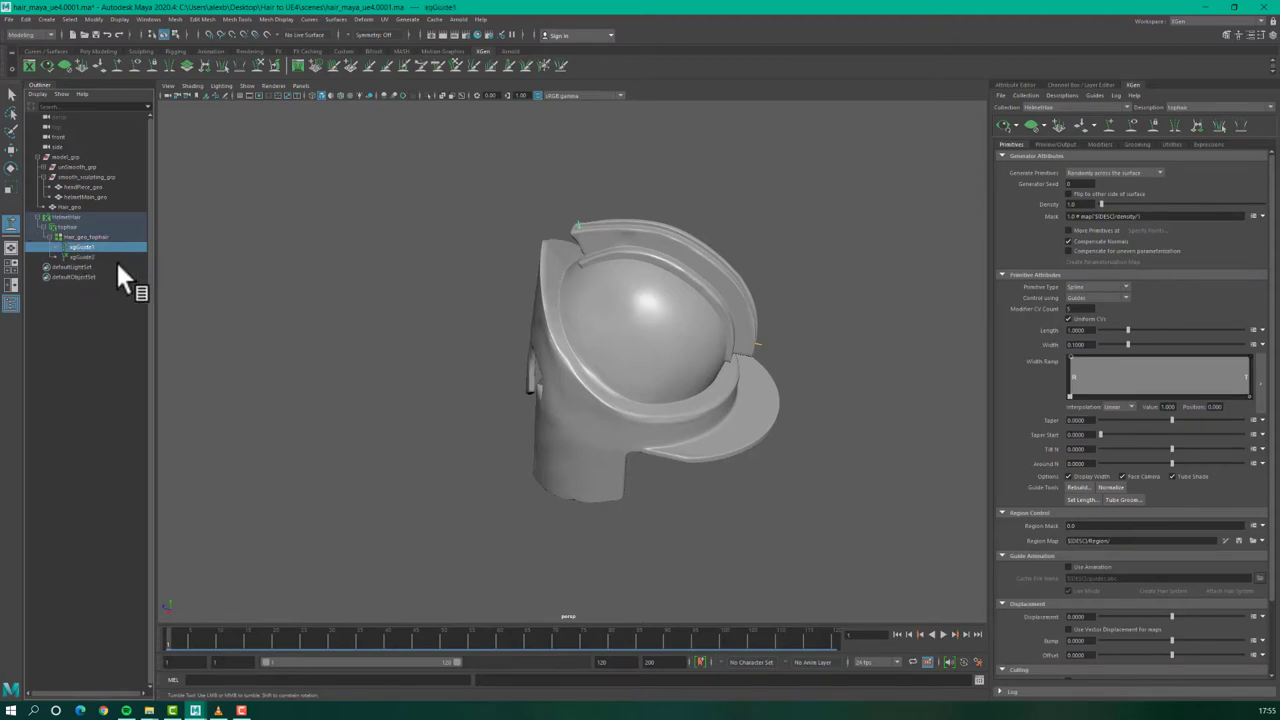
scroll(553, 224, up, 3)
scroll(590, 204, down, 1)
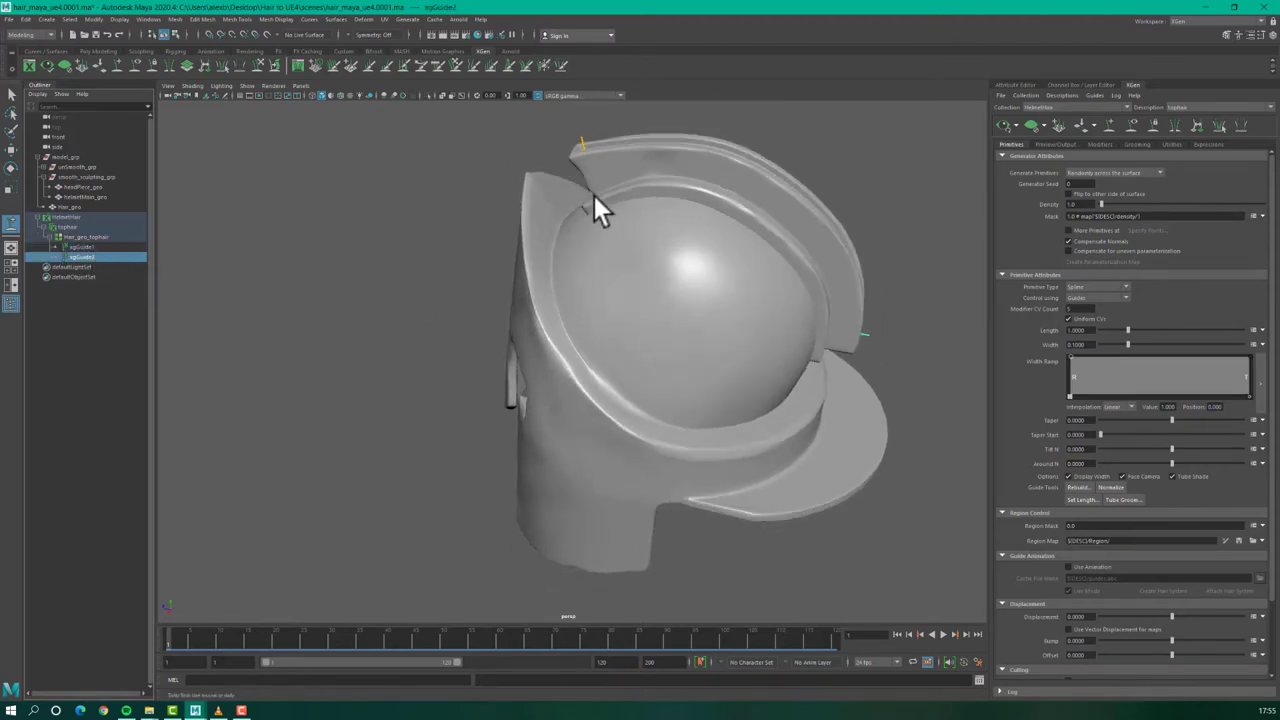
key(e)
key(w)
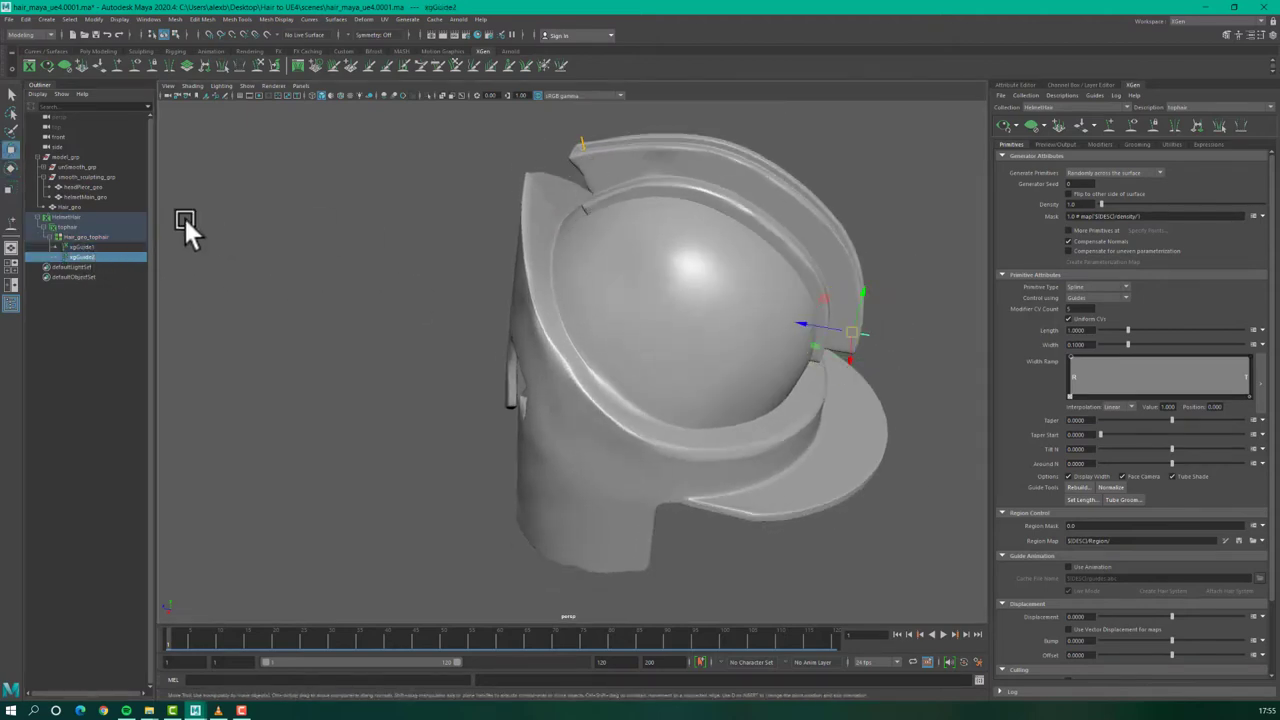
click(80, 247)
- Scale xgGuide1 up to lengthen it
mouse_move(586, 183)
alt+mouse_down()
mouse_move(591, 243)
mouse_move(609, 171)
mouse_move(594, 191)
alt+mouse_up()
alt+right_drag(594, 191, 543, 316)
key(e)
key(r)
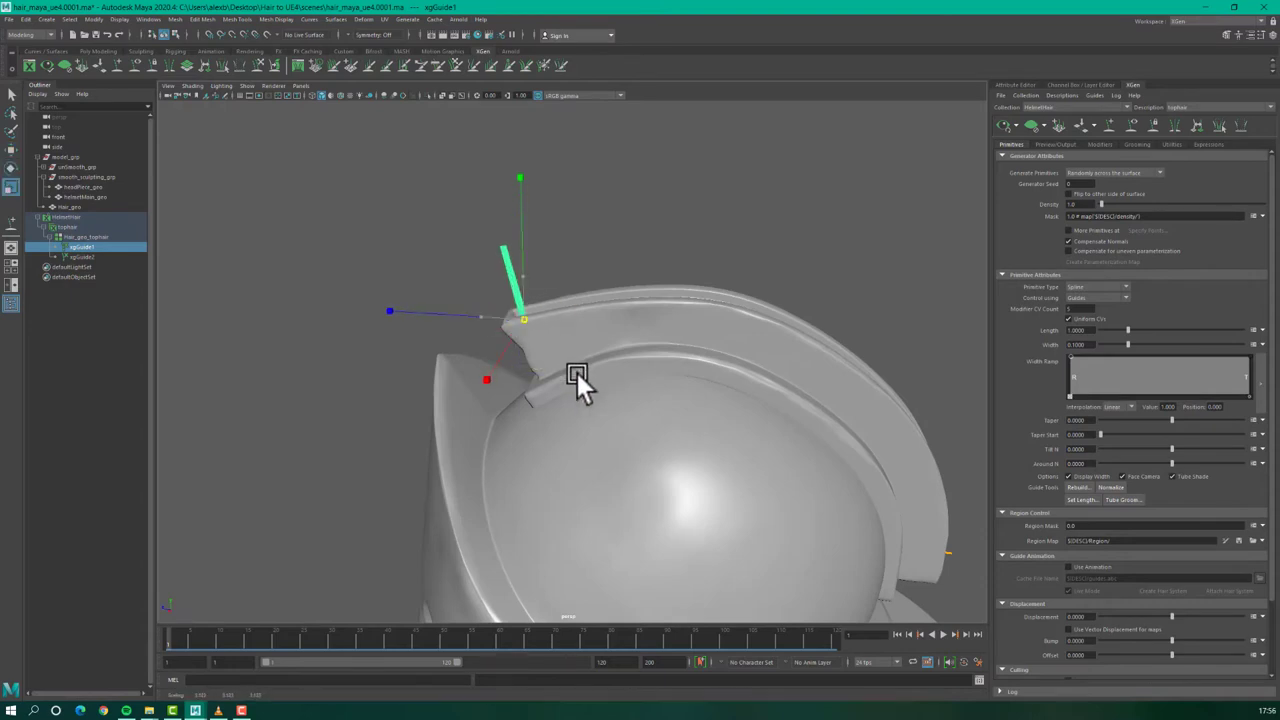
alt+right_drag(609, 453, 552, 339)
drag(552, 339, 571, 369)
- Select xgGuide2 and lengthen it the same way
alt+drag(635, 429, 598, 390)
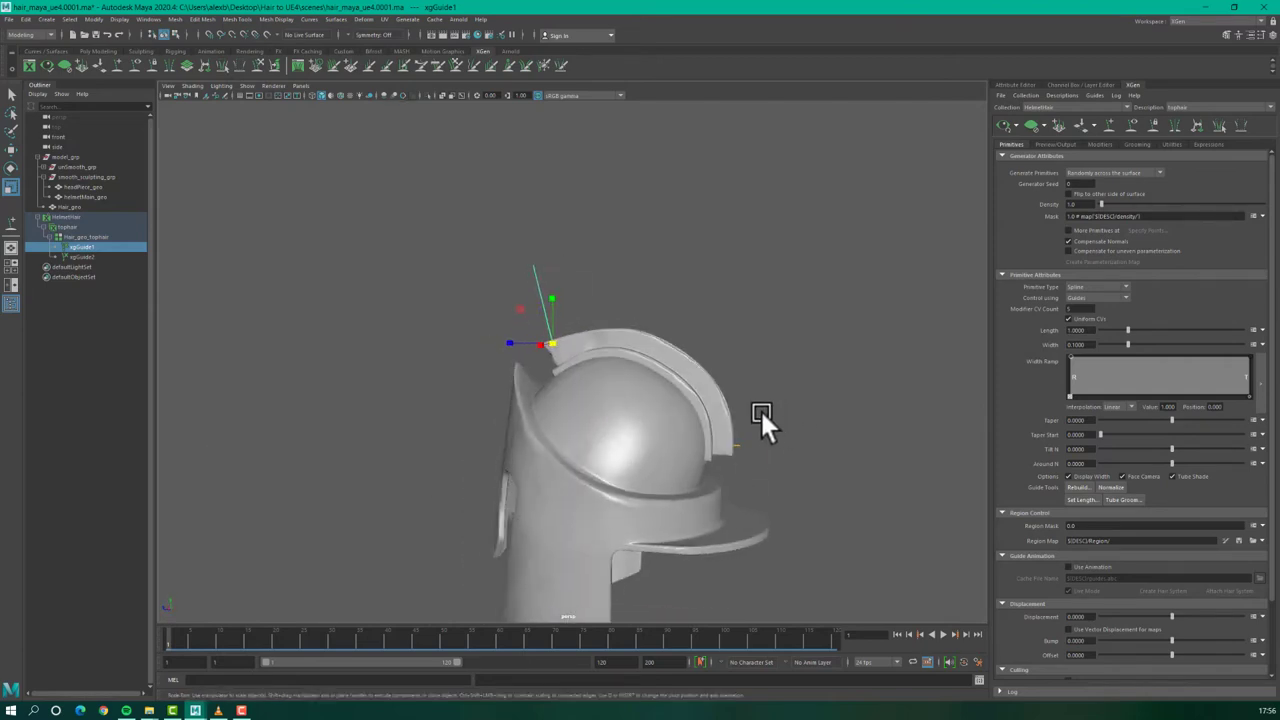
click(98, 256)
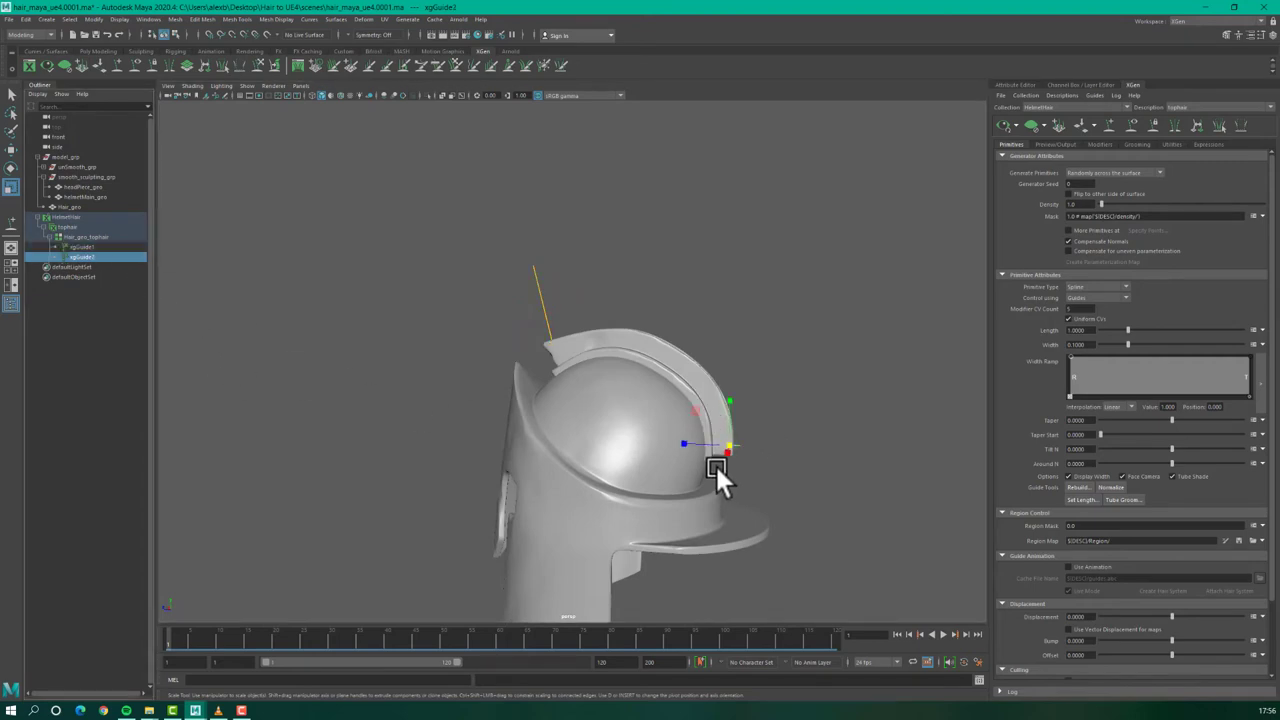
drag(729, 447, 693, 424)
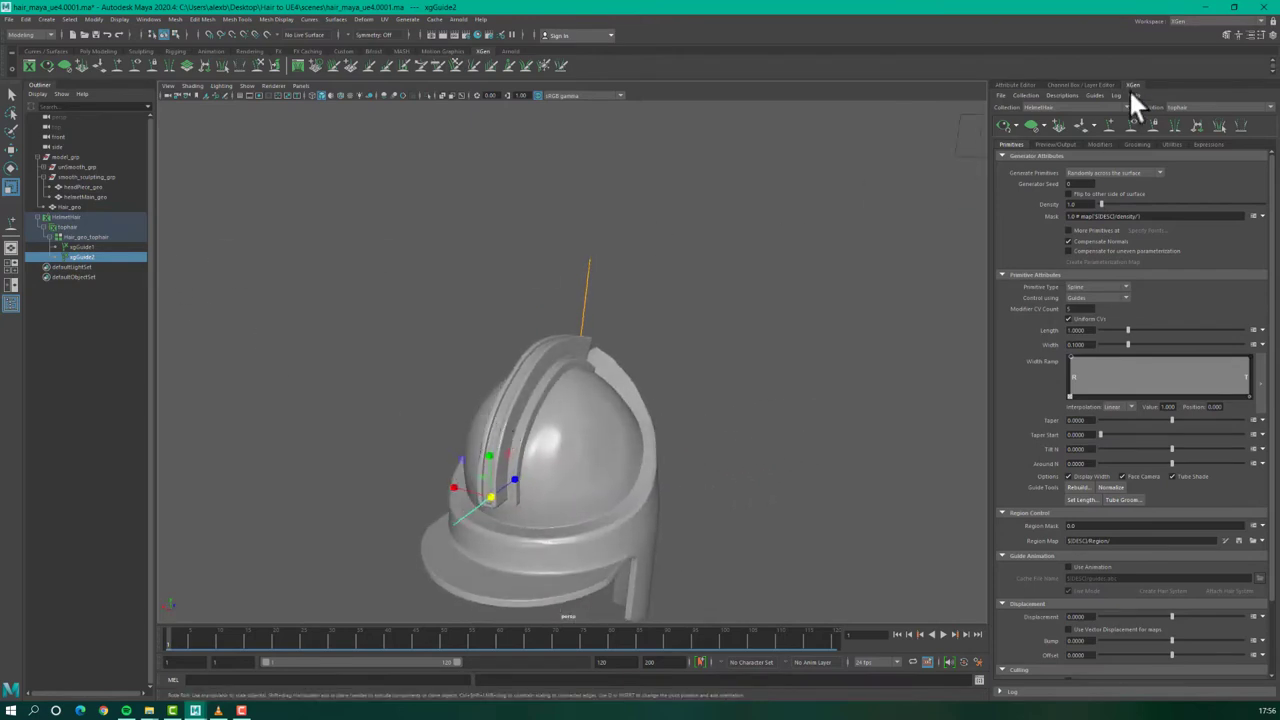
- Place xgGuide3 at the crest's front end and scale it up to lengthen it
click(490, 443)
alt+drag(537, 451, 671, 451)
alt+drag(667, 361, 609, 374)
middle_drag(85, 268, 87, 260)
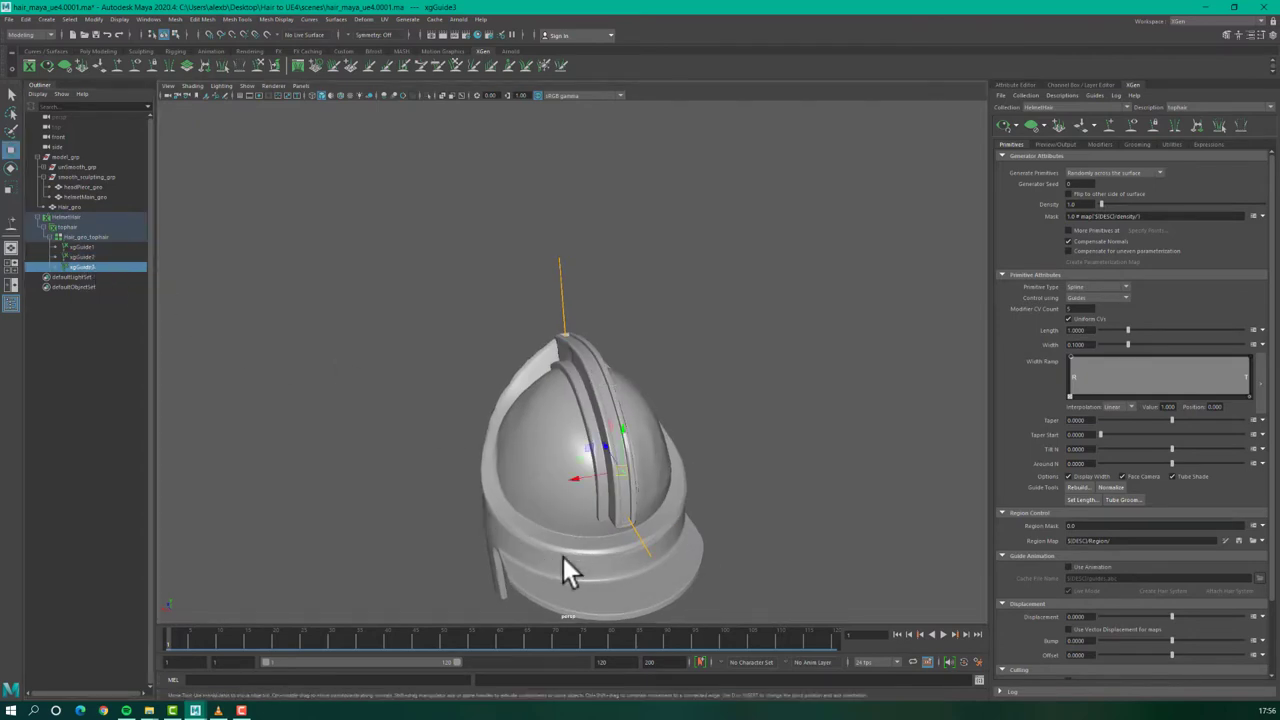
key(e)
key(r)
alt+drag(624, 495, 709, 487)
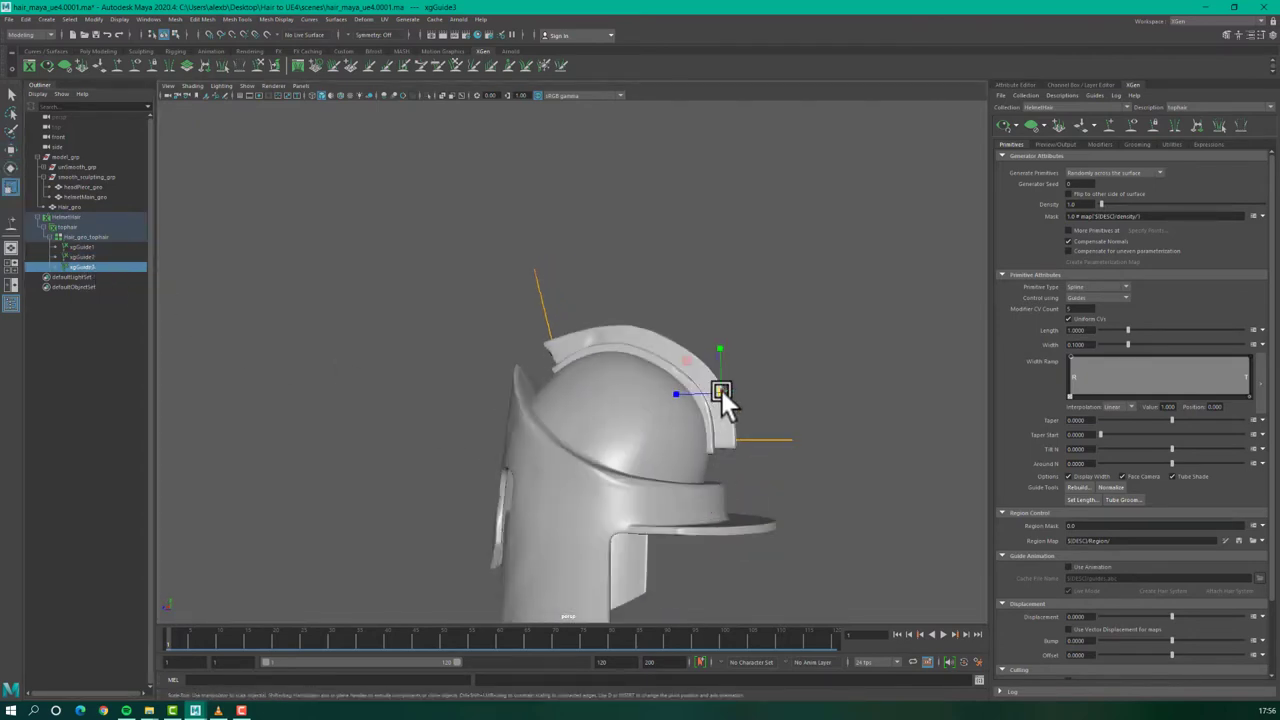
drag(720, 393, 760, 368)
- Update the XGen preview and raise the hair density to 10000
click(1003, 125)
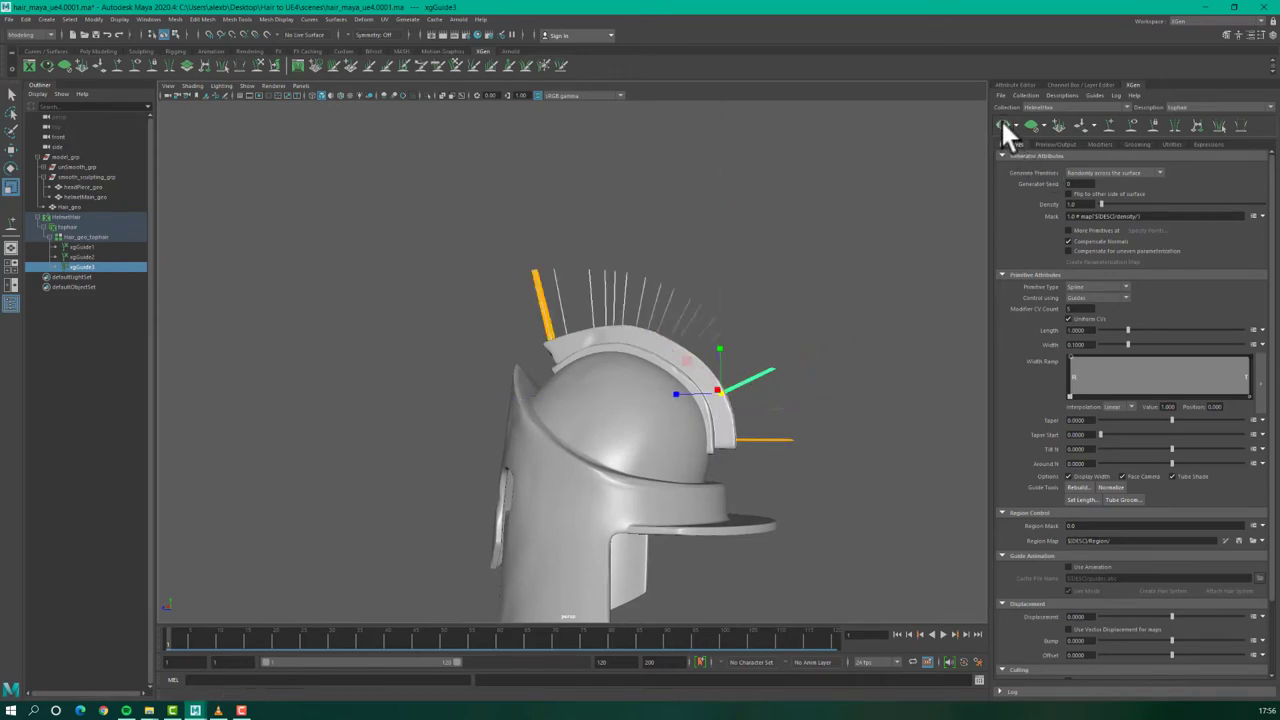
alt+drag(676, 303, 687, 341)
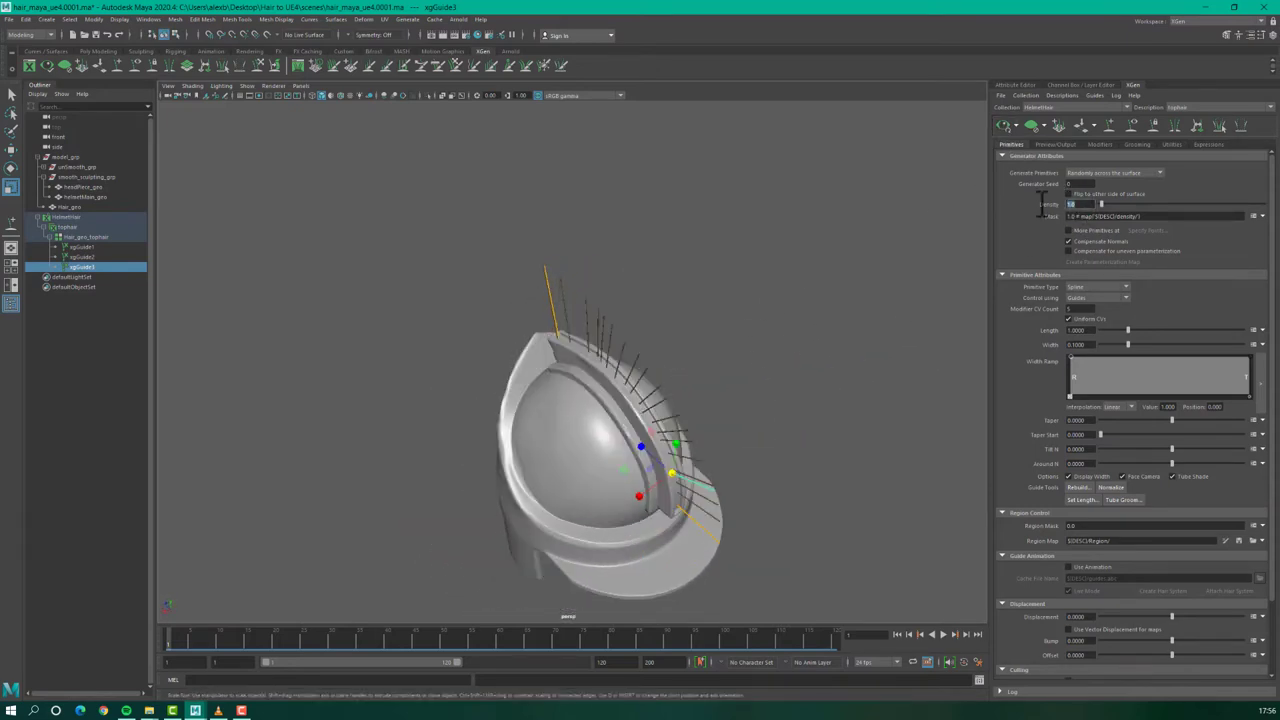
text(00)
key(Return)
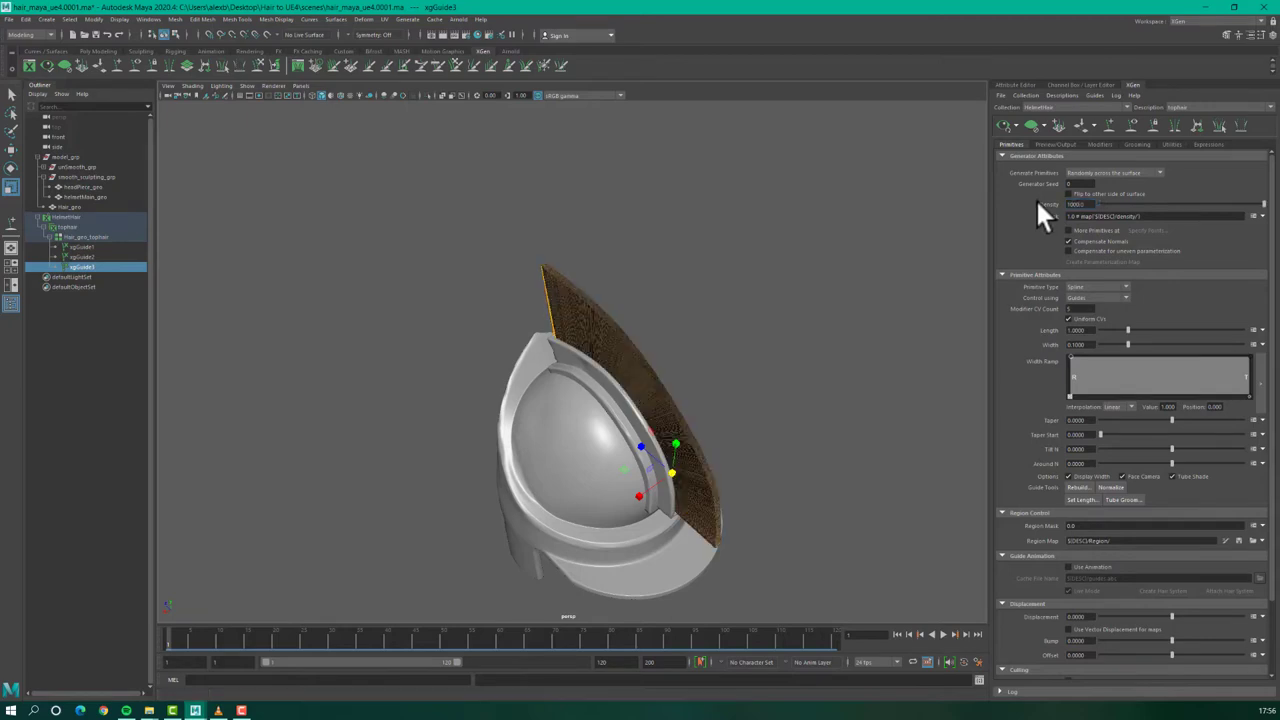
- Thin the strand width to 0.005 and inspect the hair sheet
alt+drag(759, 460, 503, 309)
alt+right_drag(503, 309, 662, 228)
alt+drag(662, 228, 516, 339)
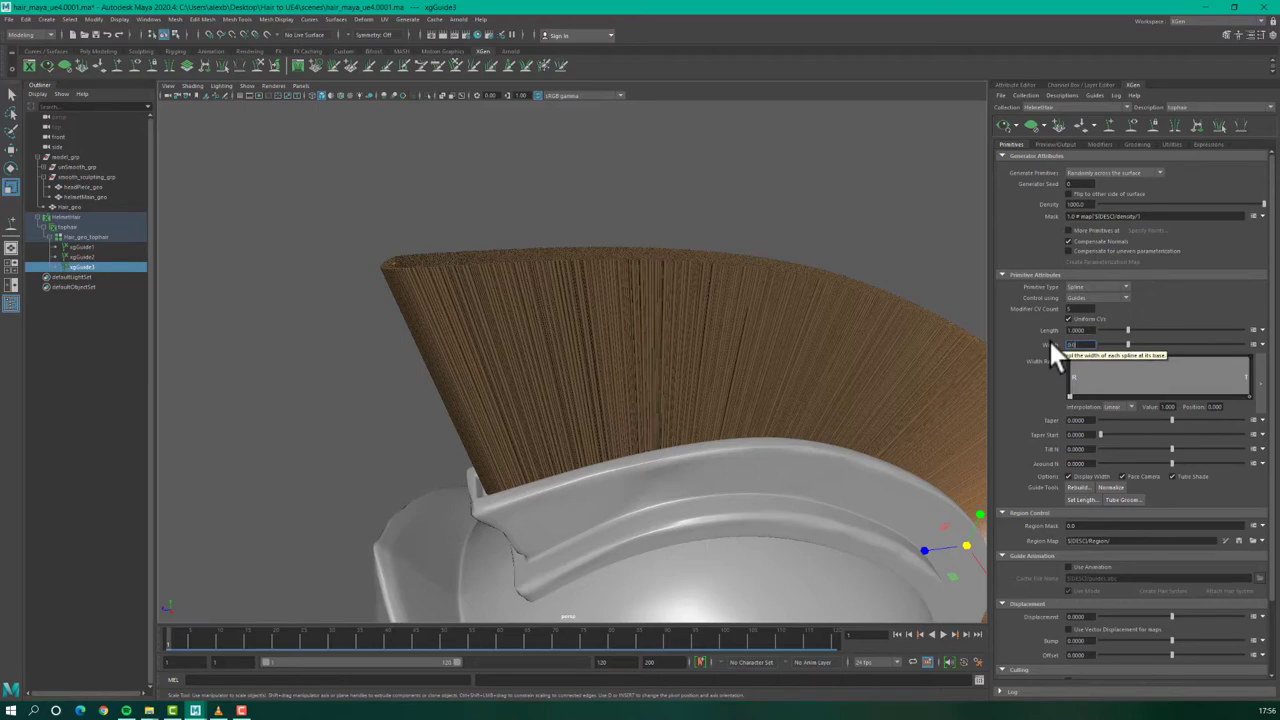
key(Return)
scroll(523, 309, up, 5)
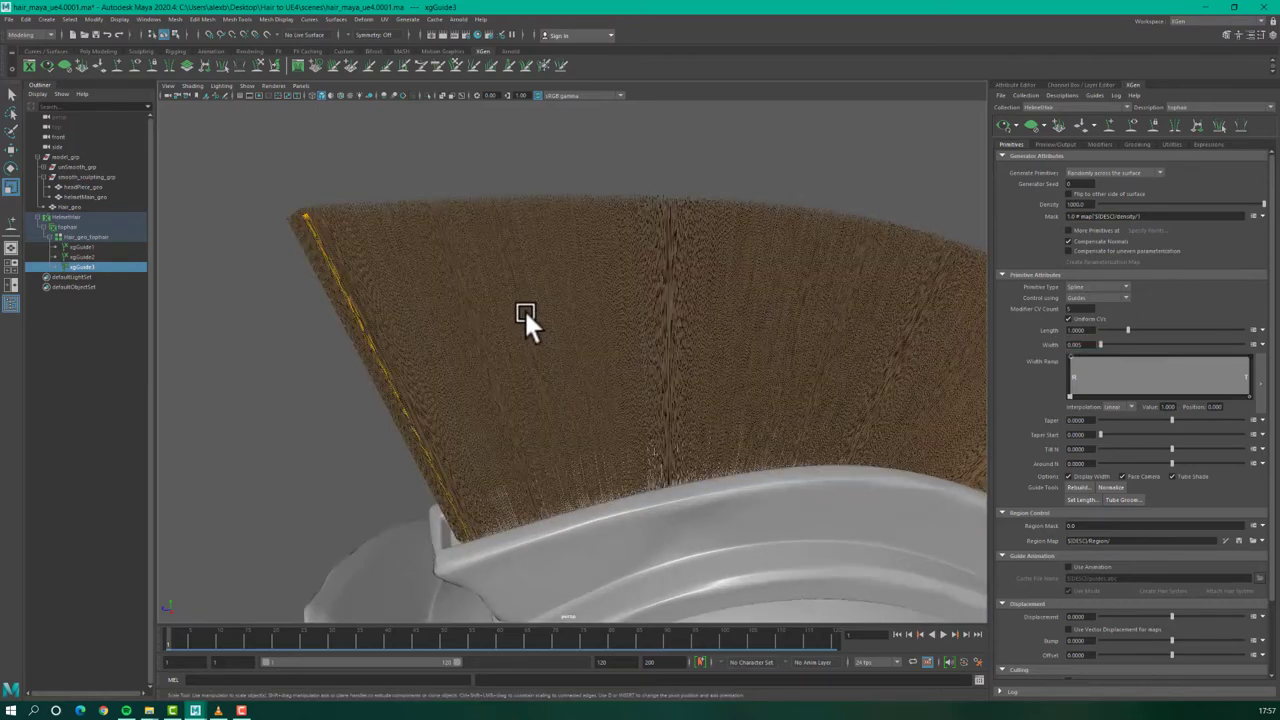
alt+drag(493, 316, 478, 276)
scroll(485, 280, down, 5)
key(r)
alt+drag(775, 321, 742, 413)
alt+drag(983, 232, 745, 316)
- Toggle the guide display and clear the XGen hair preview
click(1132, 123)
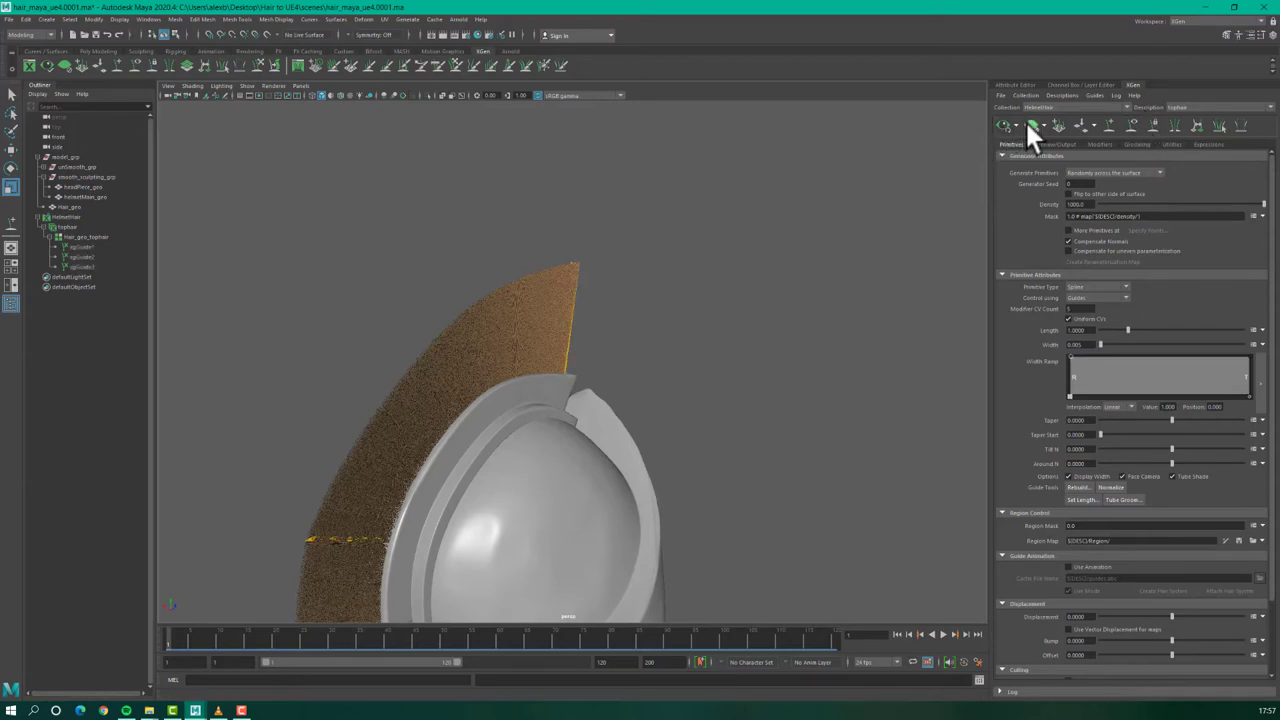
click(1031, 125)
alt+drag(589, 366, 607, 446)
- Add xgGuide4 and xgGuide5 along the helmet crest
click(1108, 125)
click(580, 387)
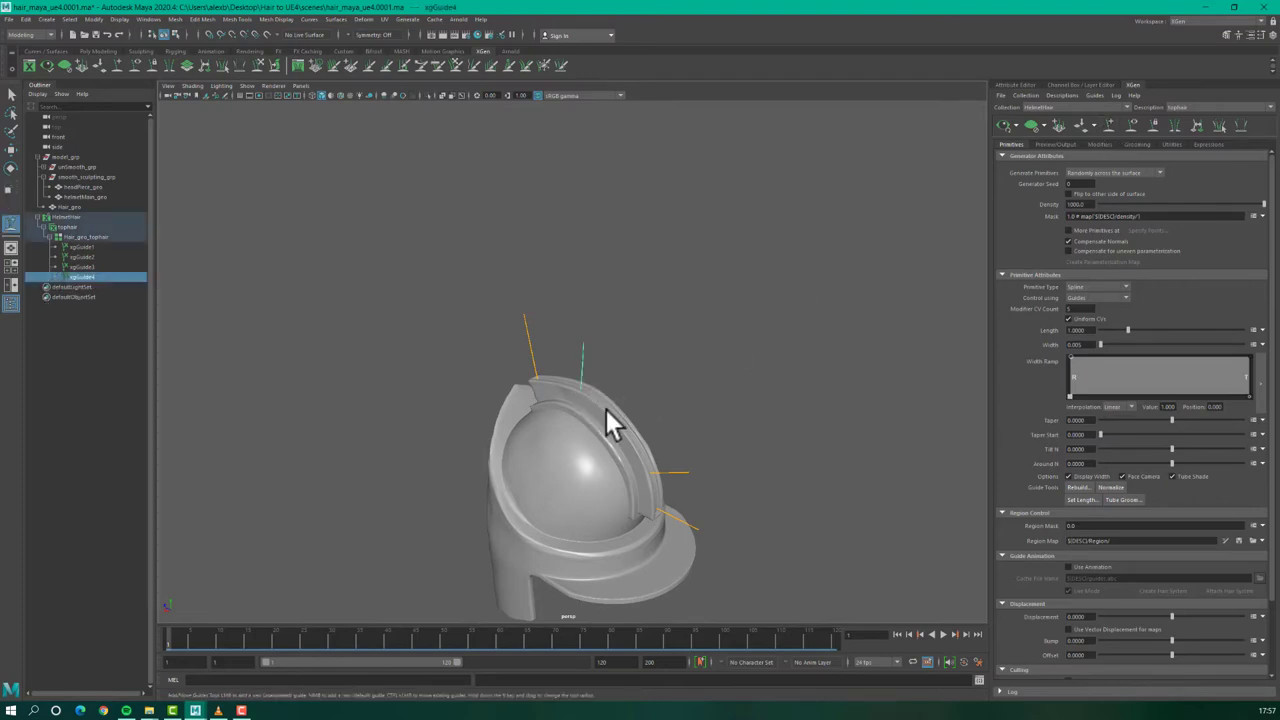
click(622, 425)
alt+drag(623, 425, 700, 445)
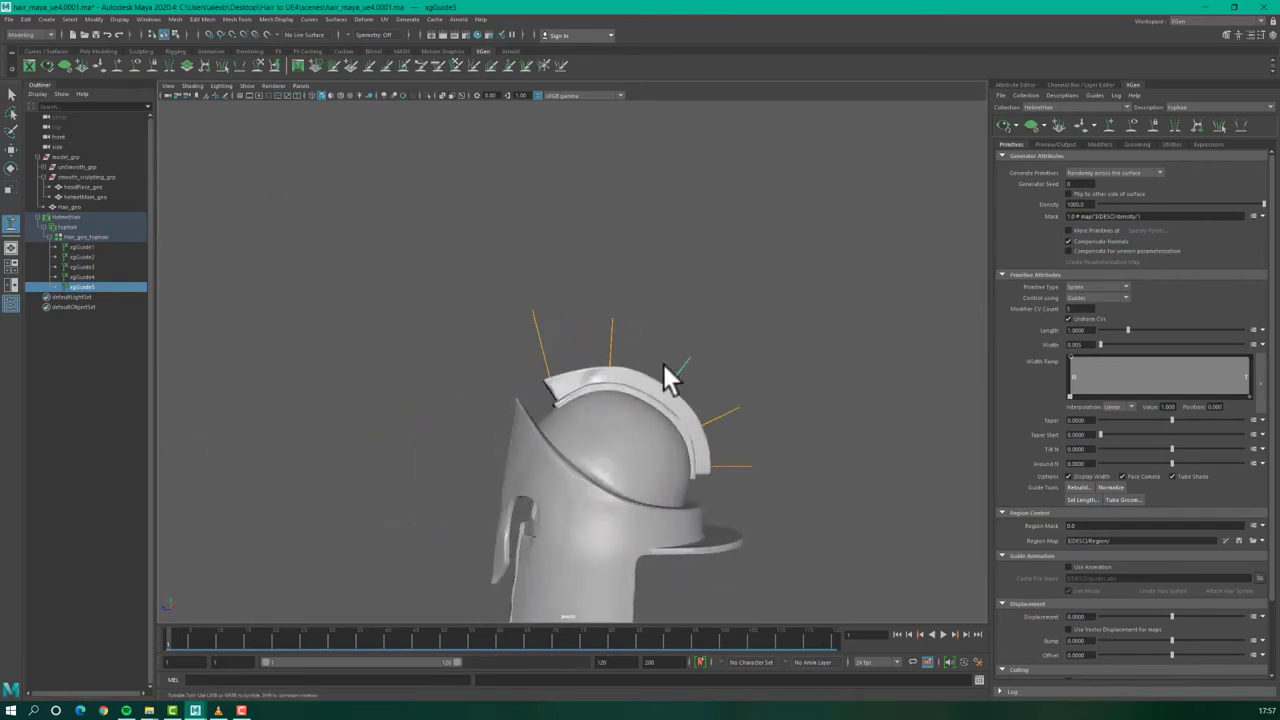
alt+drag(617, 386, 638, 406)
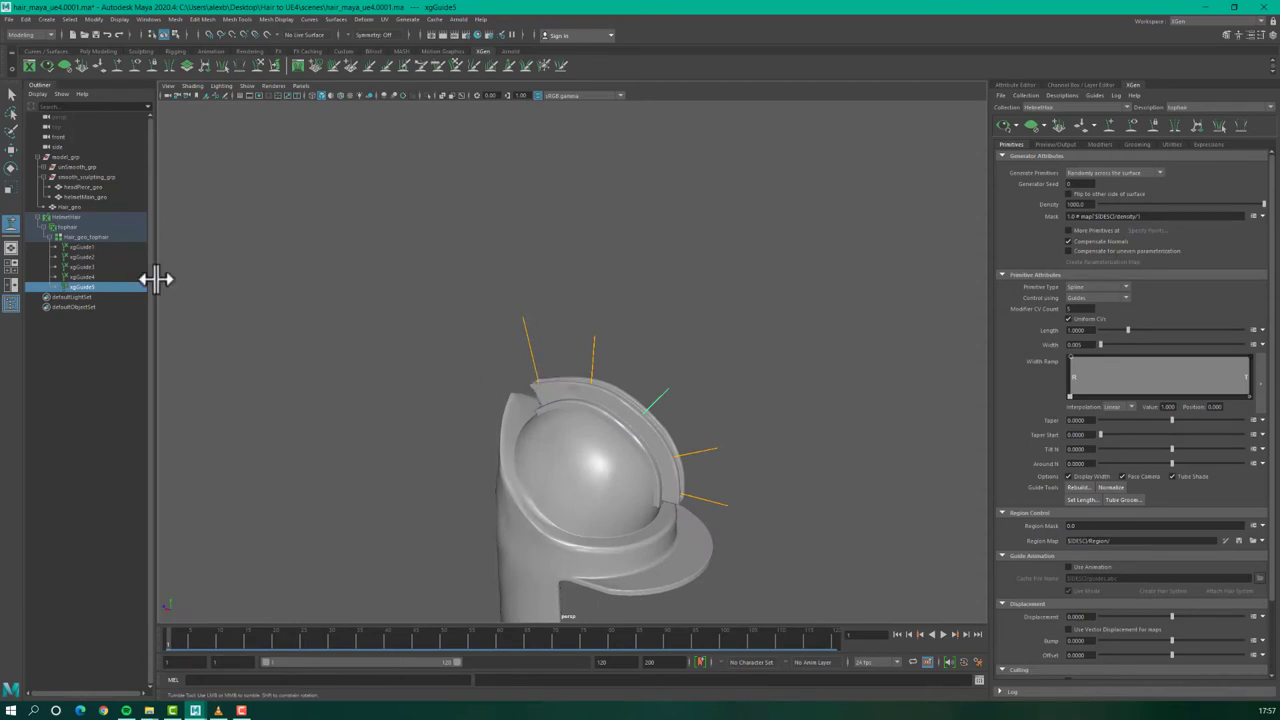
click(90, 247)
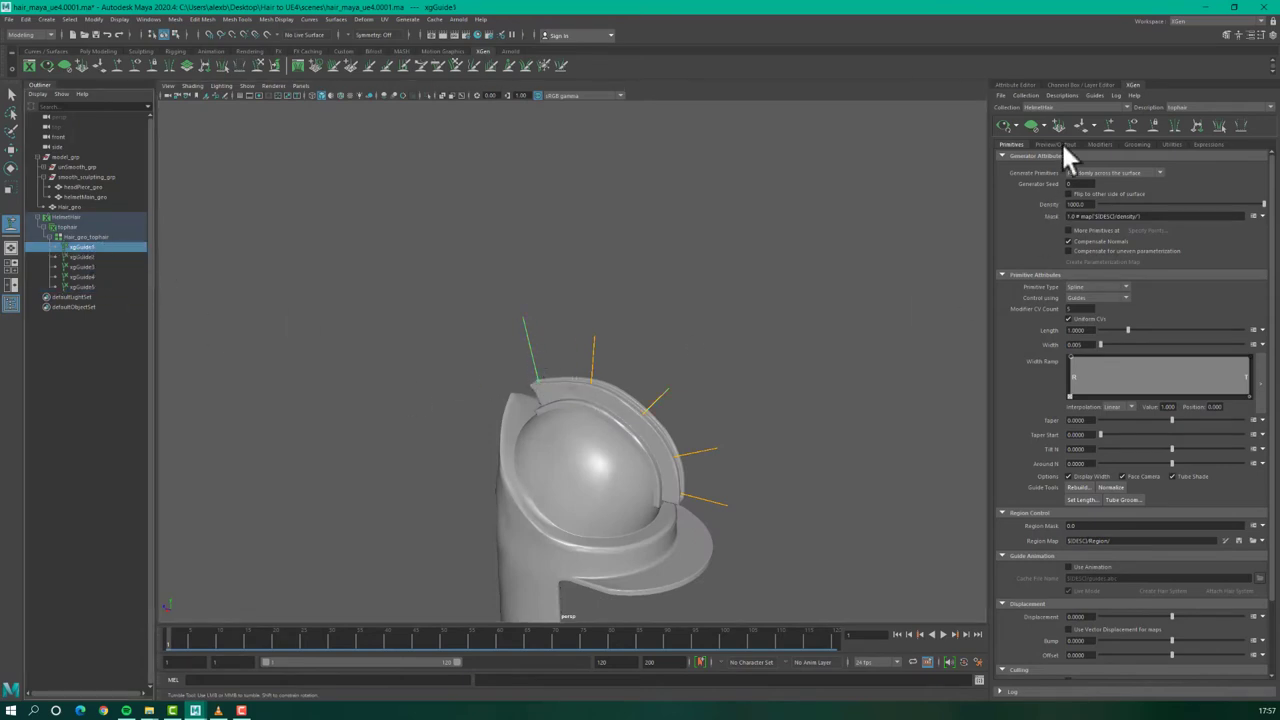
- Bend the tips of the second, fourth and fifth guides outward with Sculpt Guides
alt+drag(638, 413, 692, 368)
scroll(600, 322, up, 4)
alt+drag(600, 322, 684, 339)
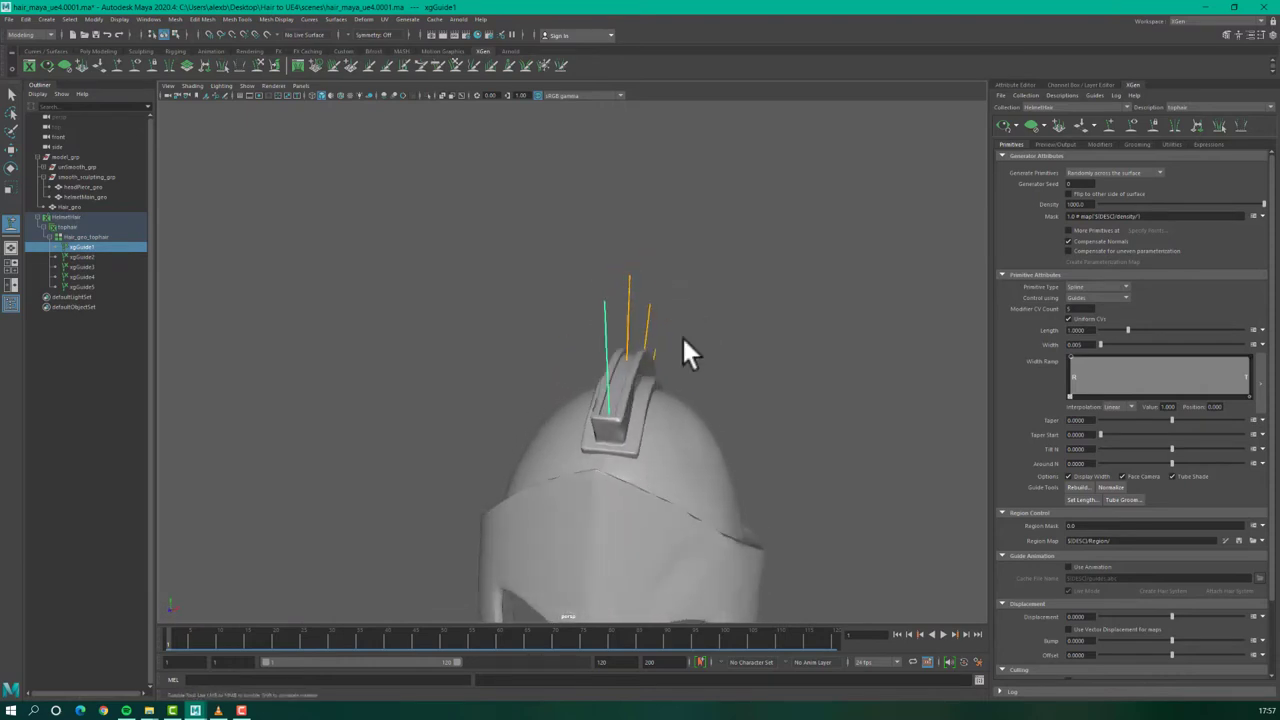
click(257, 66)
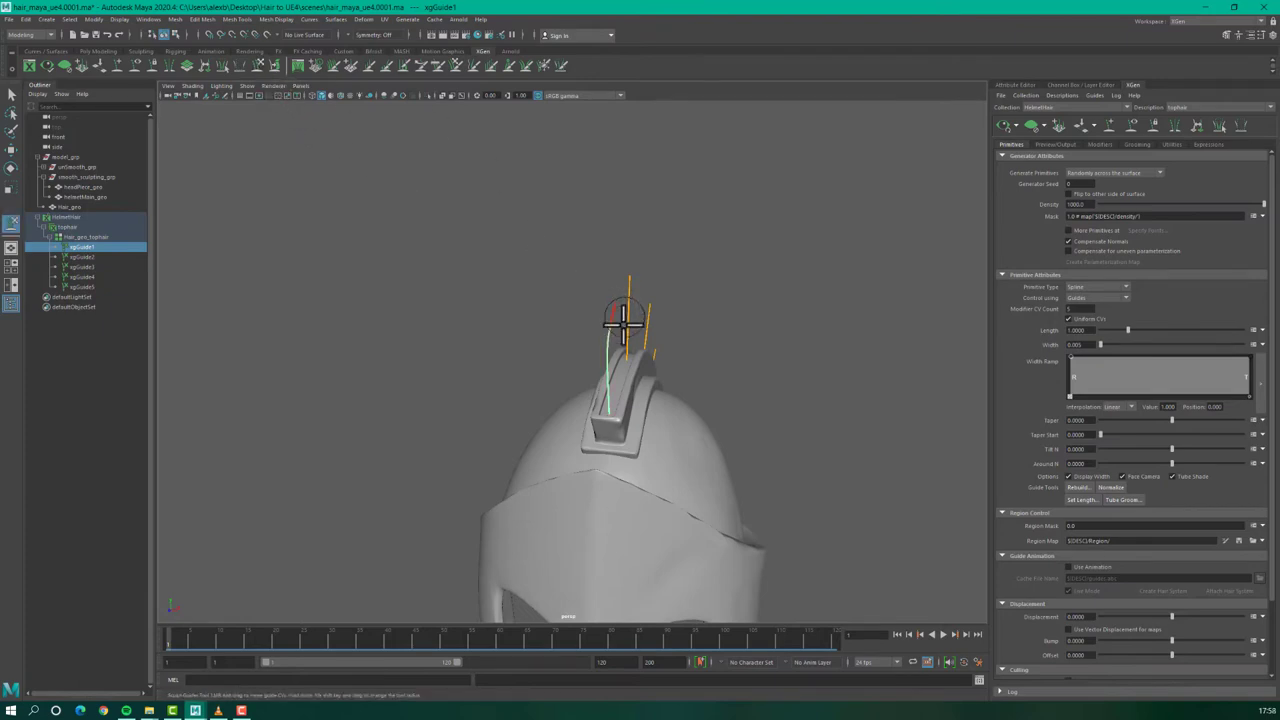
mouse_move(609, 309)
alt+mouse_down()
mouse_move(614, 328)
mouse_move(660, 334)
mouse_move(660, 309)
alt+mouse_up()
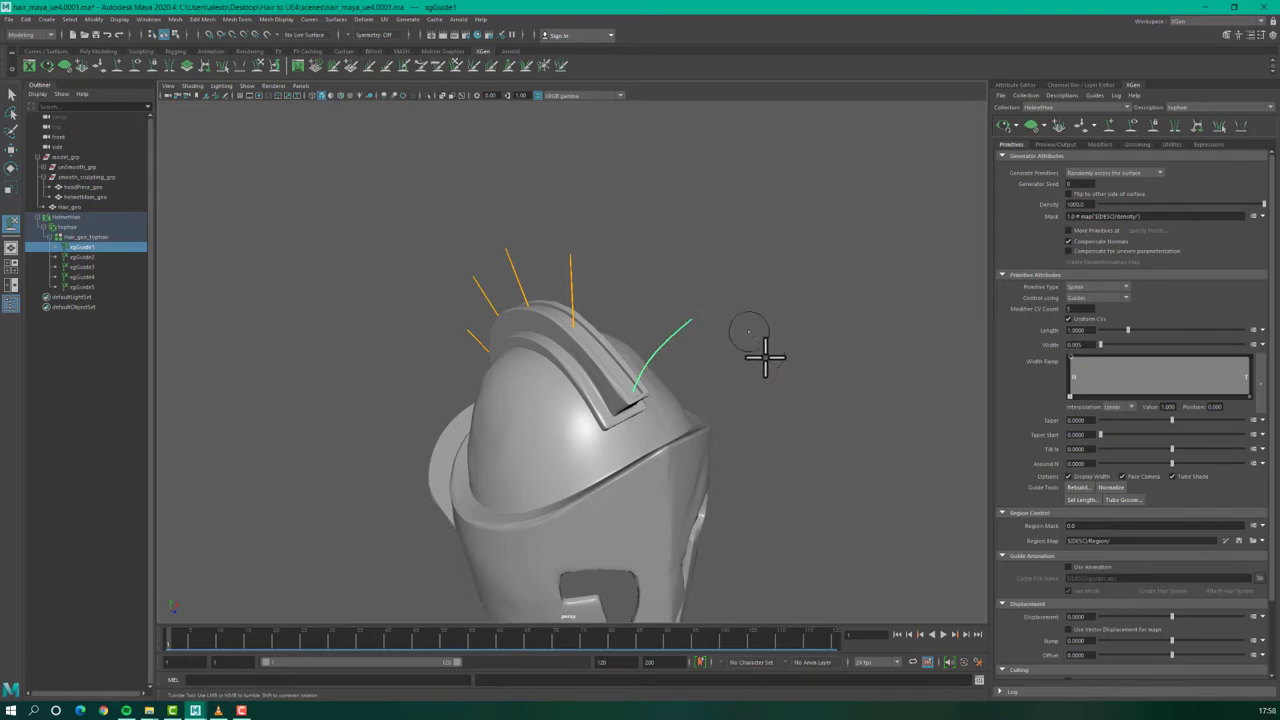
alt+drag(766, 354, 648, 290)
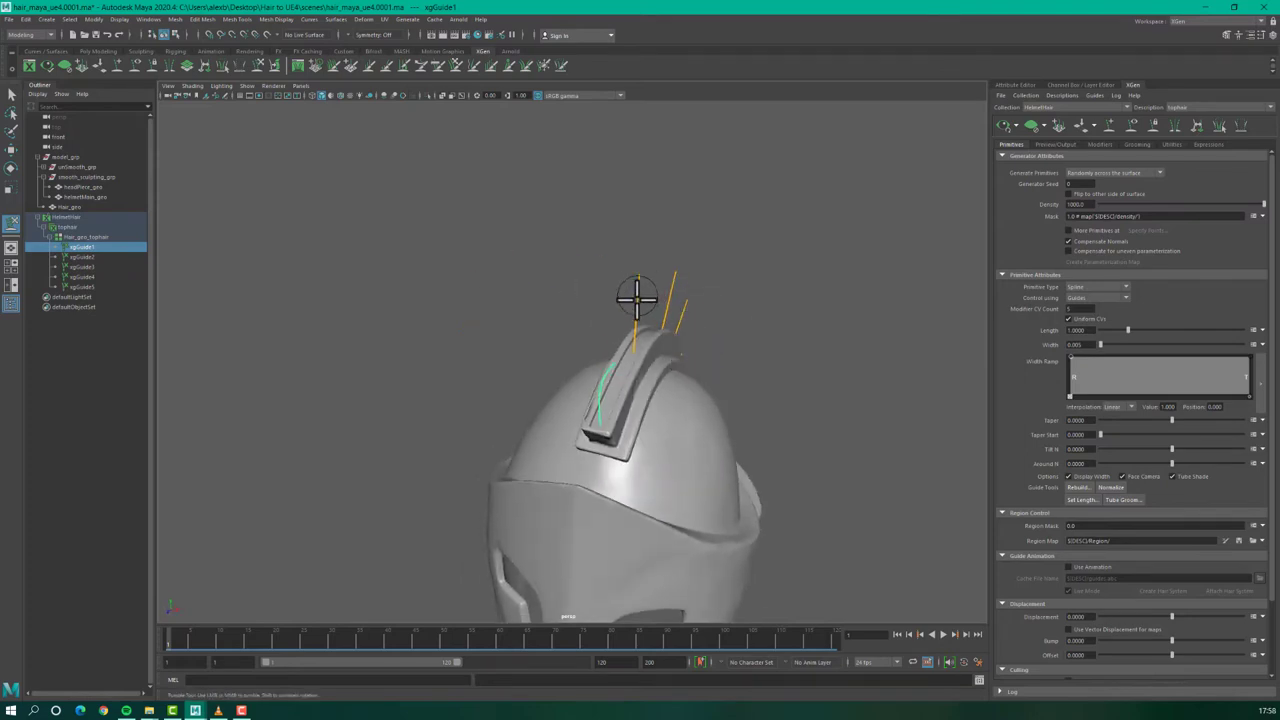
click(88, 257)
click(90, 286)
click(88, 277)
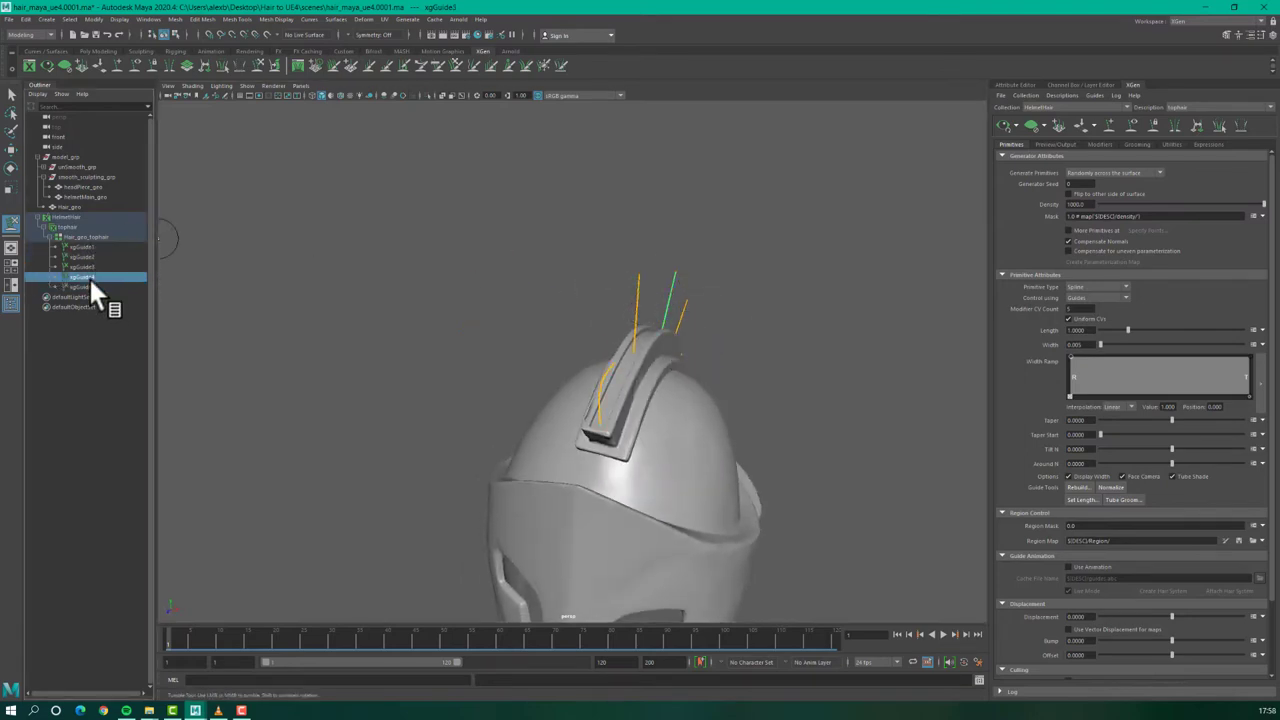
mouse_move(627, 290)
mouse_down()
mouse_move(640, 277)
mouse_move(686, 334)
mouse_move(695, 306)
mouse_move(609, 309)
mouse_move(575, 330)
mouse_up()
- Preview the crest hair, raise its density to 10000, and orbit to inspect it
click(1003, 128)
alt+drag(657, 380, 606, 390)
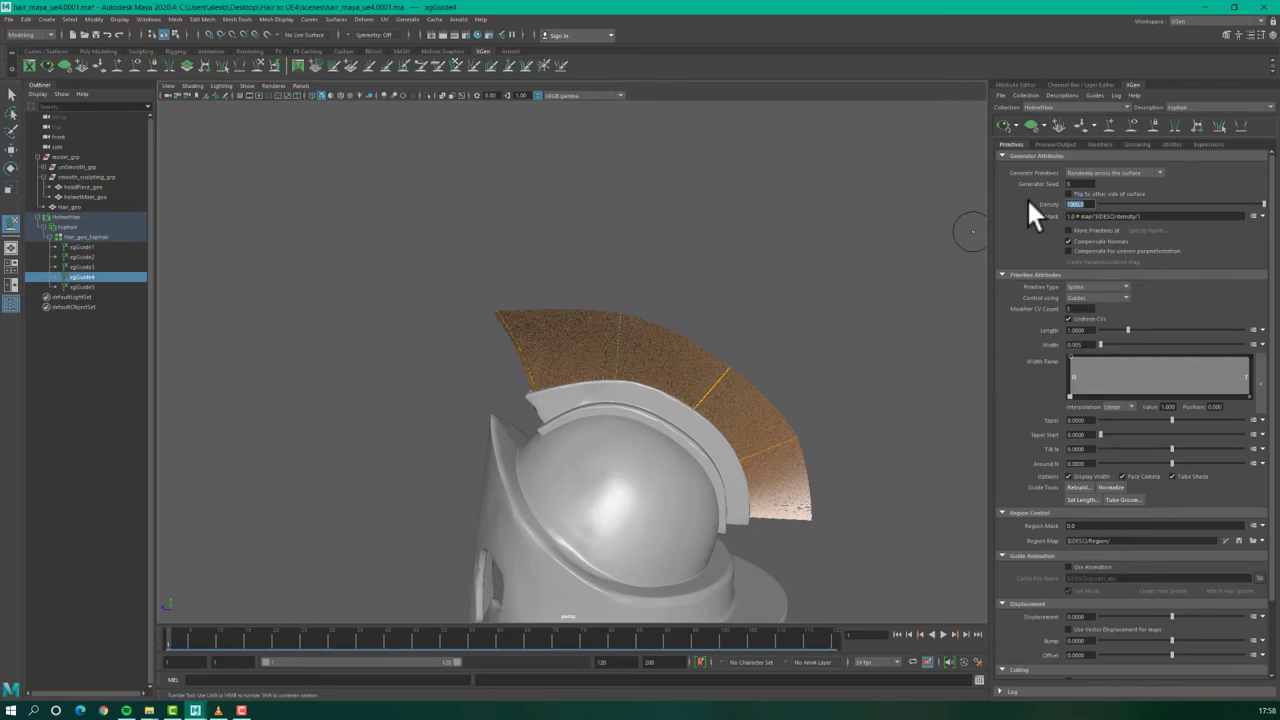
text(10000)
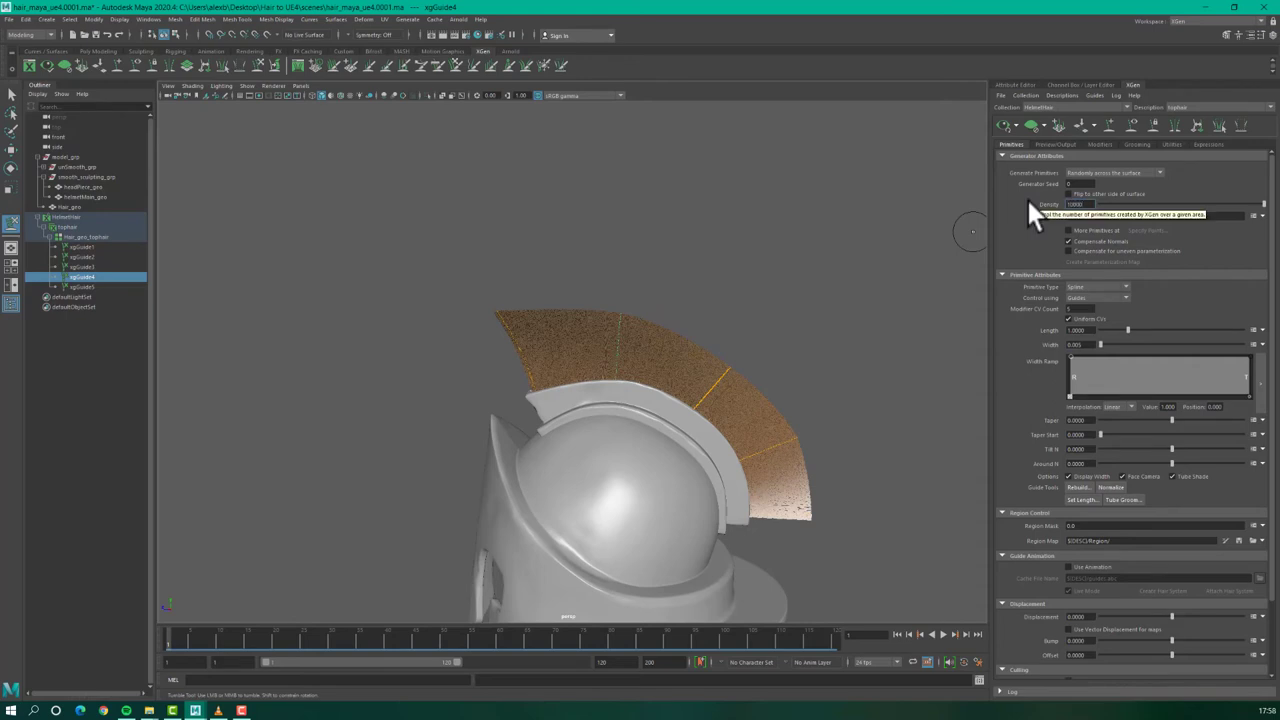
key(Return)
scroll(574, 363, up, 5)
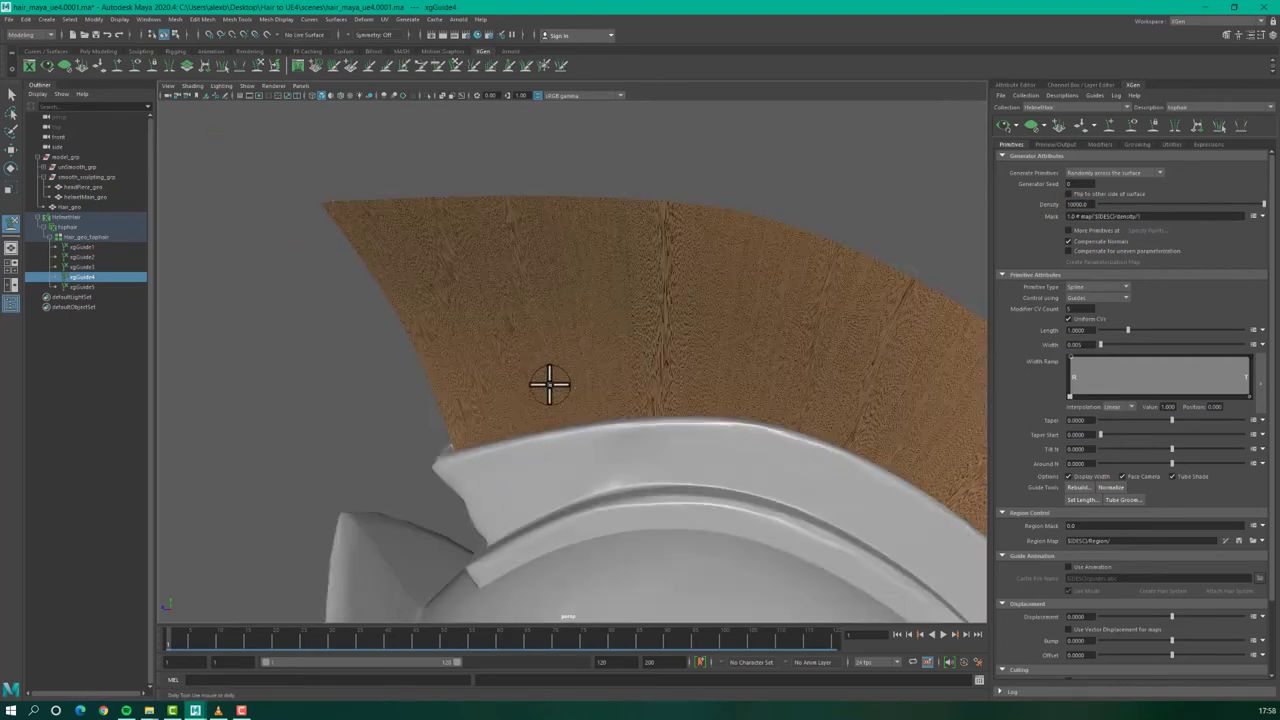
alt+drag(549, 383, 366, 323)
scroll(323, 347, up, 3)
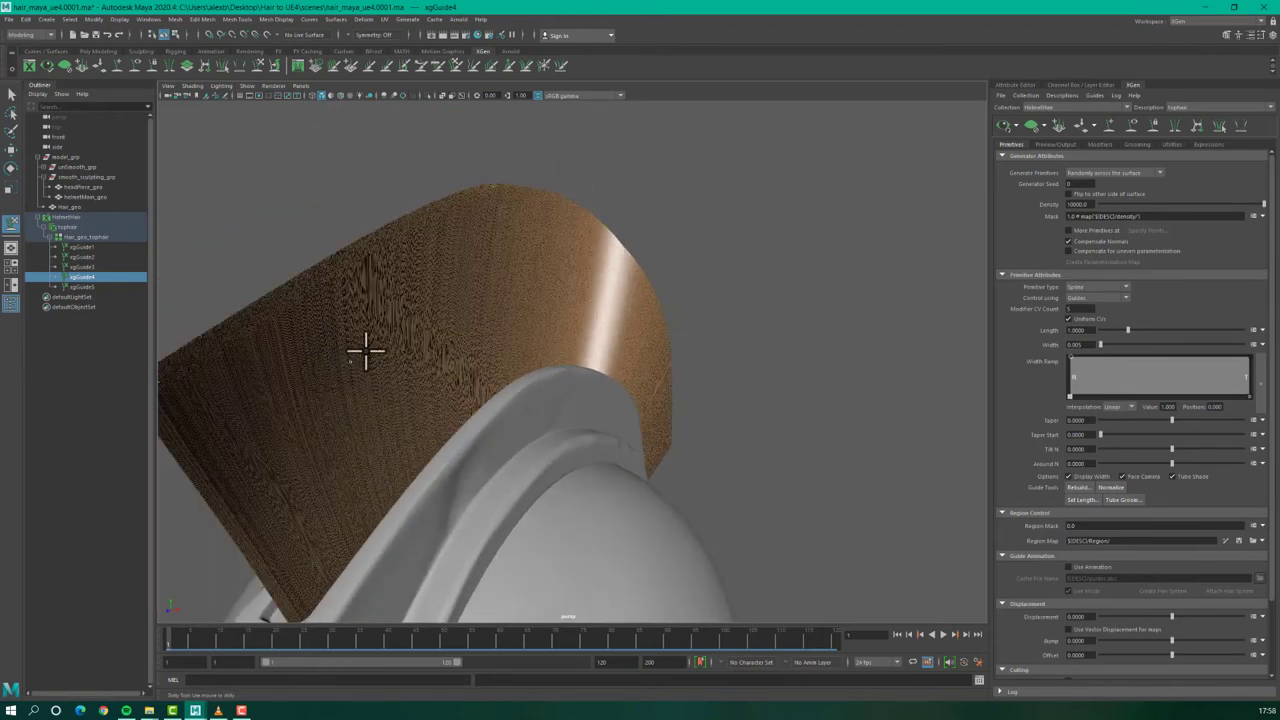
alt+drag(446, 308, 637, 291)
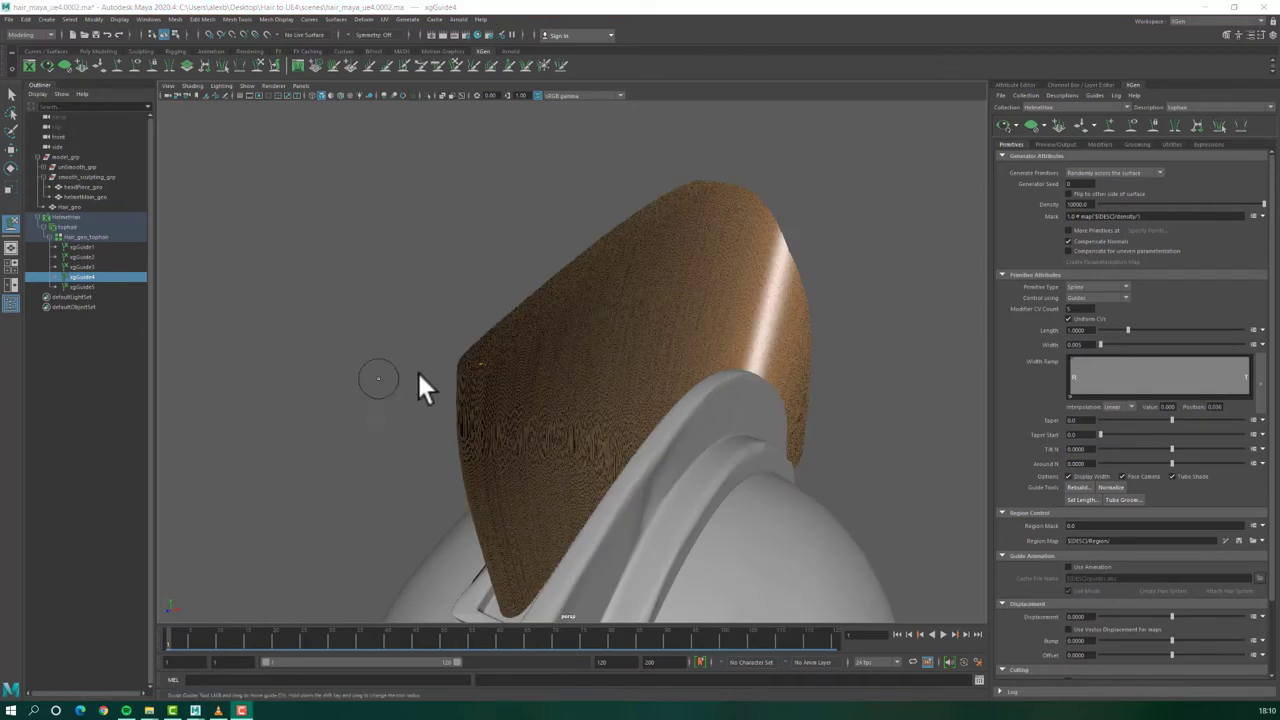
- Lower the crest hair density to 5000
click(1088, 204)
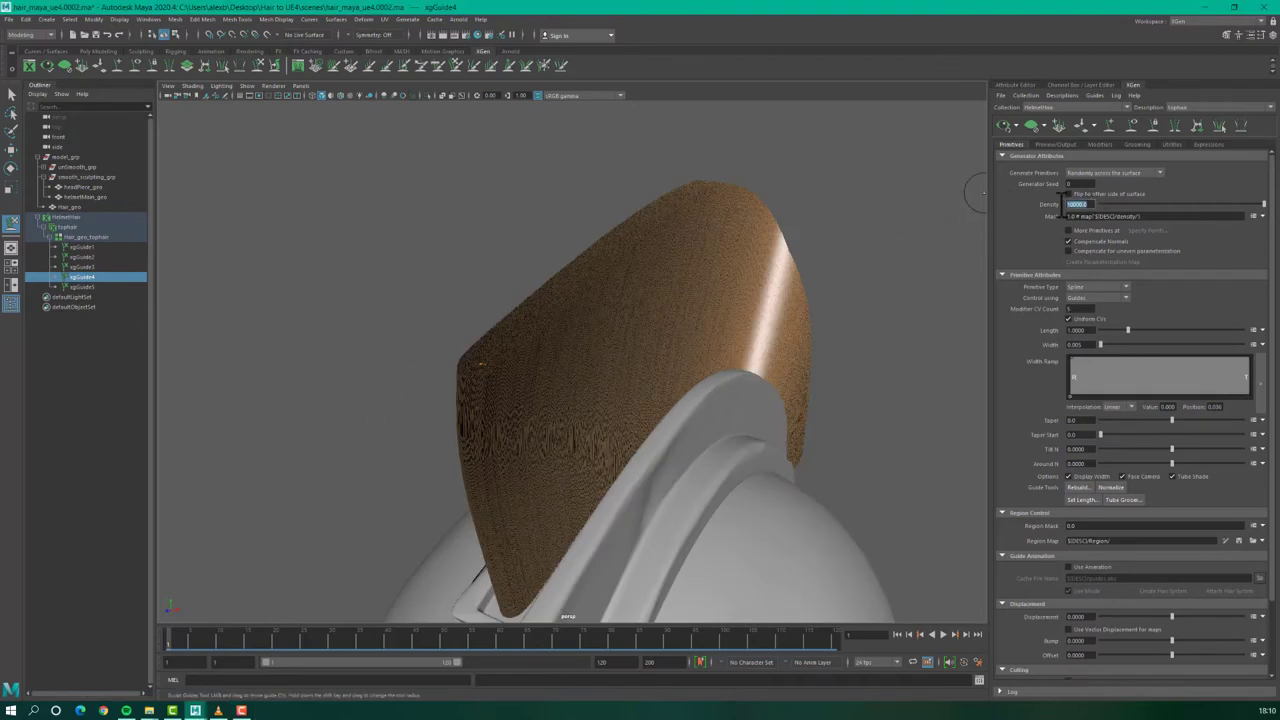
text(5)
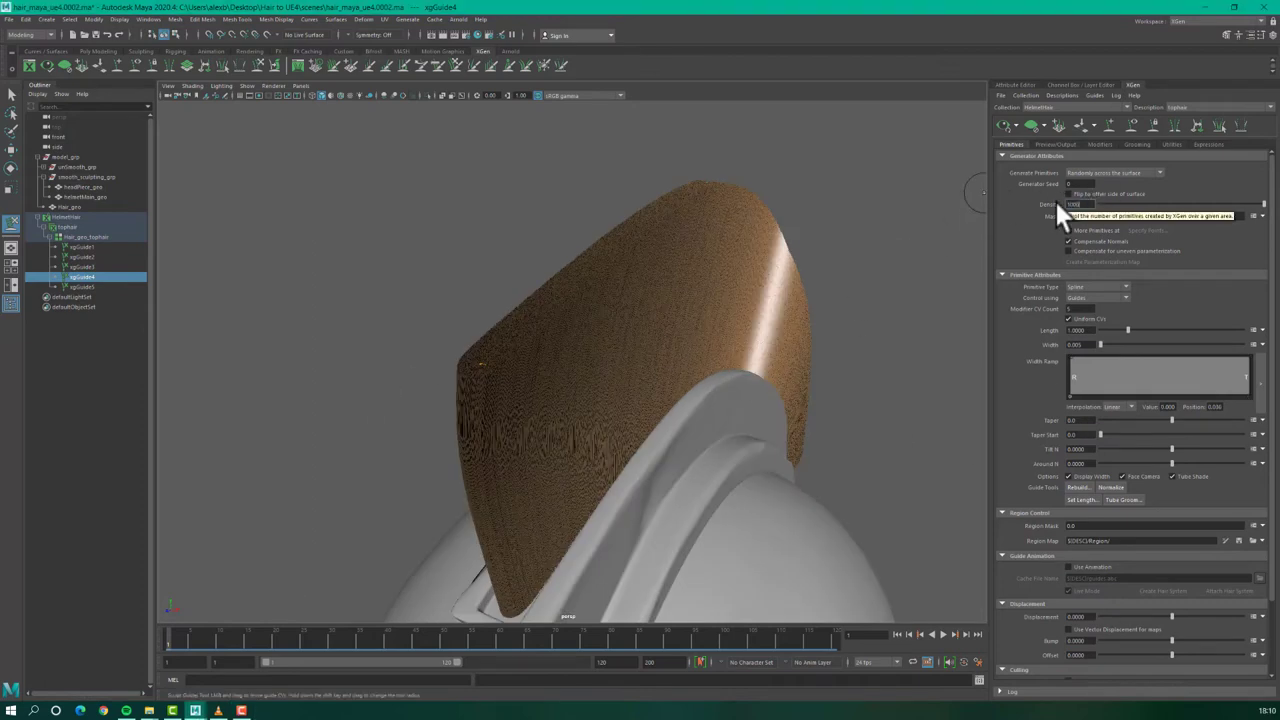
text(000)
key(Return)
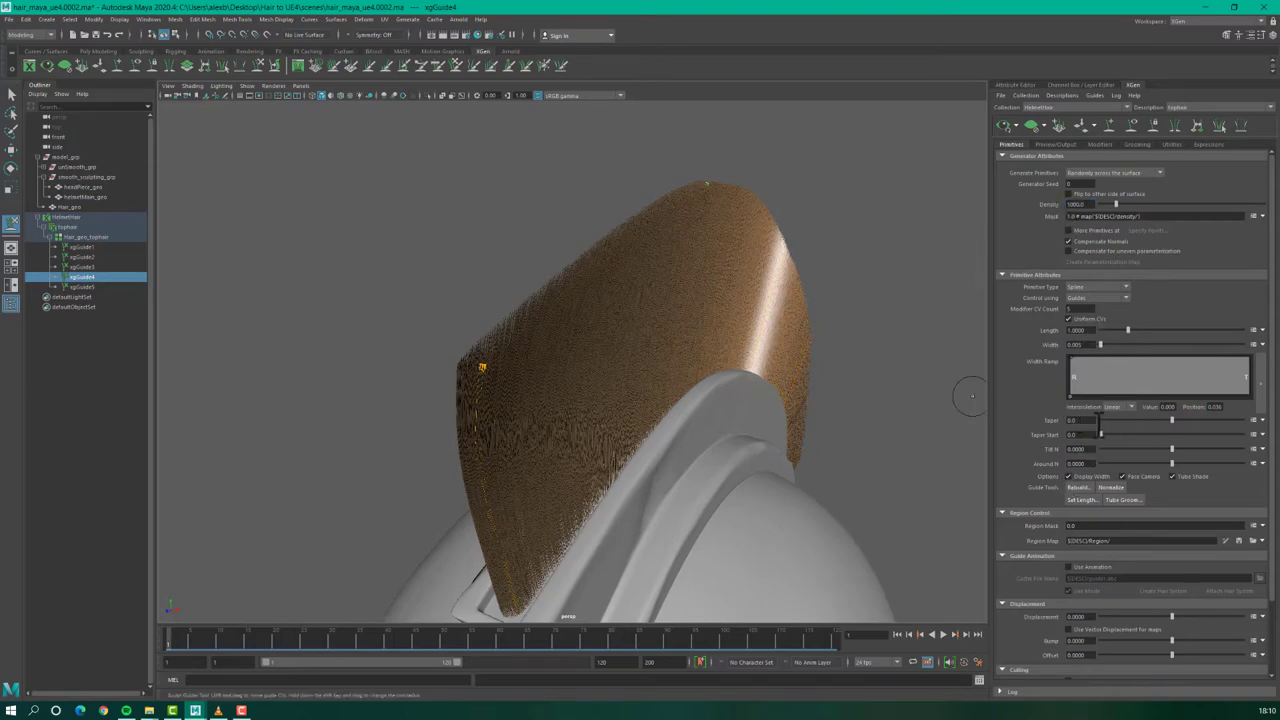
alt+drag(531, 354, 429, 366)
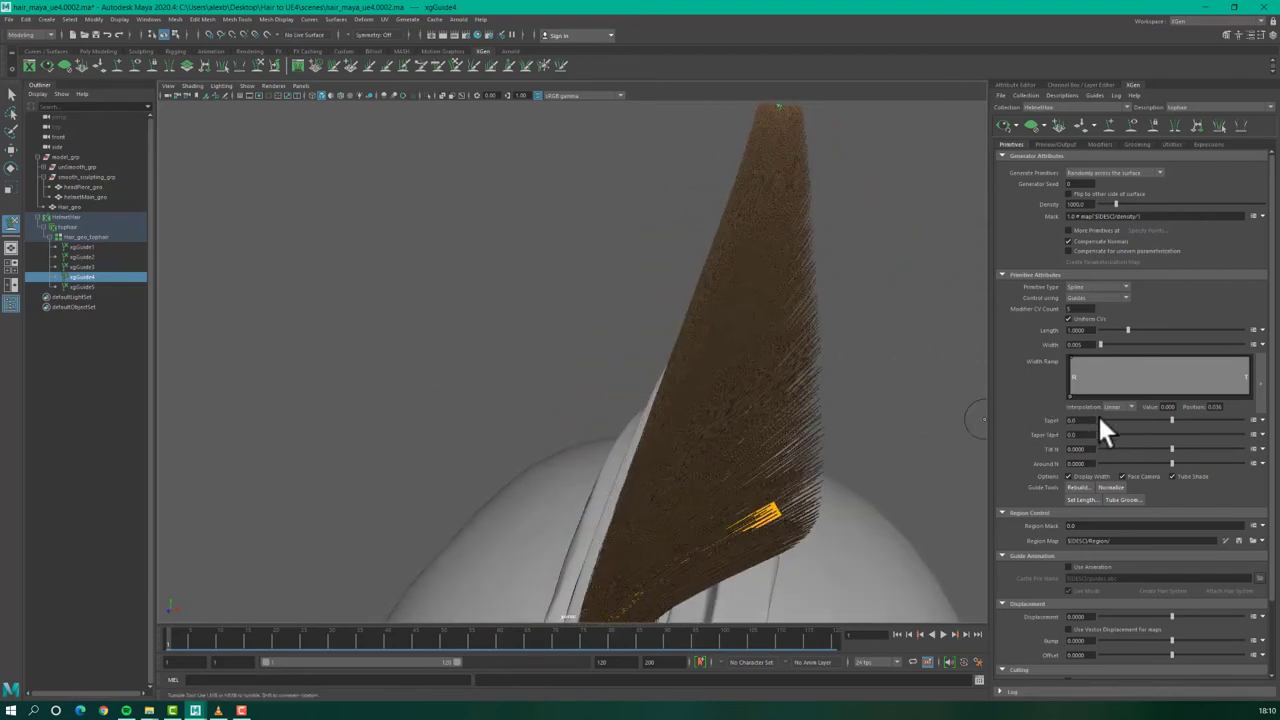
- Taper the strands and set Taper Start to 0.715
drag(1177, 420, 1218, 420)
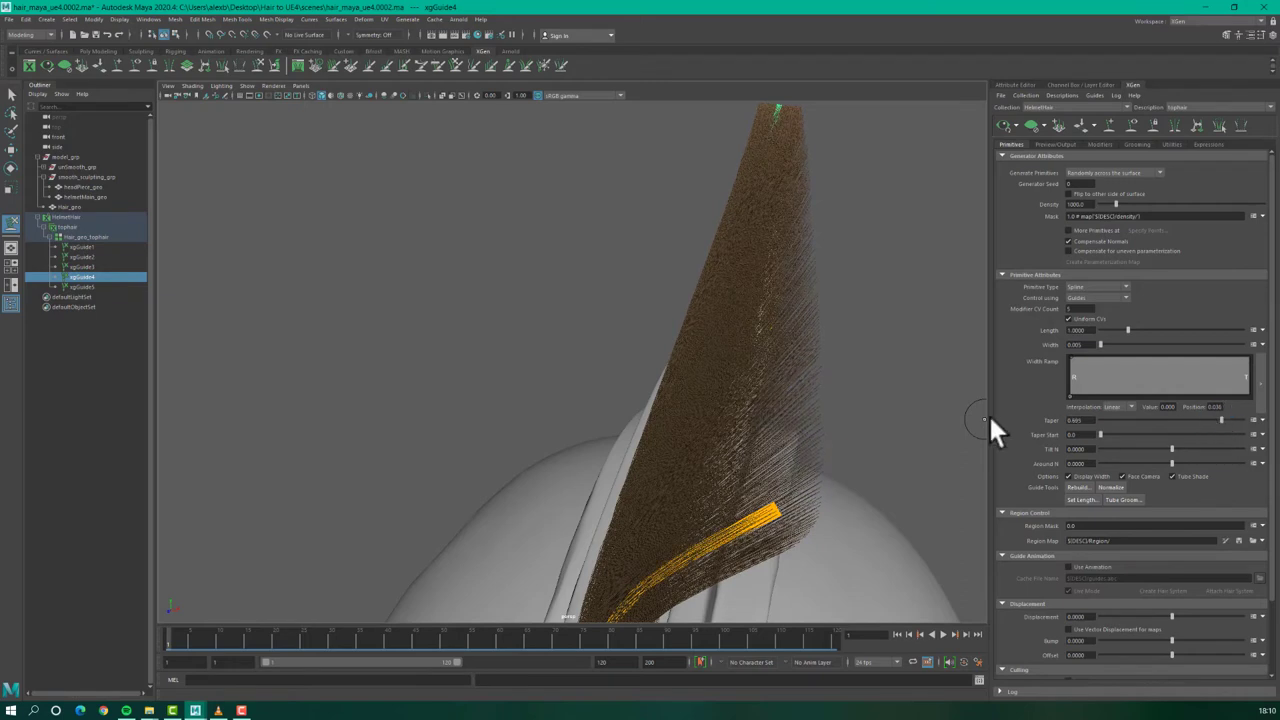
alt+drag(963, 418, 849, 423)
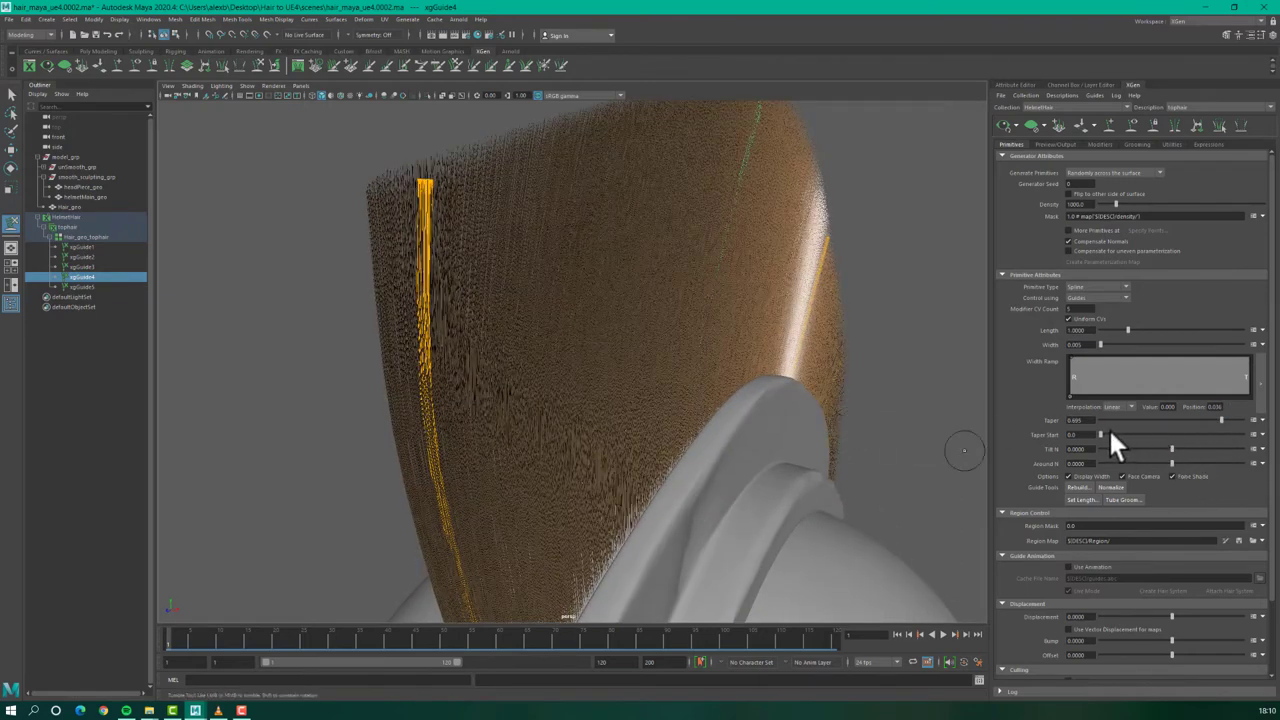
drag(1100, 434, 1185, 433)
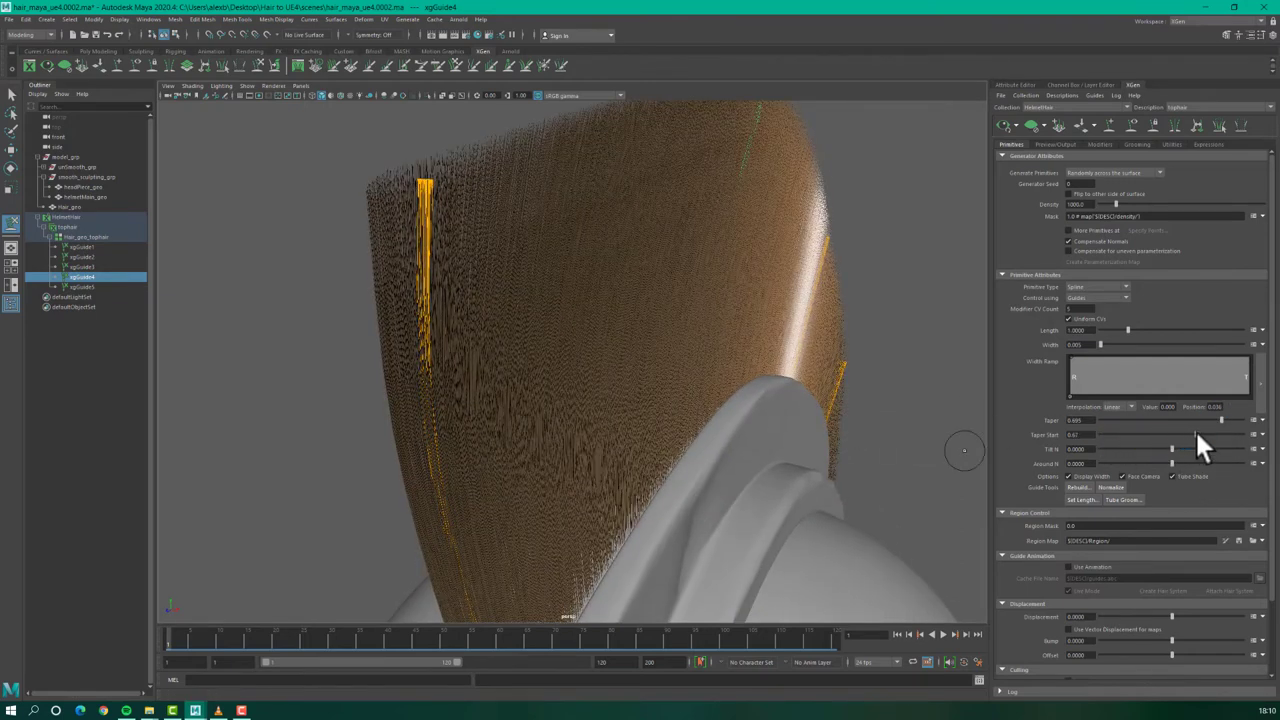
drag(1196, 434, 1201, 434)
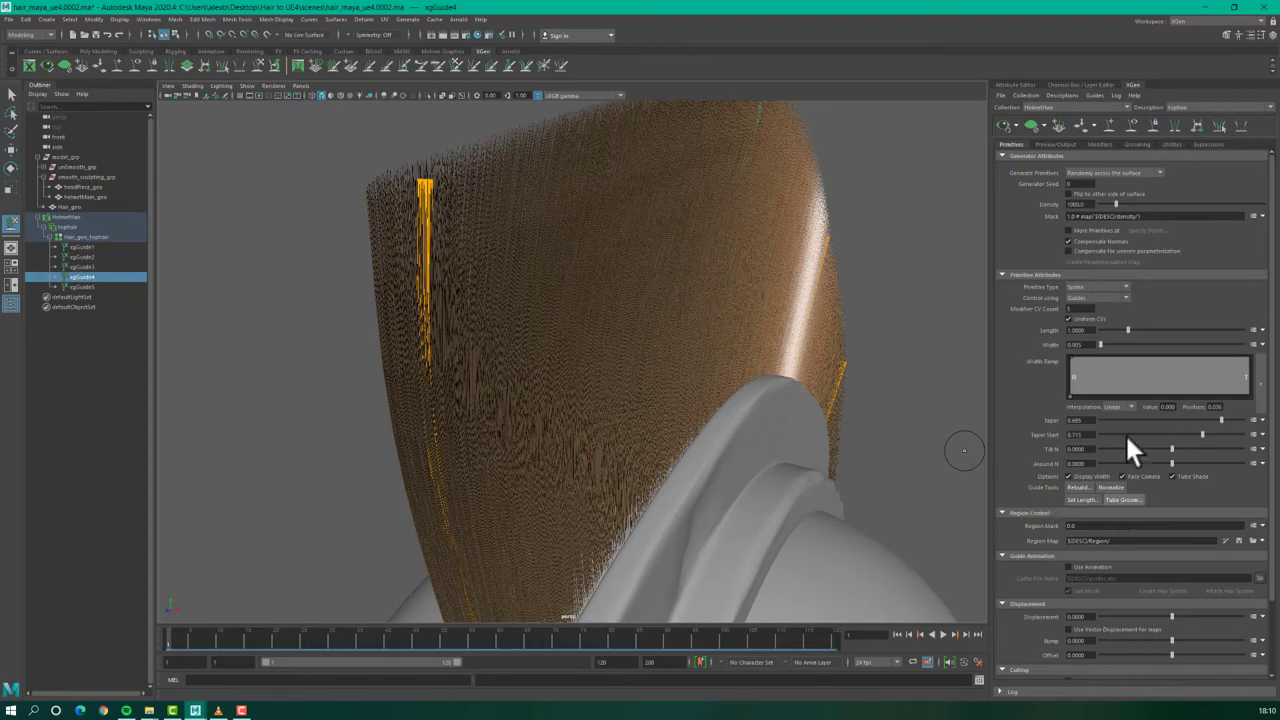
- Slope the Width Ramp down to 0.5 at the strand tips
click(1069, 357)
drag(1068, 354, 1246, 376)
alt+drag(700, 357, 757, 352)
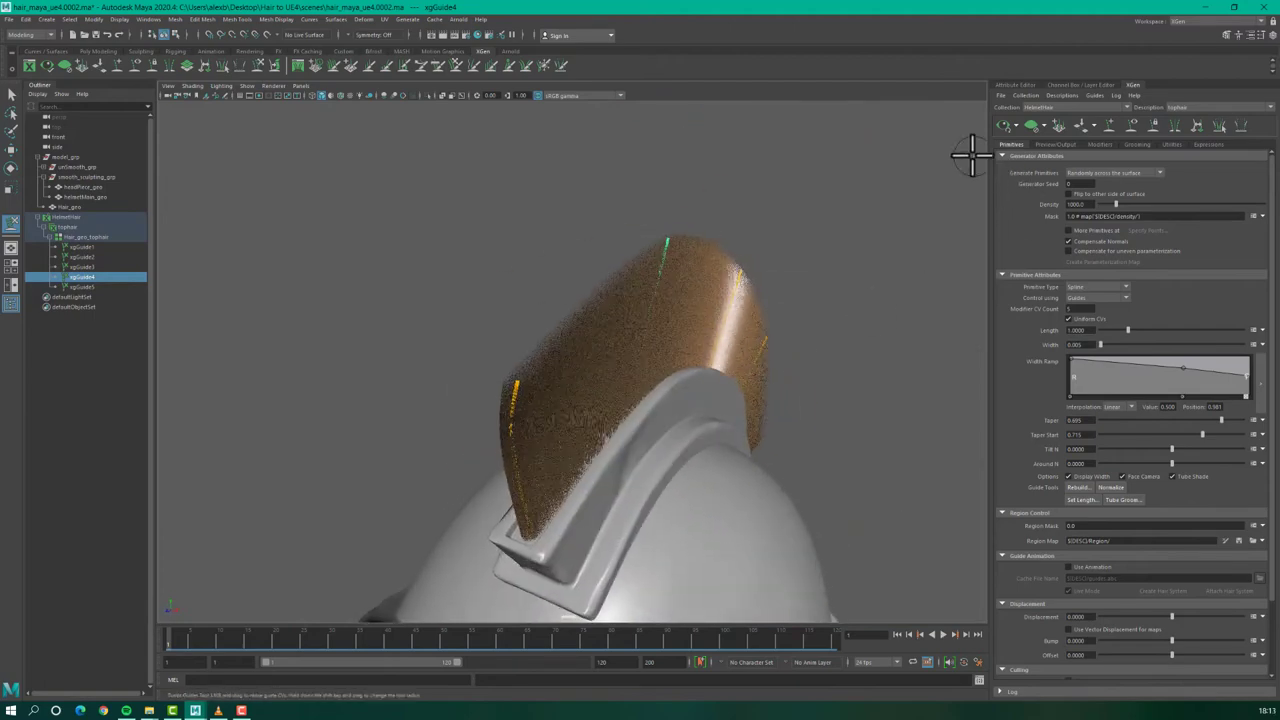
- Add a Clumping1 modifier to the tophair description from the Modifiers tab
click(1099, 145)
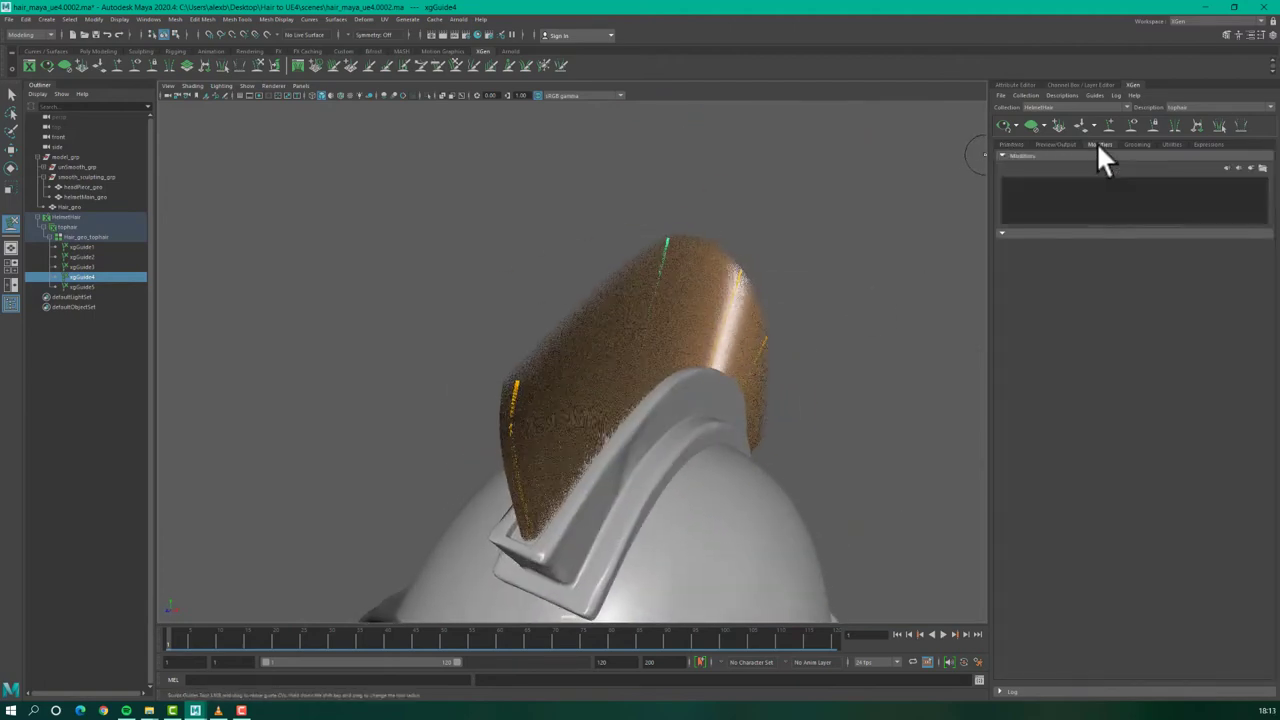
click(1256, 172)
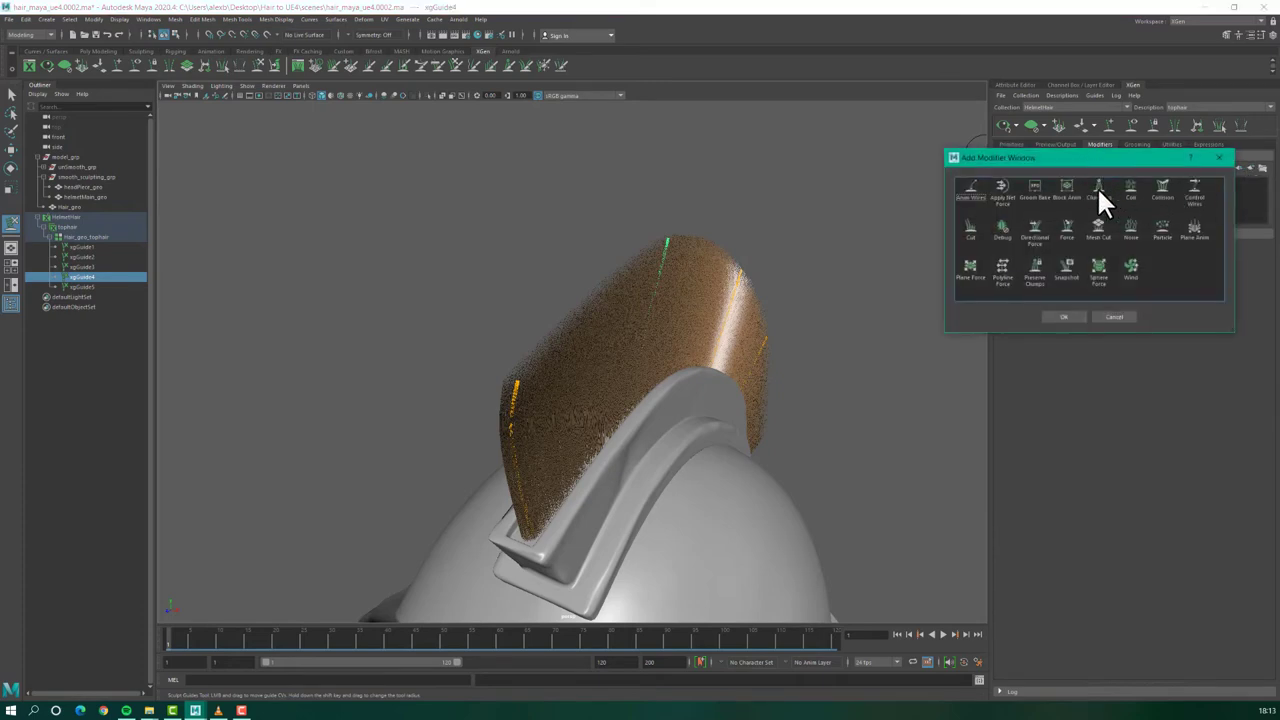
click(1101, 192)
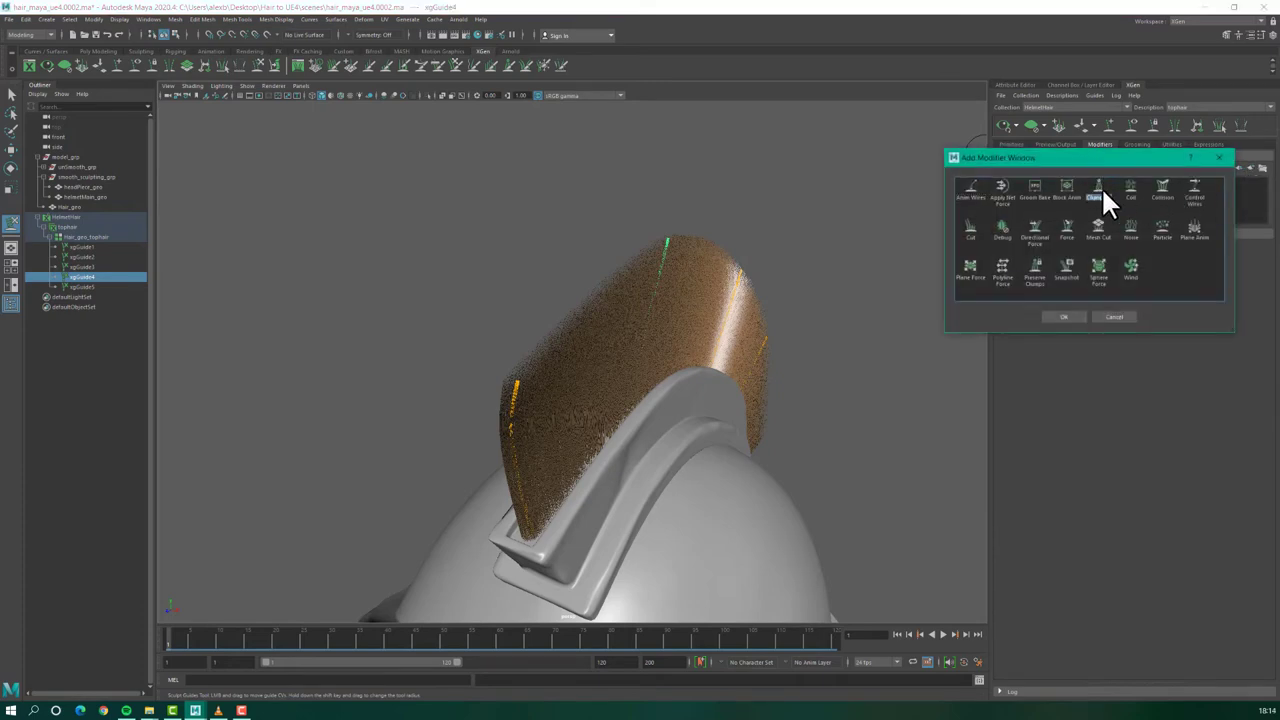
click(1062, 316)
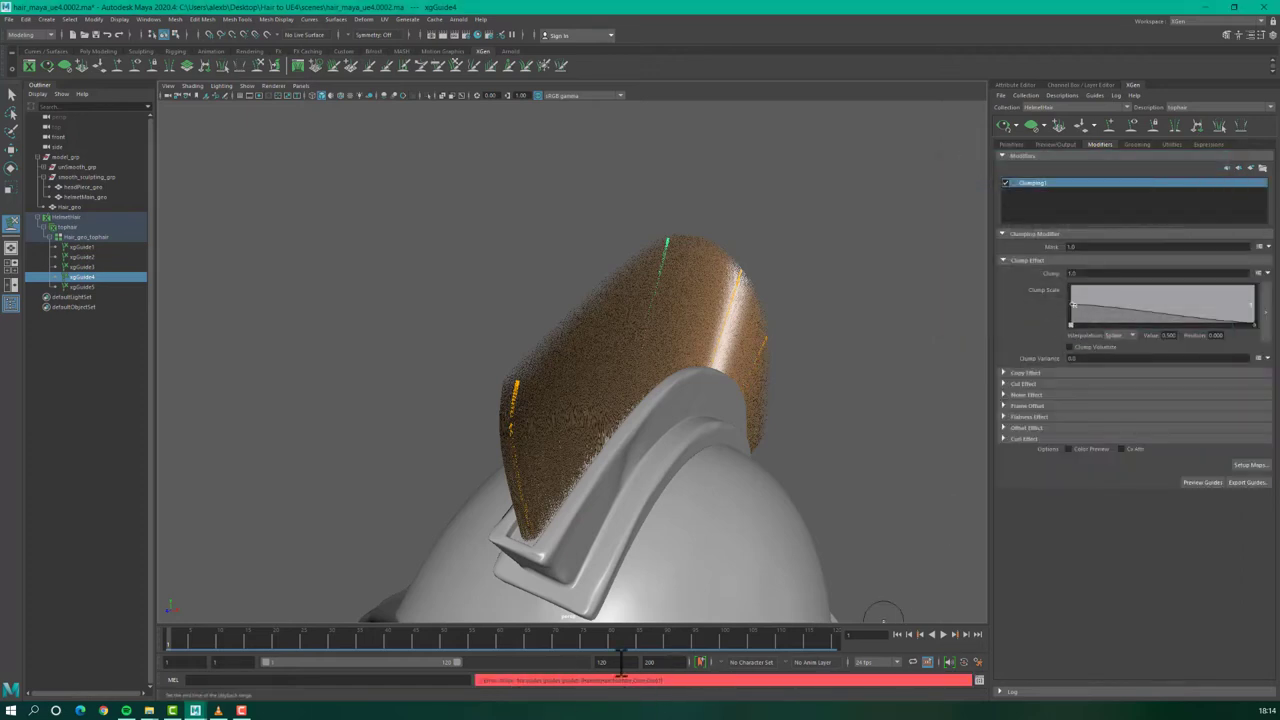
- Generate and save clumping maps at density 25, then check the spiky clumps
click(1247, 465)
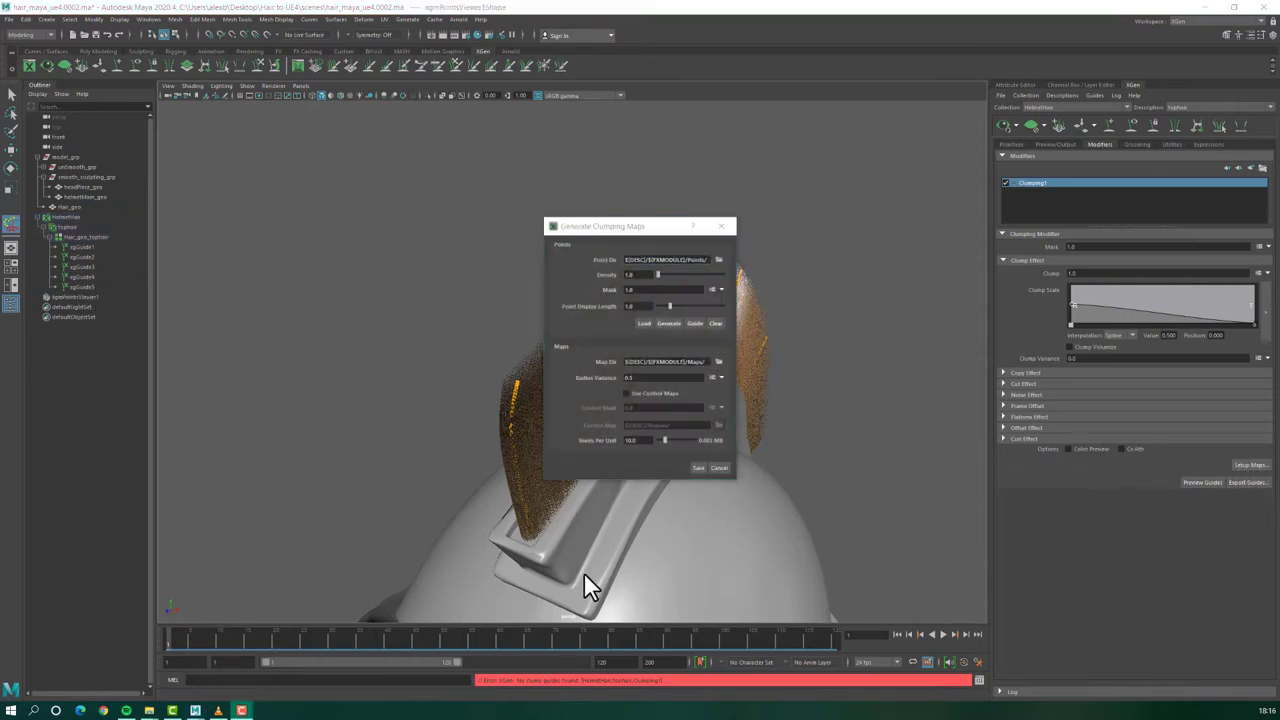
double_click(640, 274)
text(25)
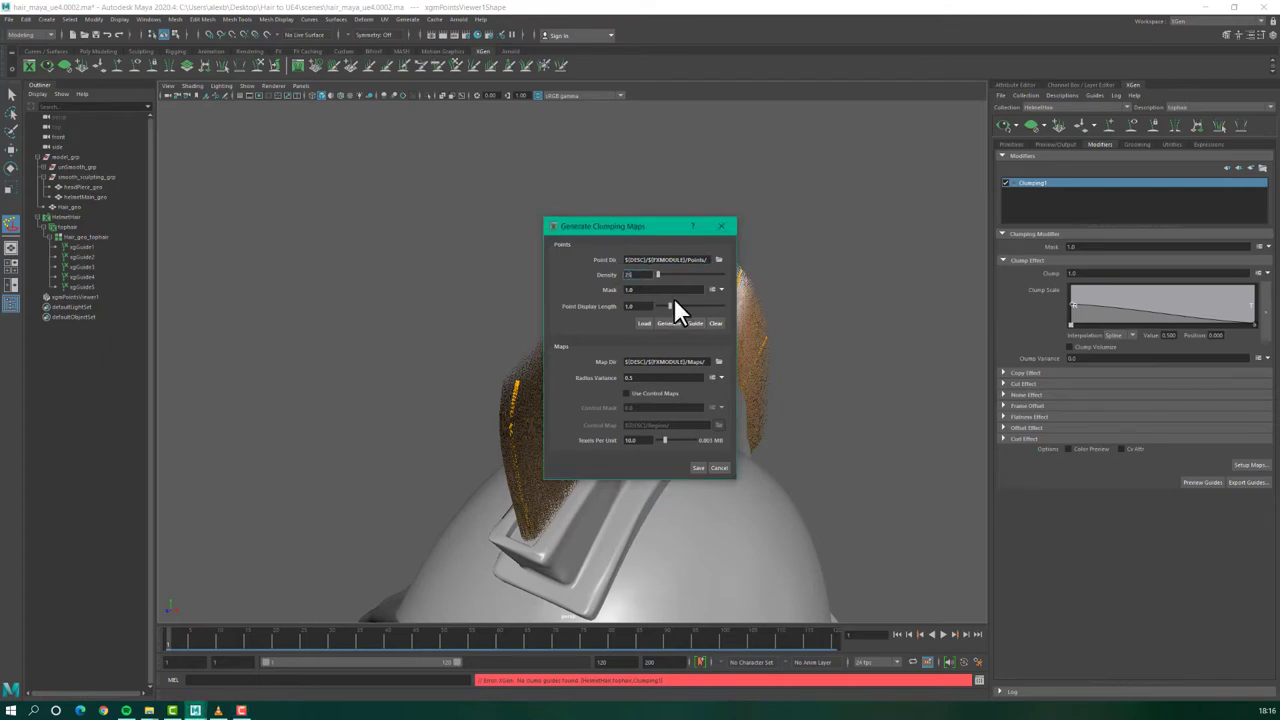
drag(644, 227, 830, 236)
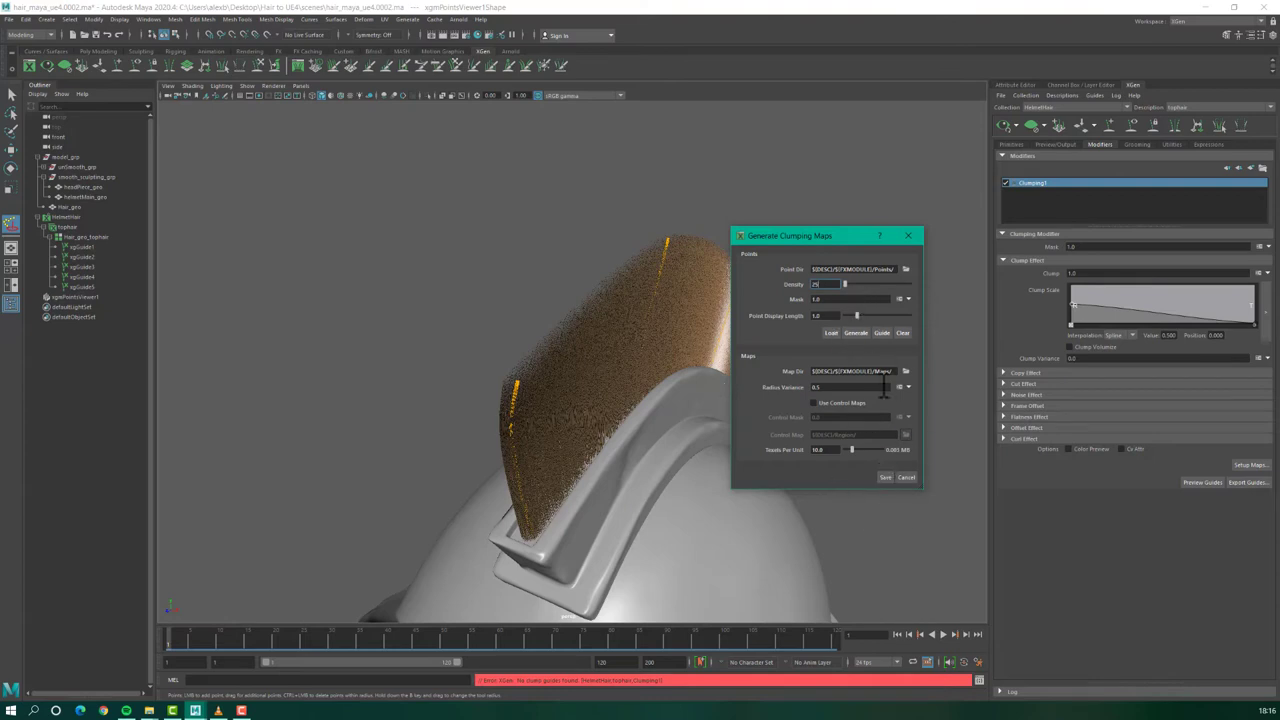
click(857, 331)
click(885, 477)
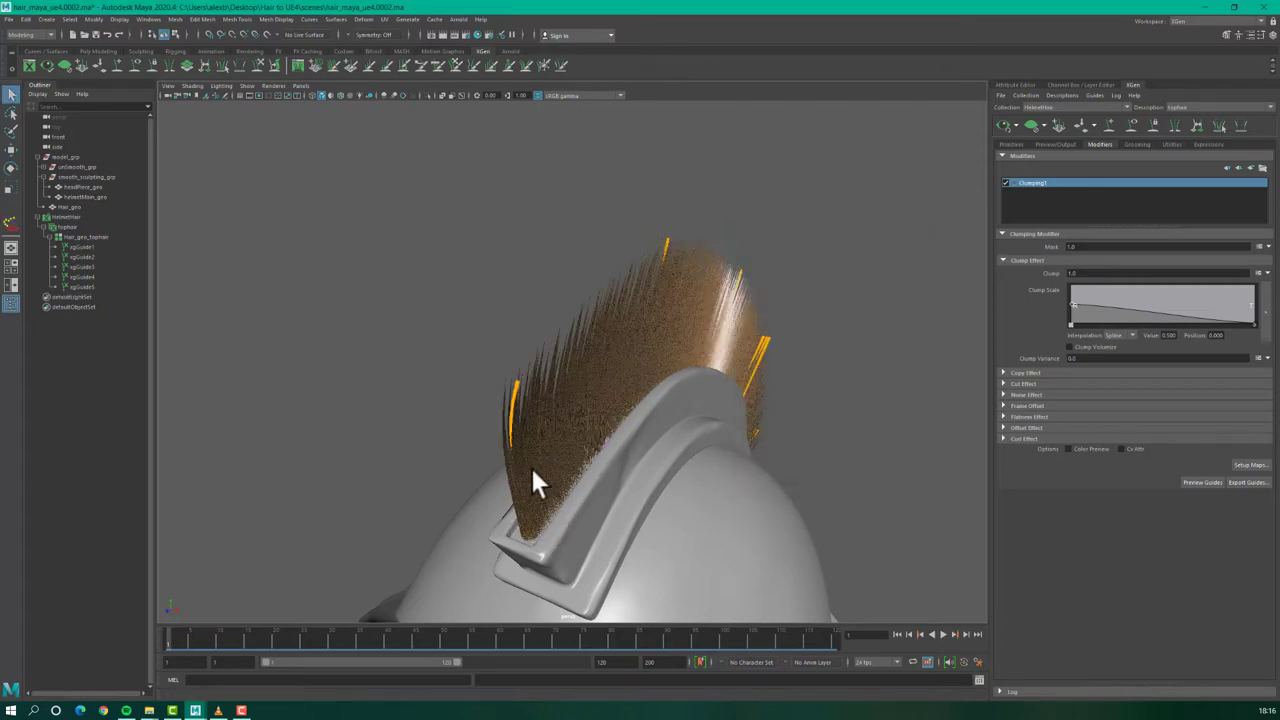
alt+drag(547, 480, 833, 475)
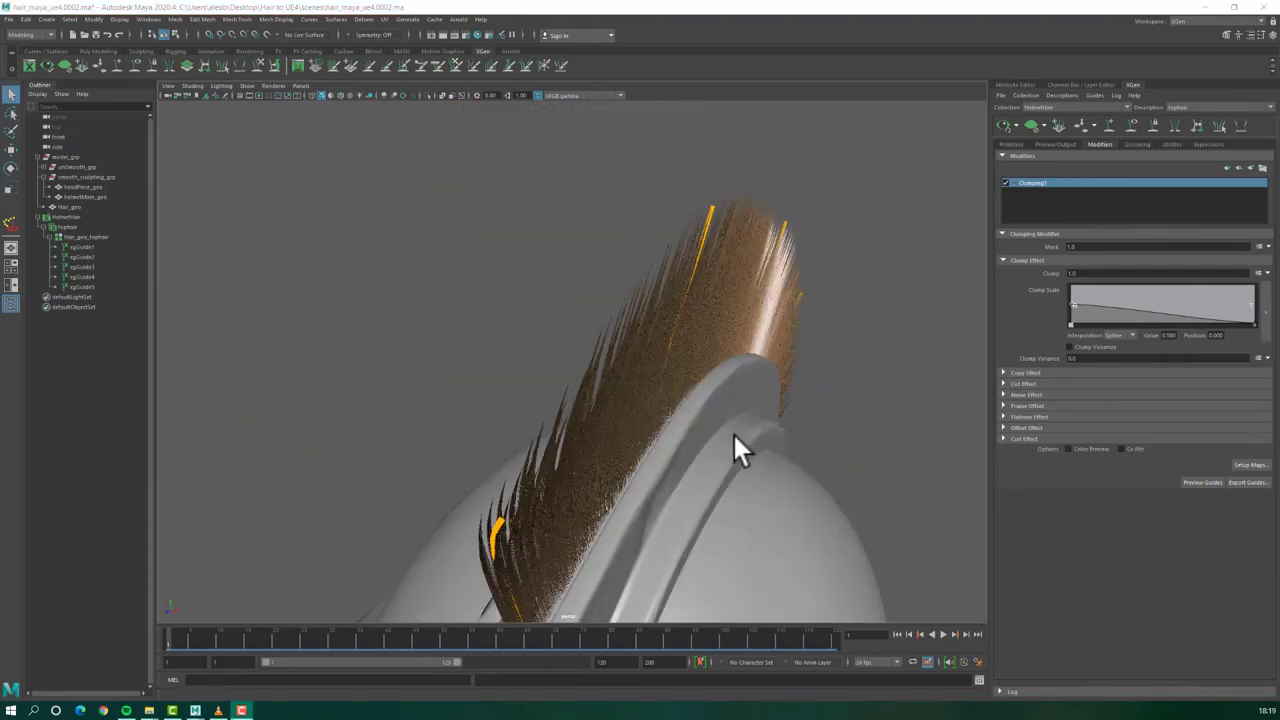
- Add a Noise modifier to the crest hair and orbit around the helmet to inspect it
click(1250, 168)
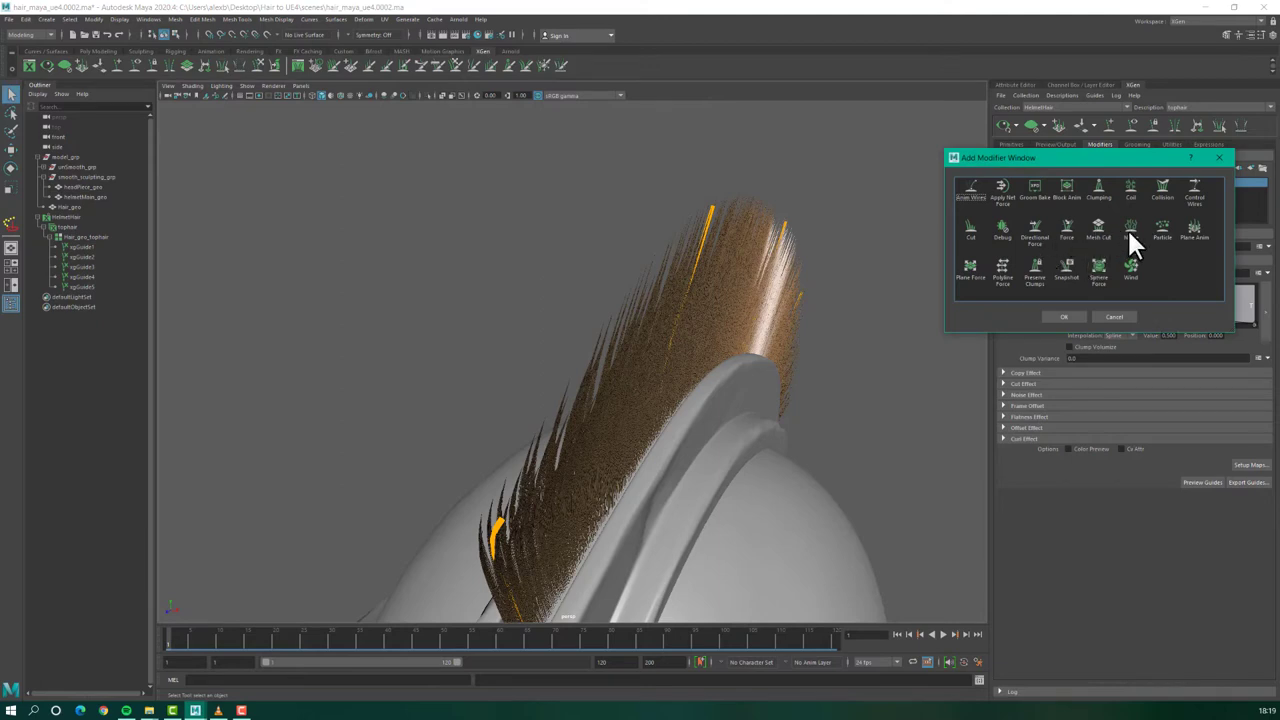
click(1128, 229)
click(1064, 316)
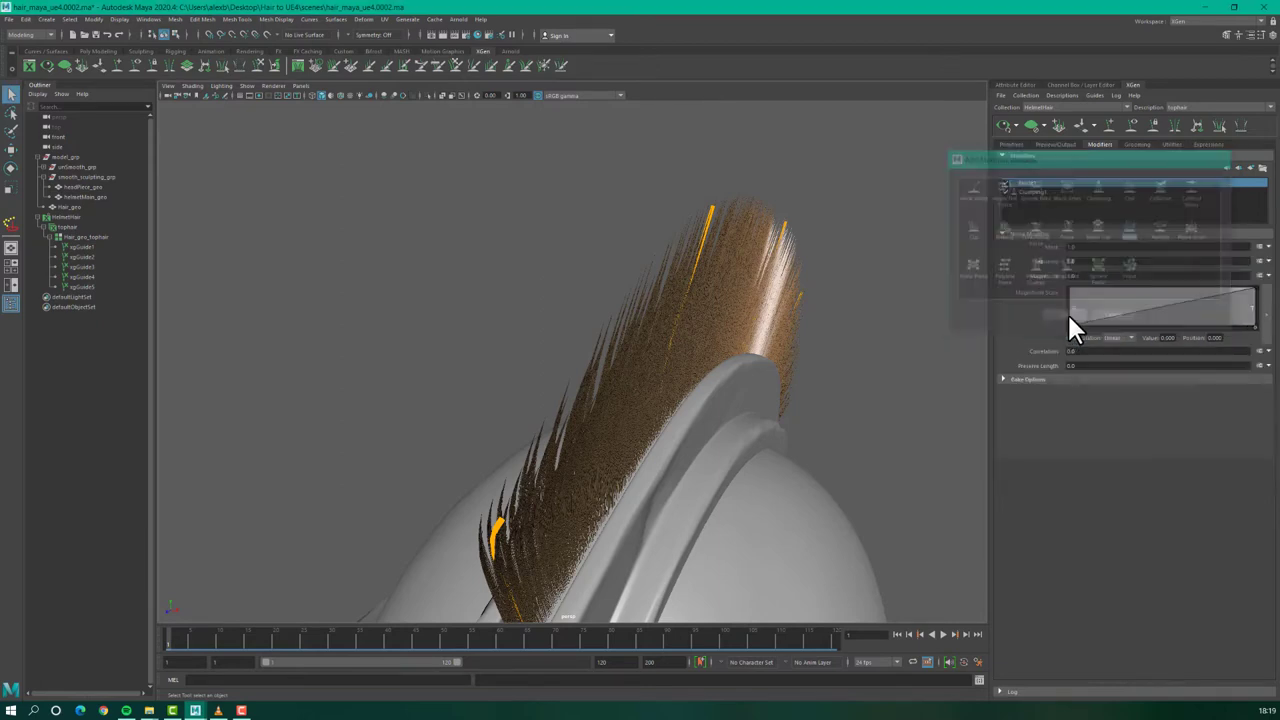
alt+drag(666, 437, 577, 440)
scroll(457, 449, up, 3)
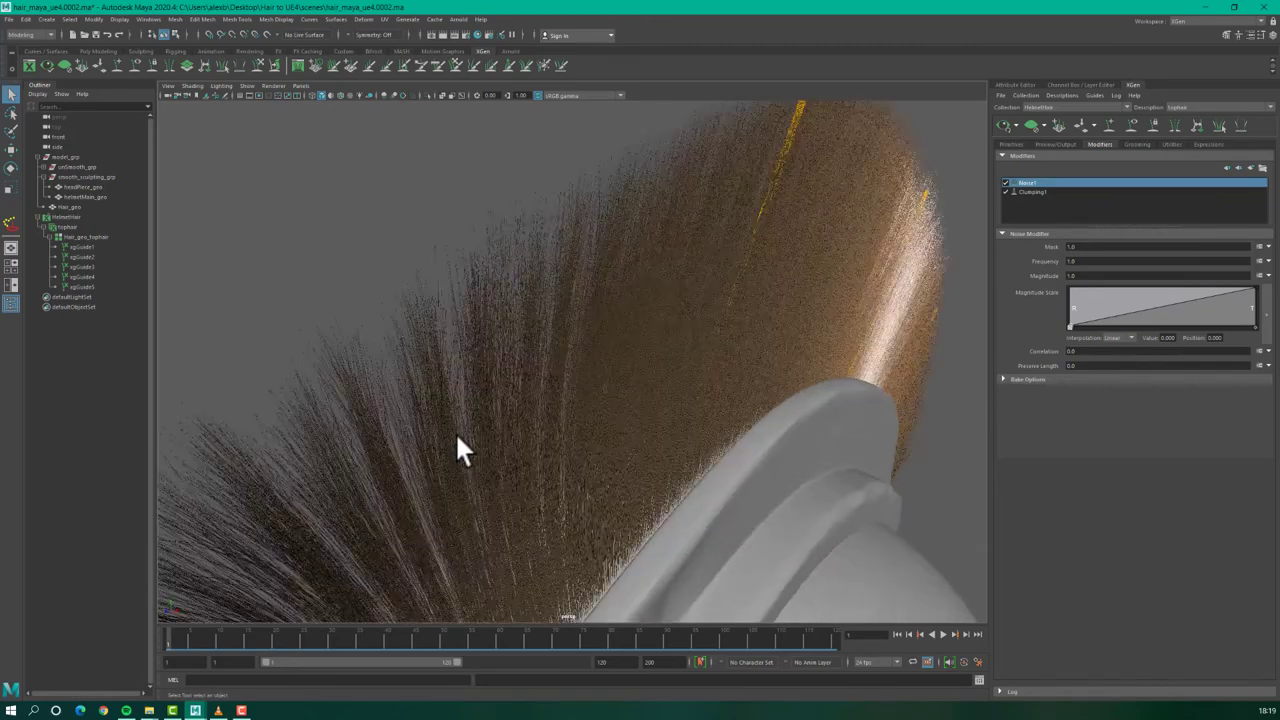
mouse_move(471, 446)
alt+mouse_down()
mouse_move(457, 457)
mouse_move(493, 449)
mouse_move(480, 463)
mouse_move(470, 455)
alt+mouse_up()
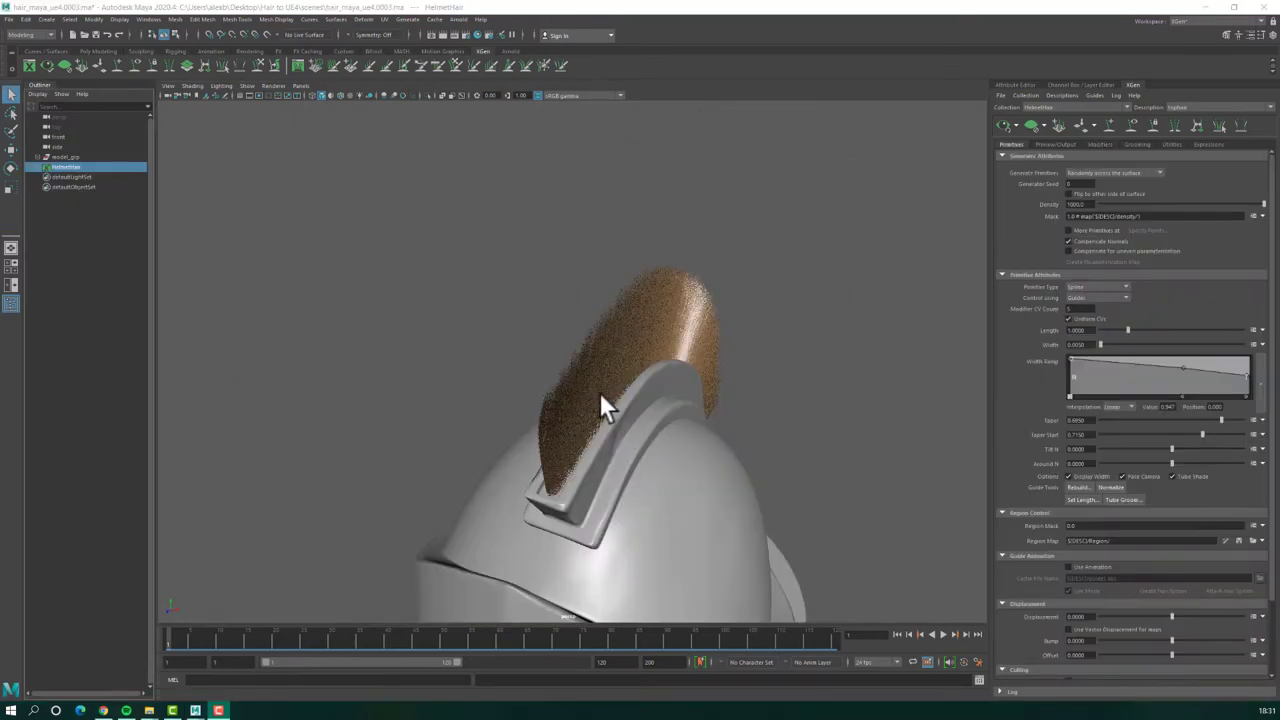
- Convert the HelmetHair collection to an interactive groom and select tophair_splineDescription
click(600, 395)
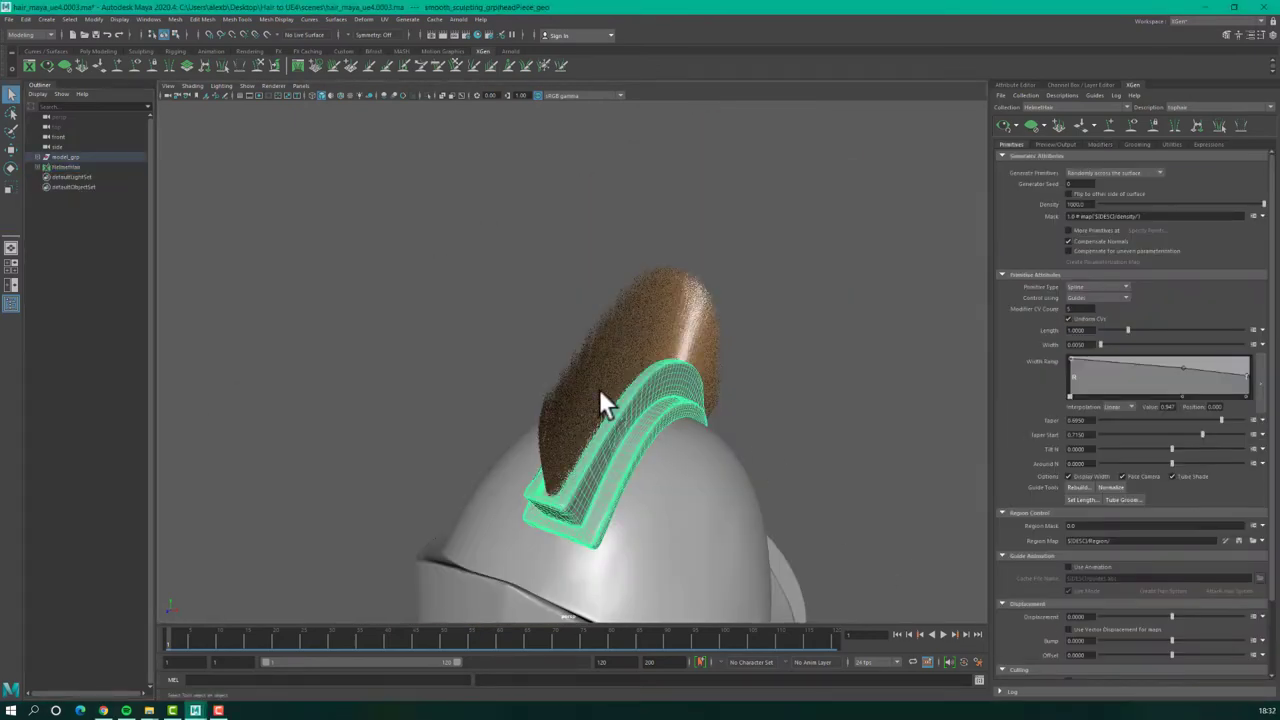
click(63, 166)
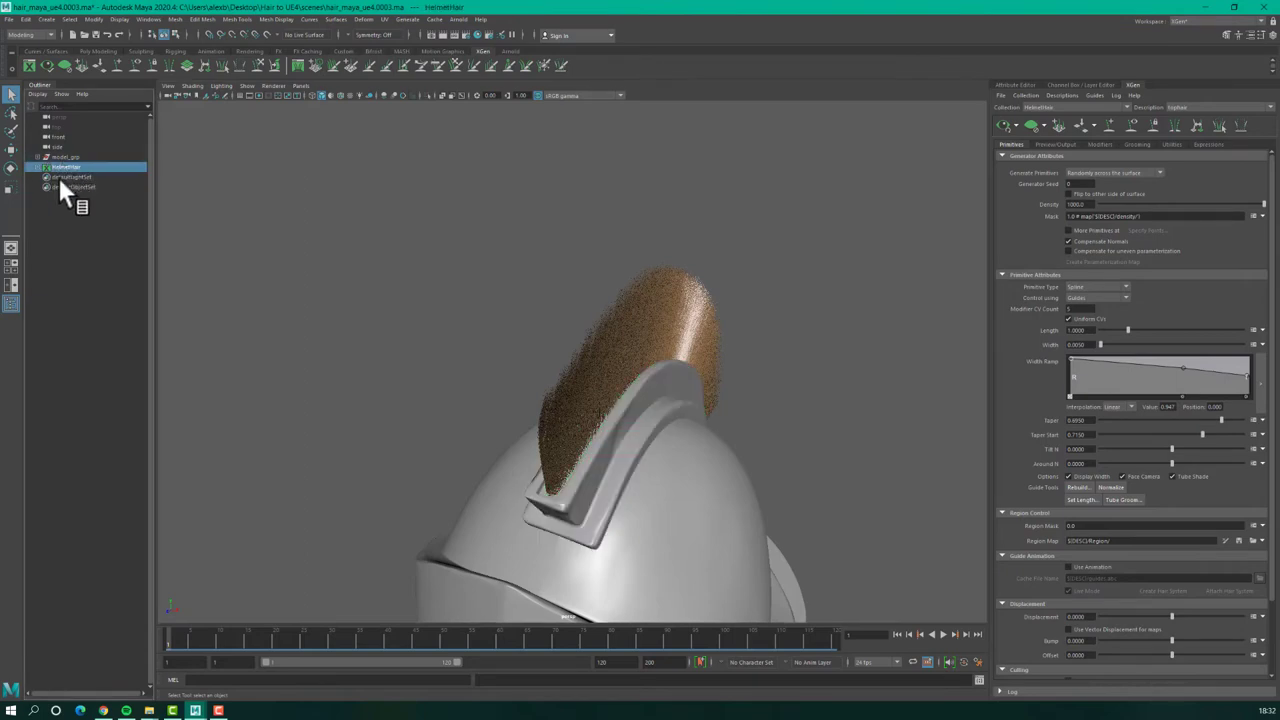
click(401, 19)
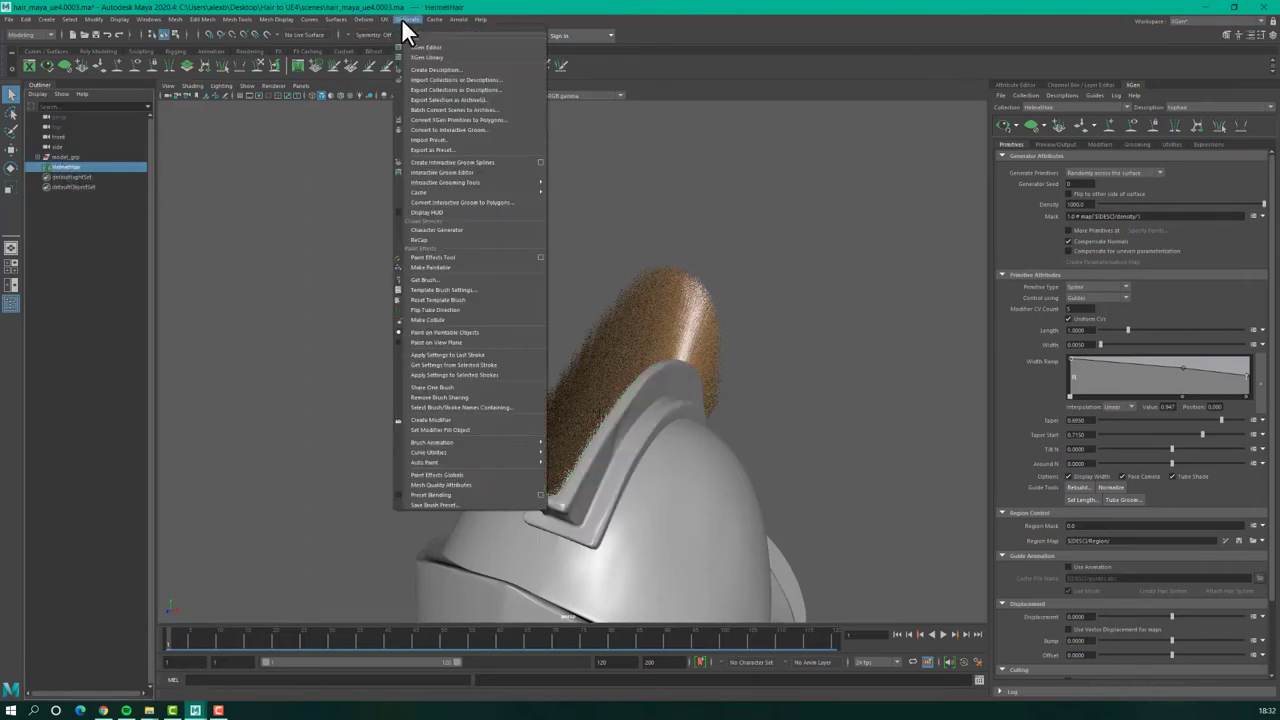
click(460, 130)
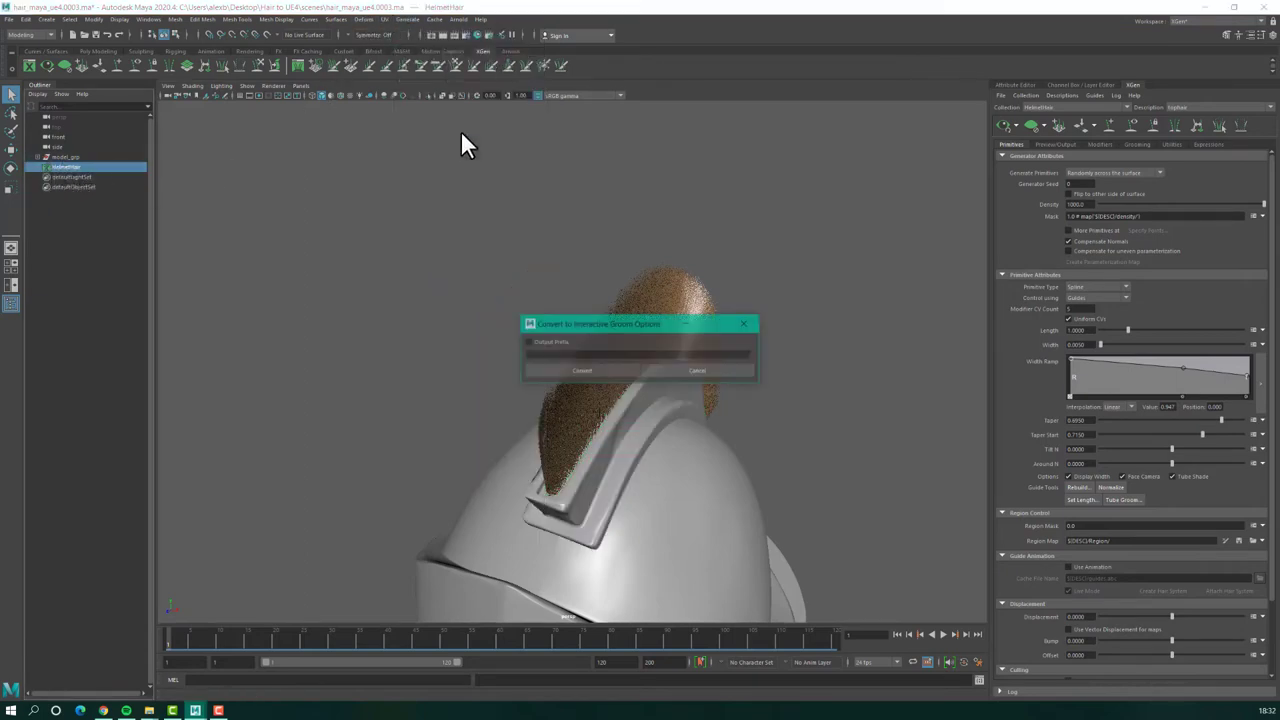
click(585, 367)
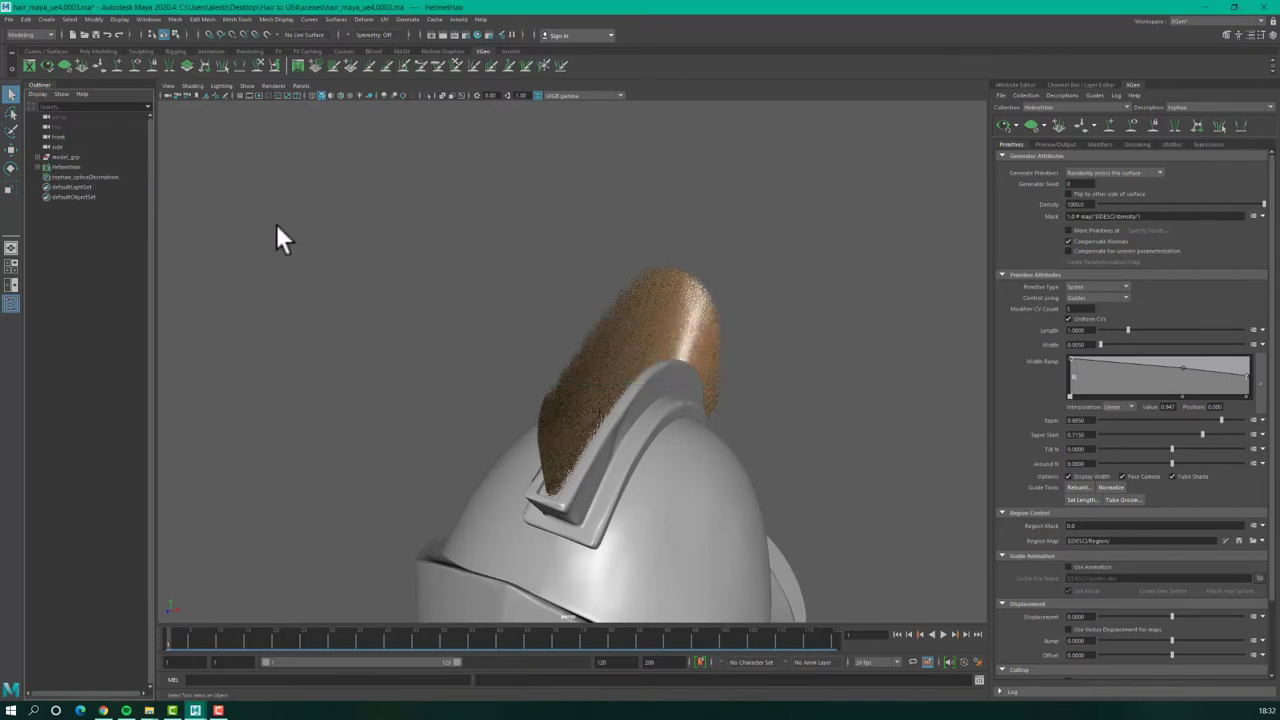
click(86, 176)
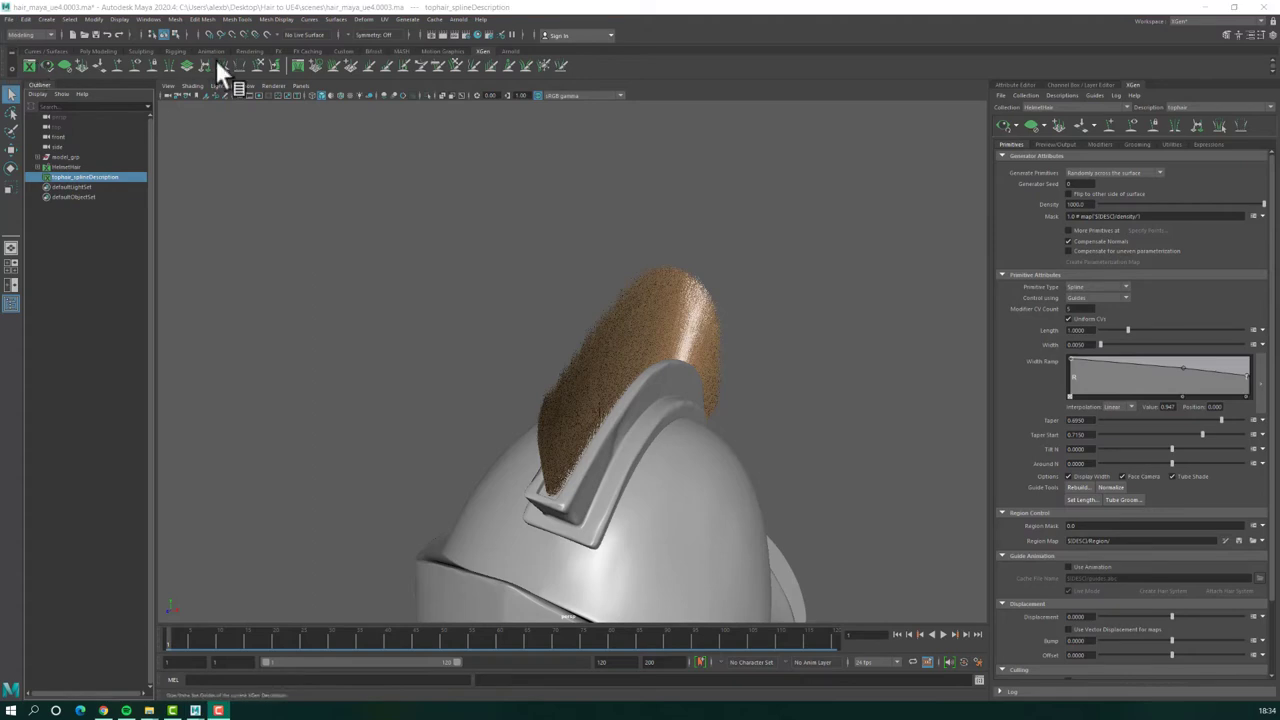
- Export the tophair_splineDescription groom as an Alembic cache file named hair
click(406, 20)
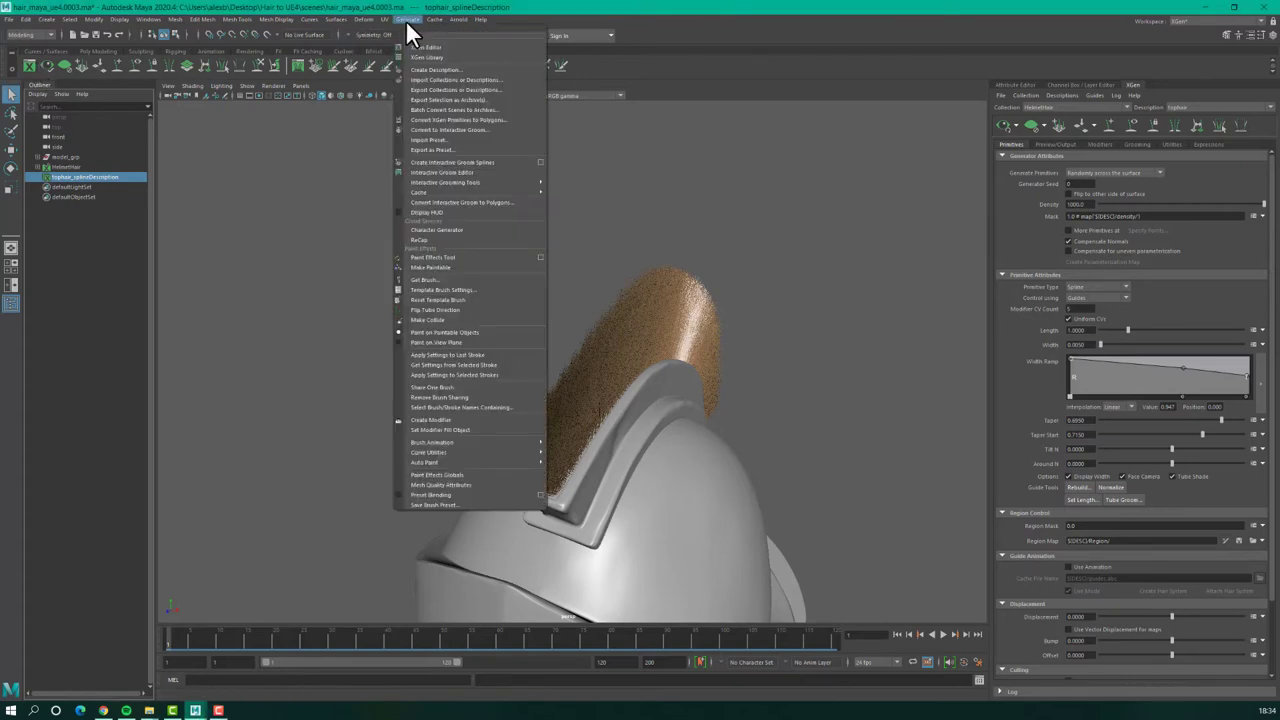
mouse_move(475, 193)
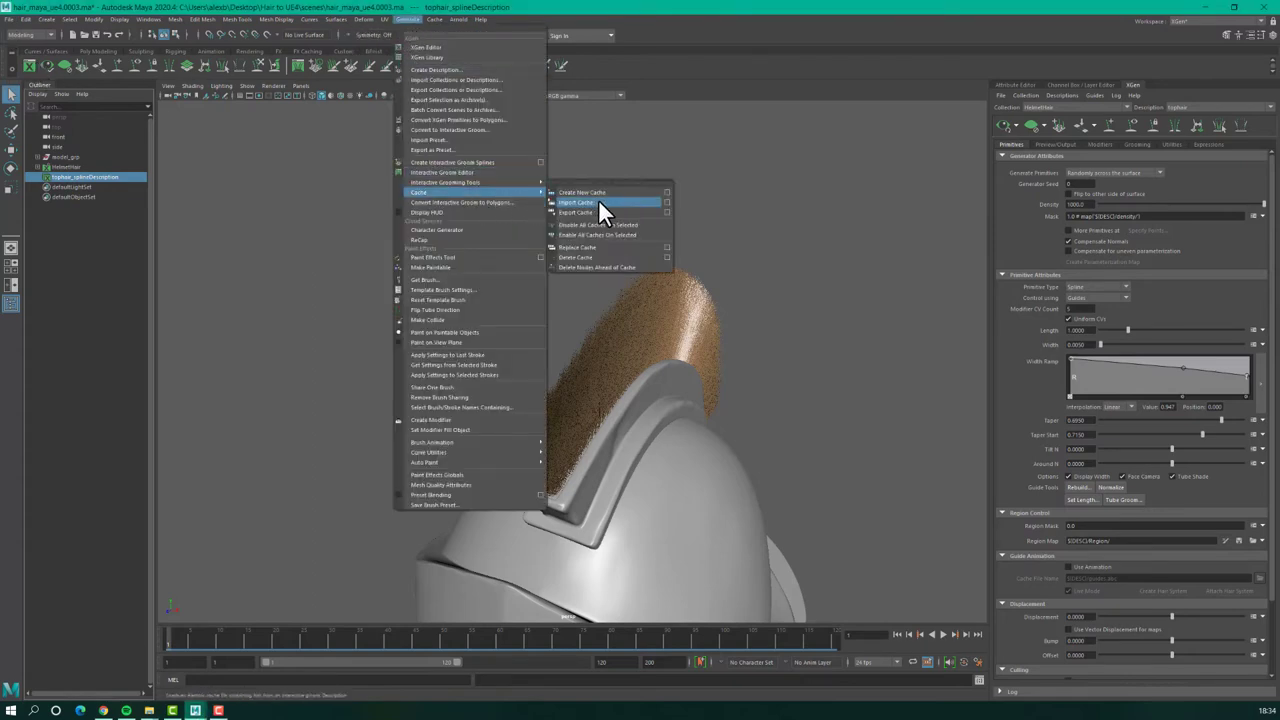
click(667, 212)
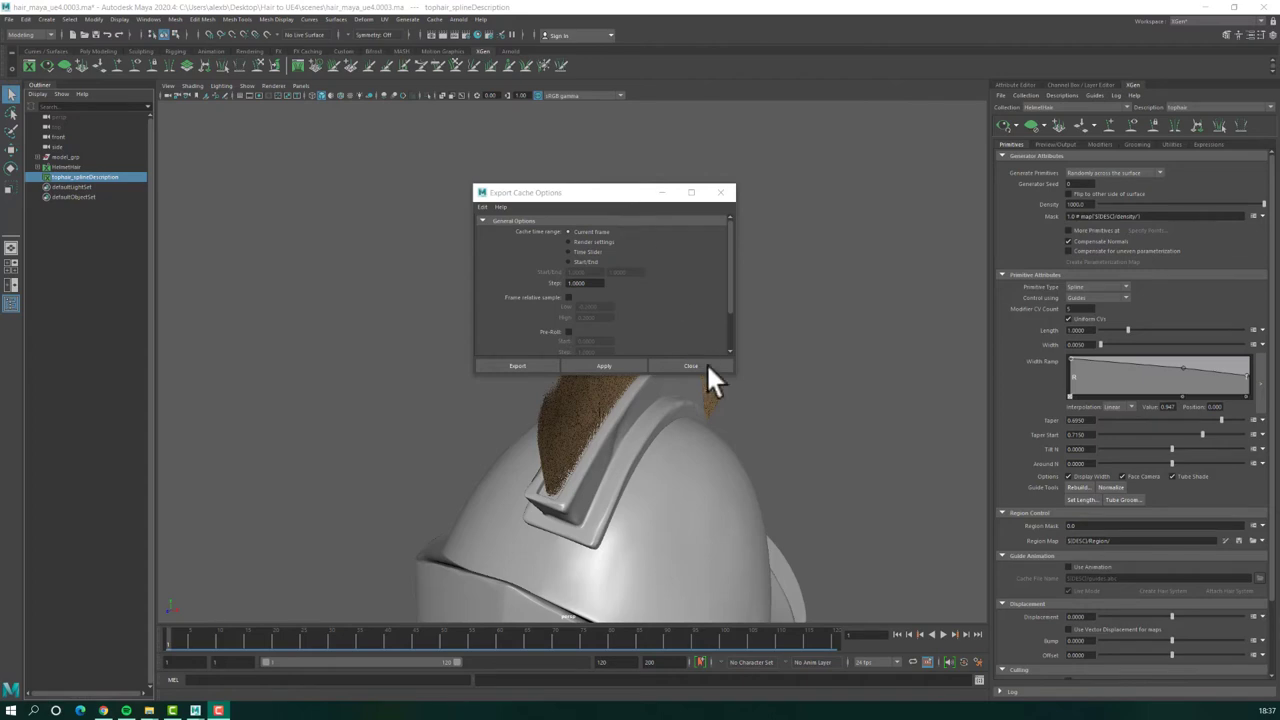
drag(734, 371, 802, 504)
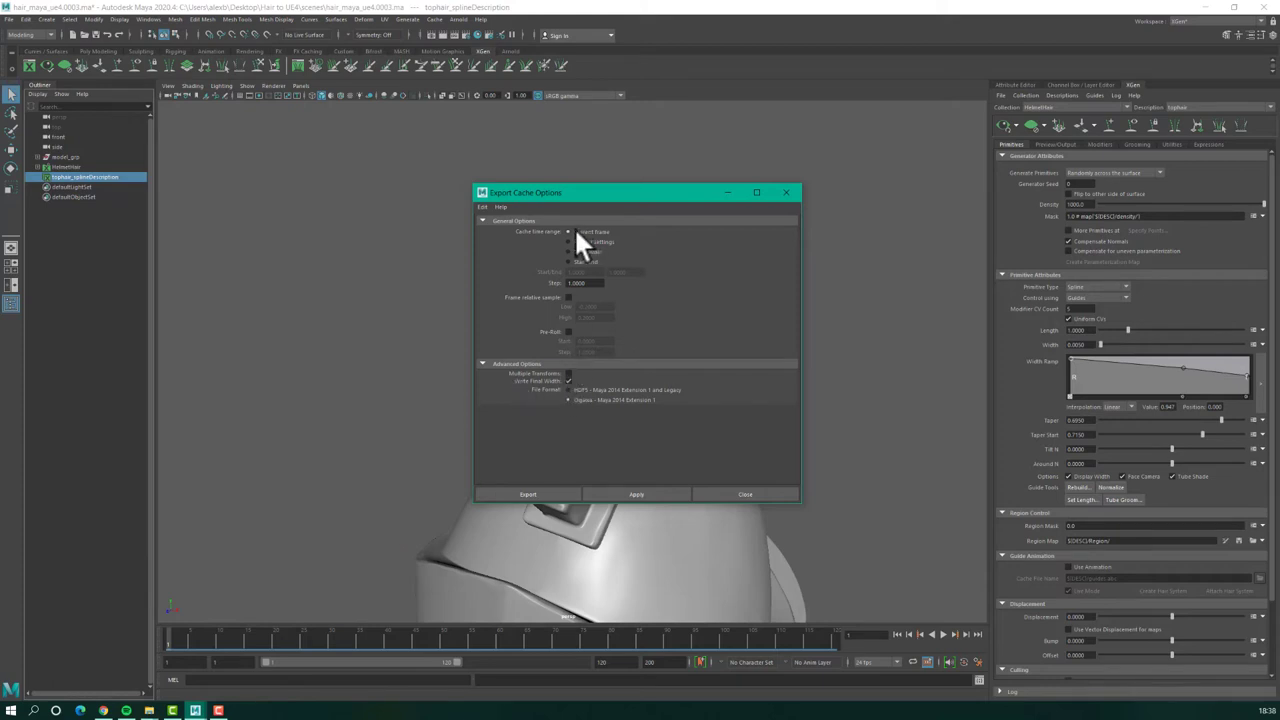
click(525, 496)
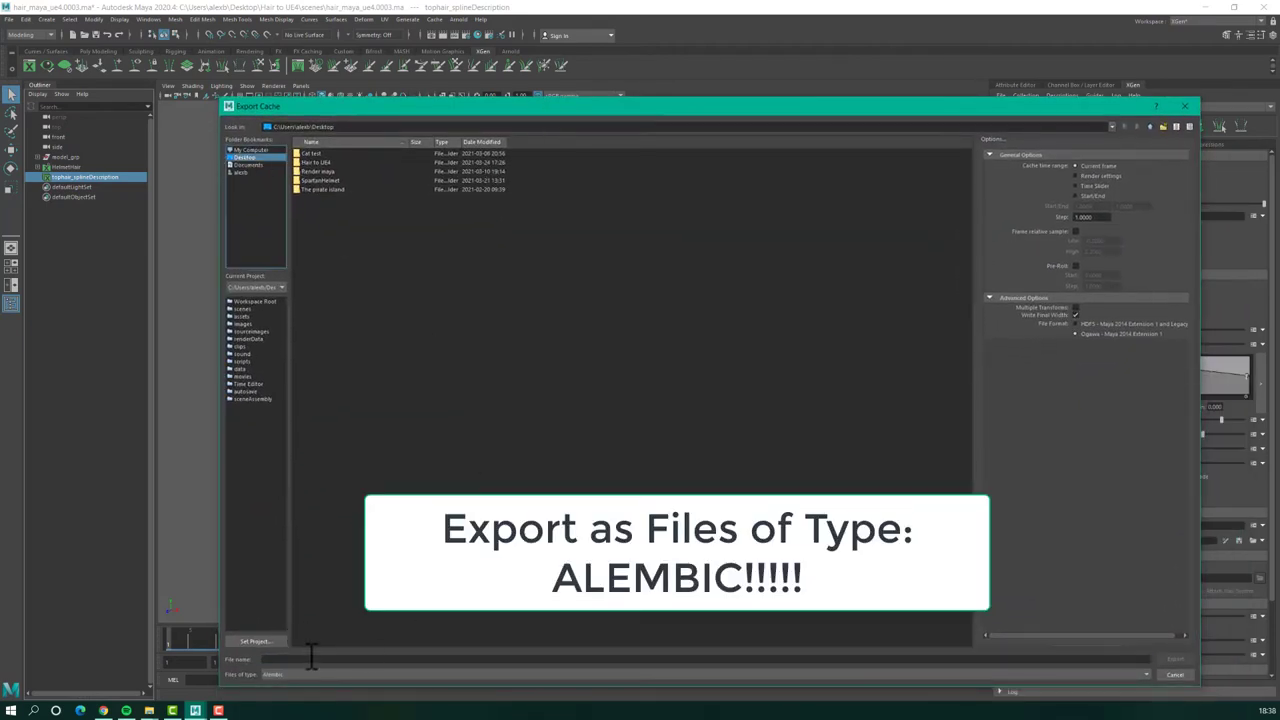
click(311, 658)
text(hair)
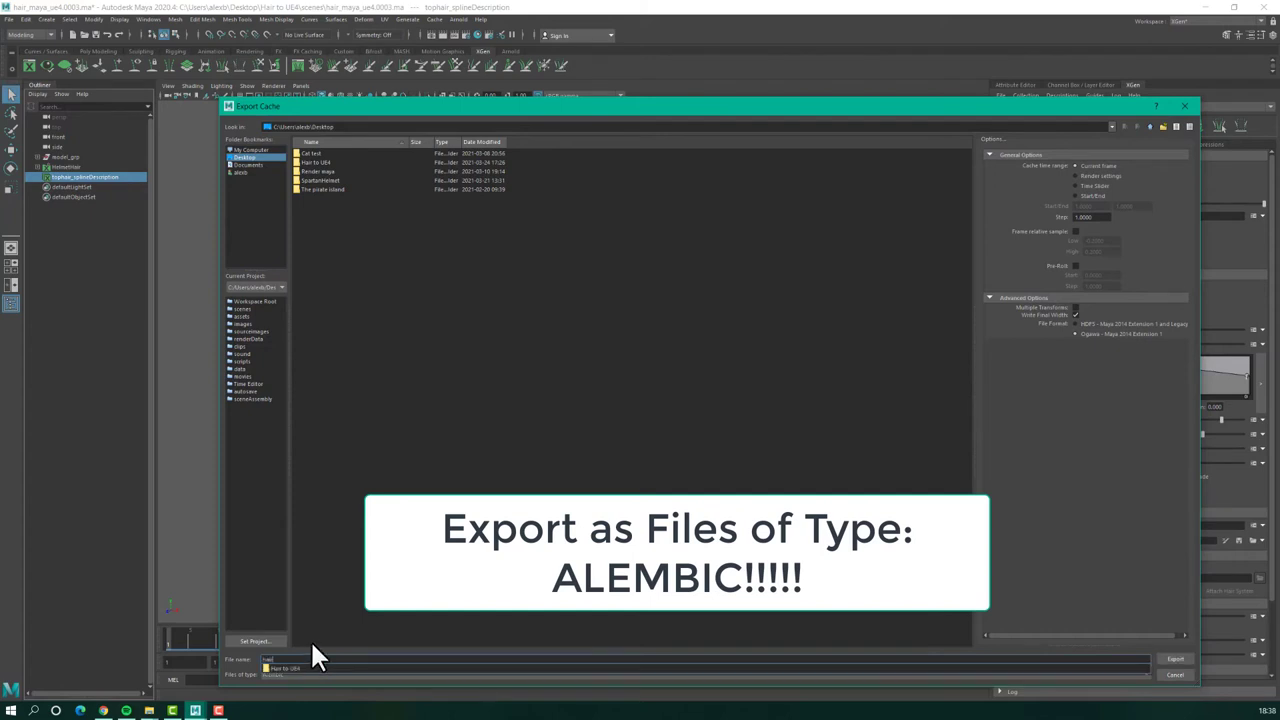
click(1174, 658)
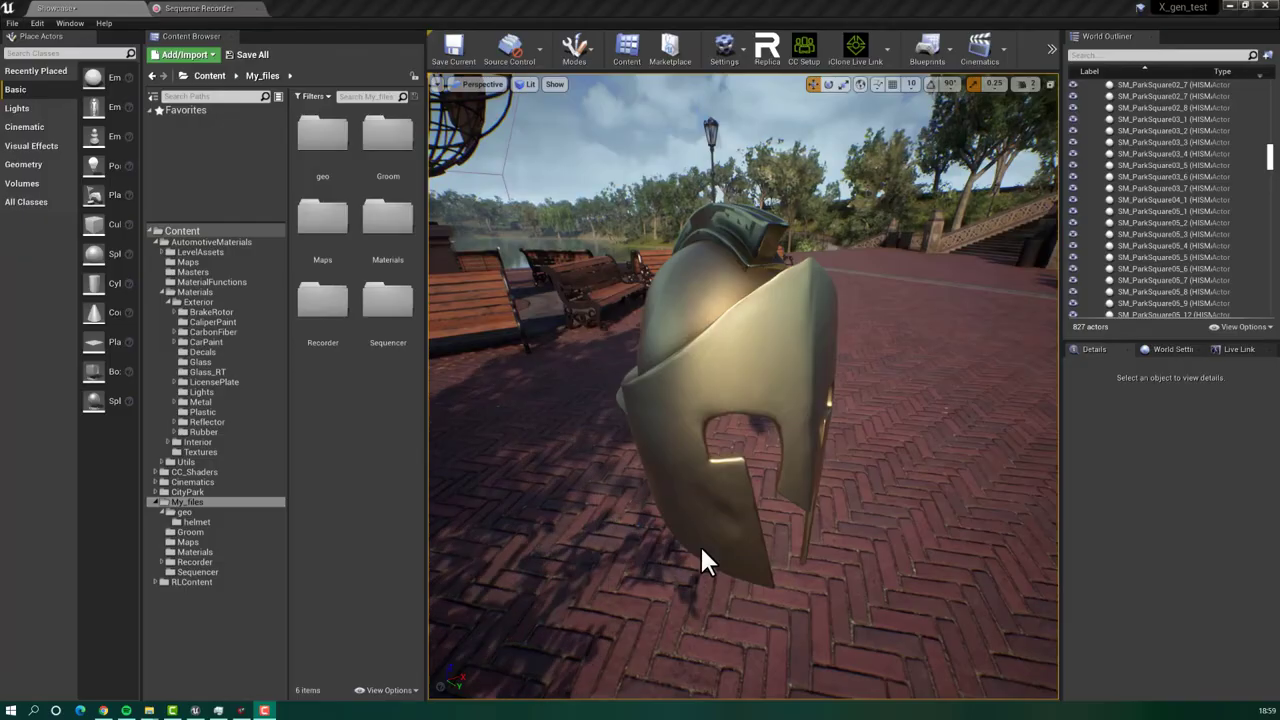
- Orbit and zoom out around the gold helmet in the X_gen_test level
alt+drag(700, 552, 1010, 542)
scroll(729, 517, down, 3)
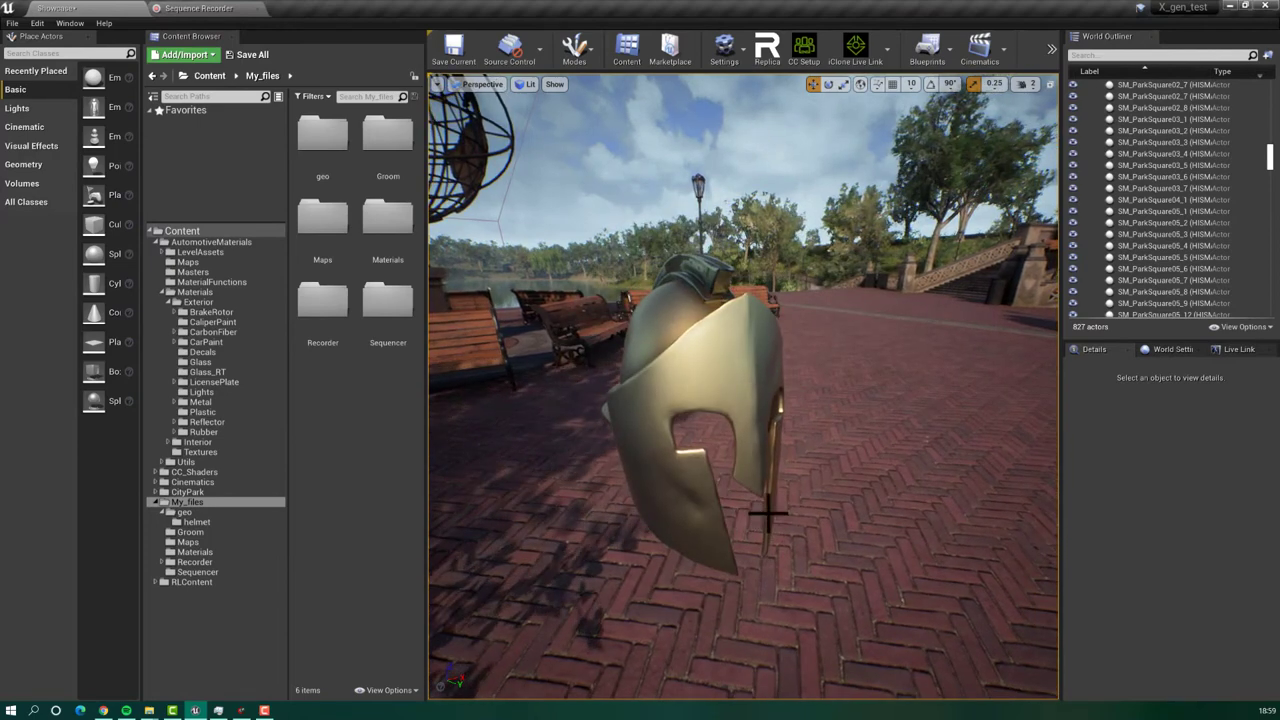
click(37, 22)
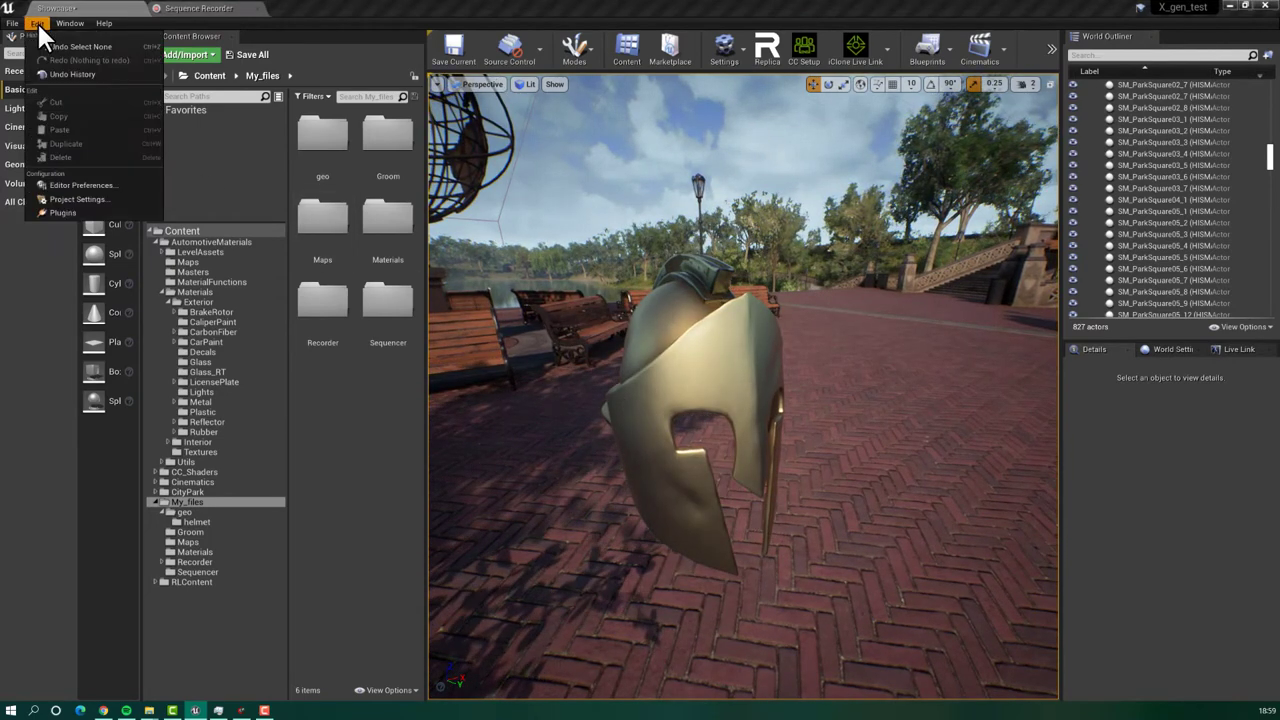
click(66, 199)
scroll(300, 339, down, 3)
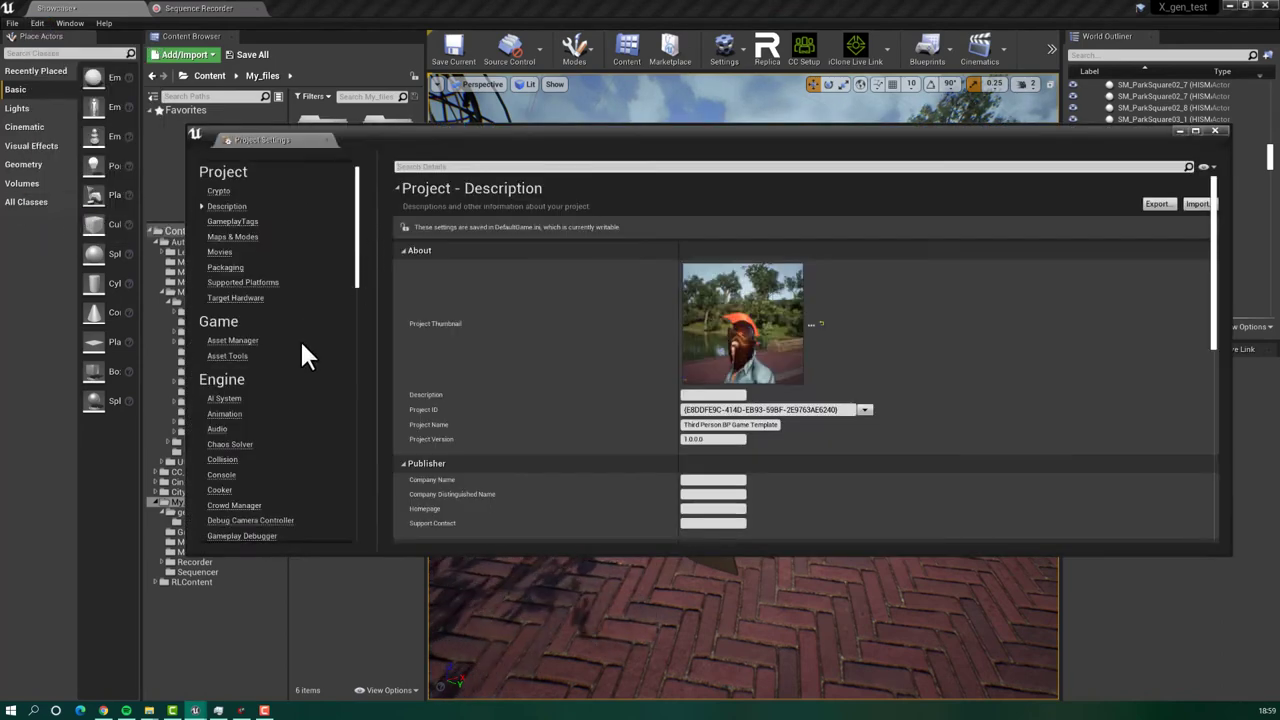
scroll(230, 380, down, 5)
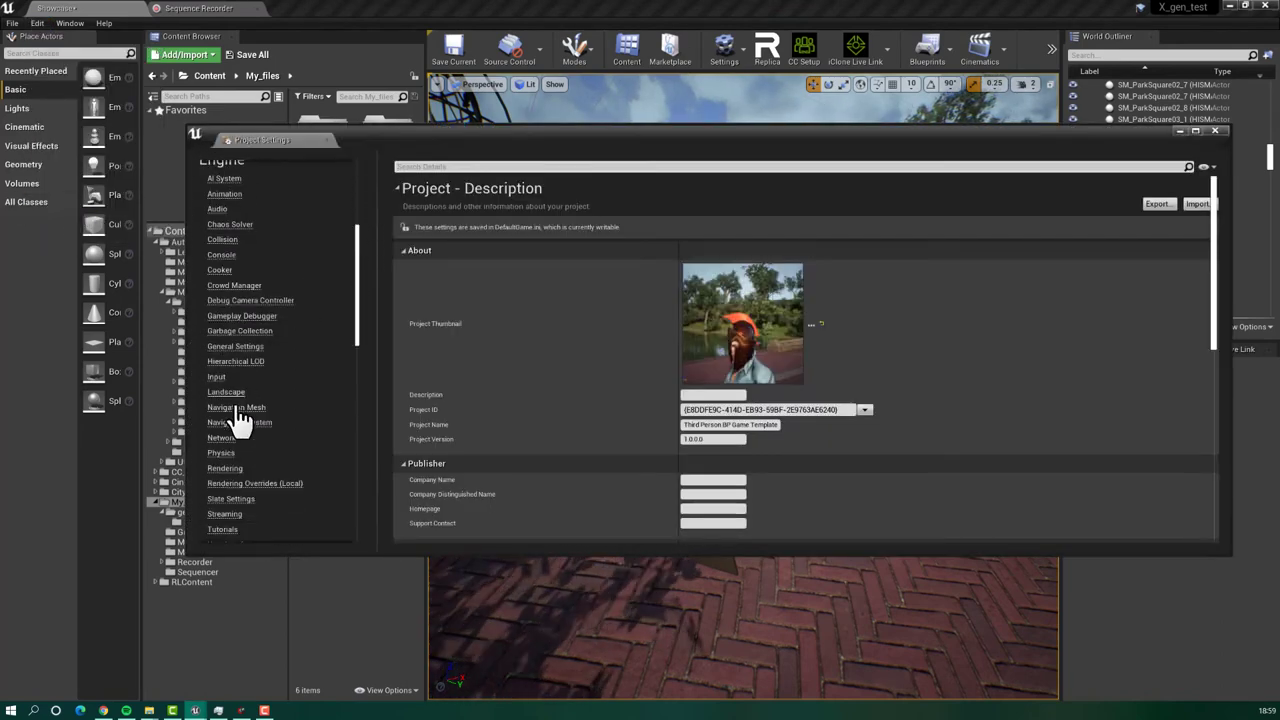
click(226, 431)
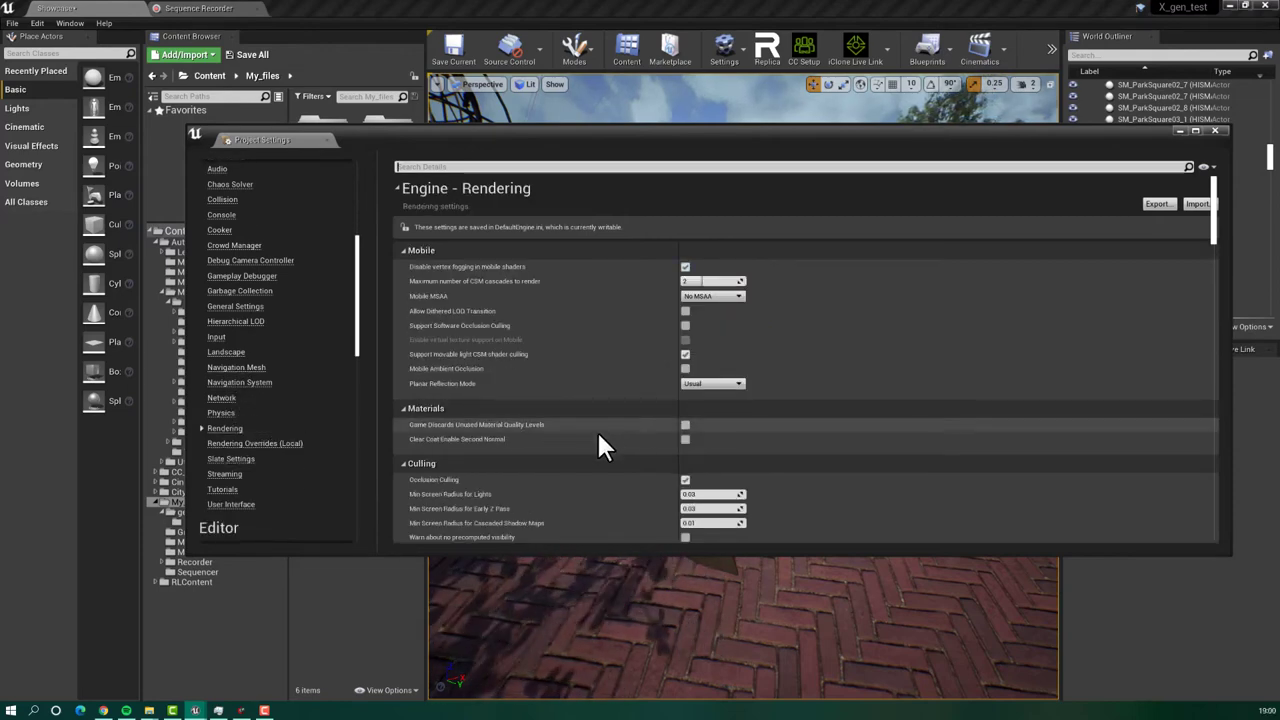
scroll(596, 429, down, 5)
scroll(597, 441, down, 5)
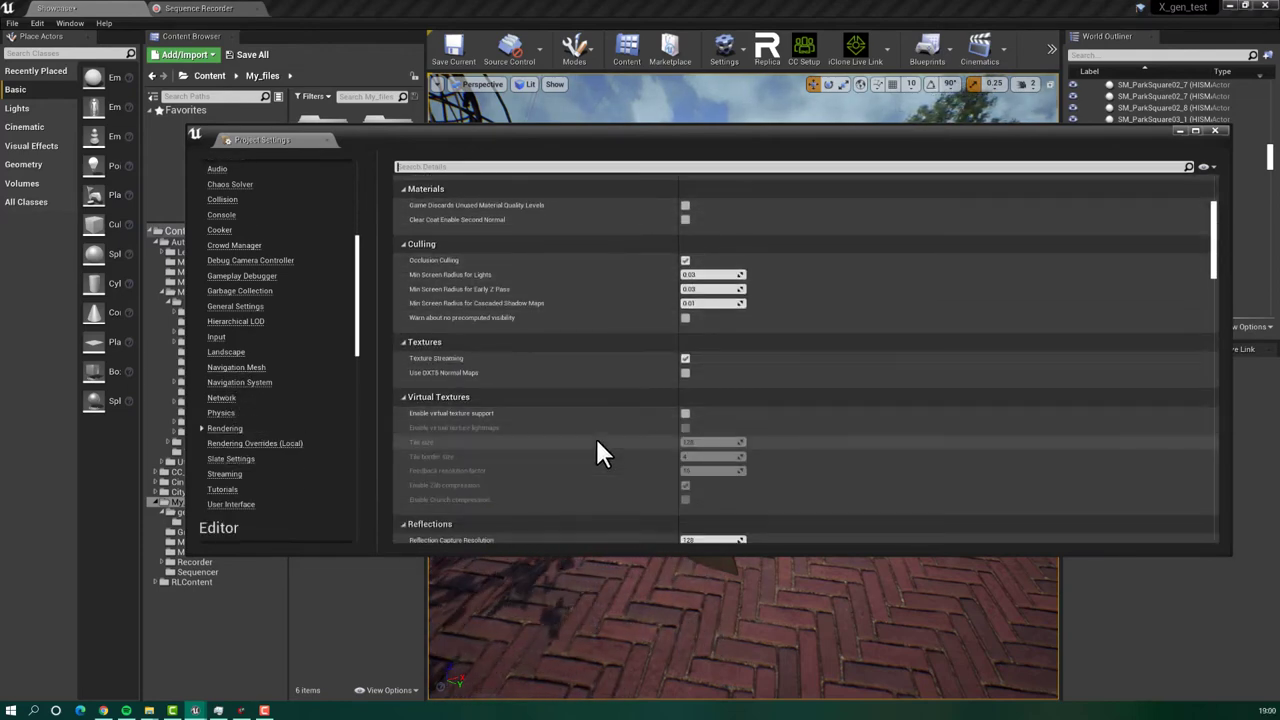
scroll(597, 441, down, 7)
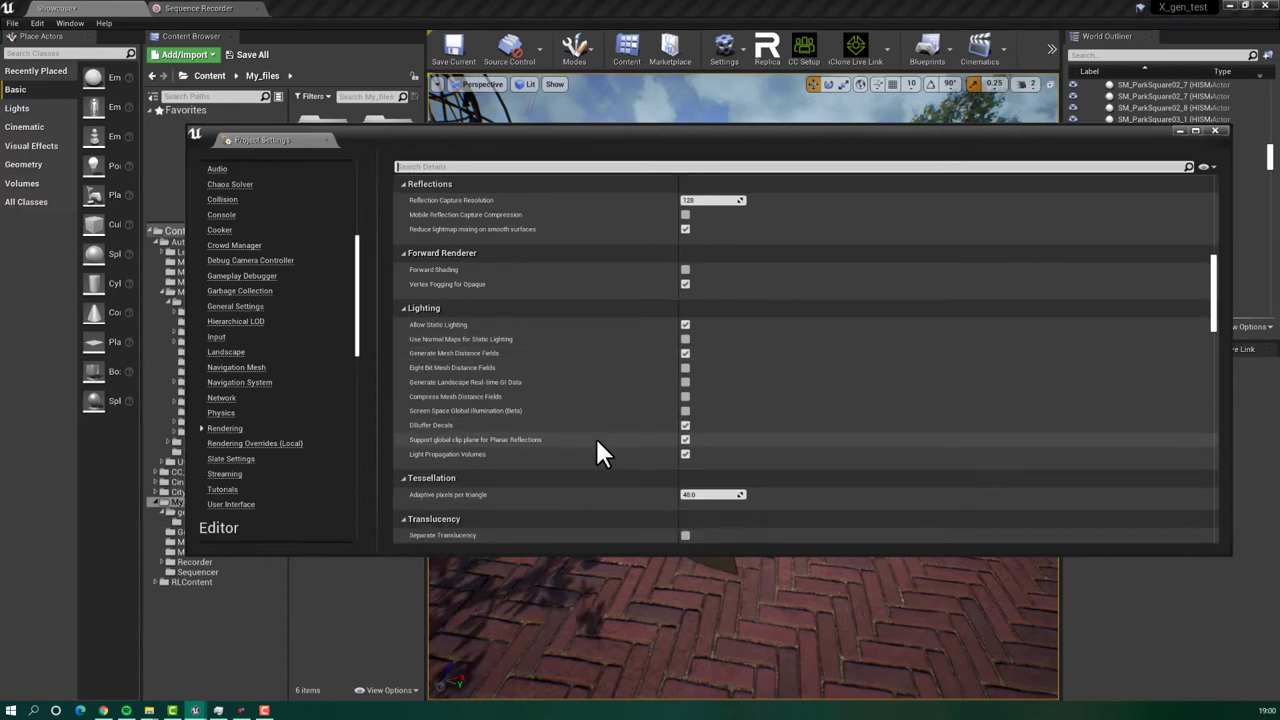
scroll(597, 441, down, 12)
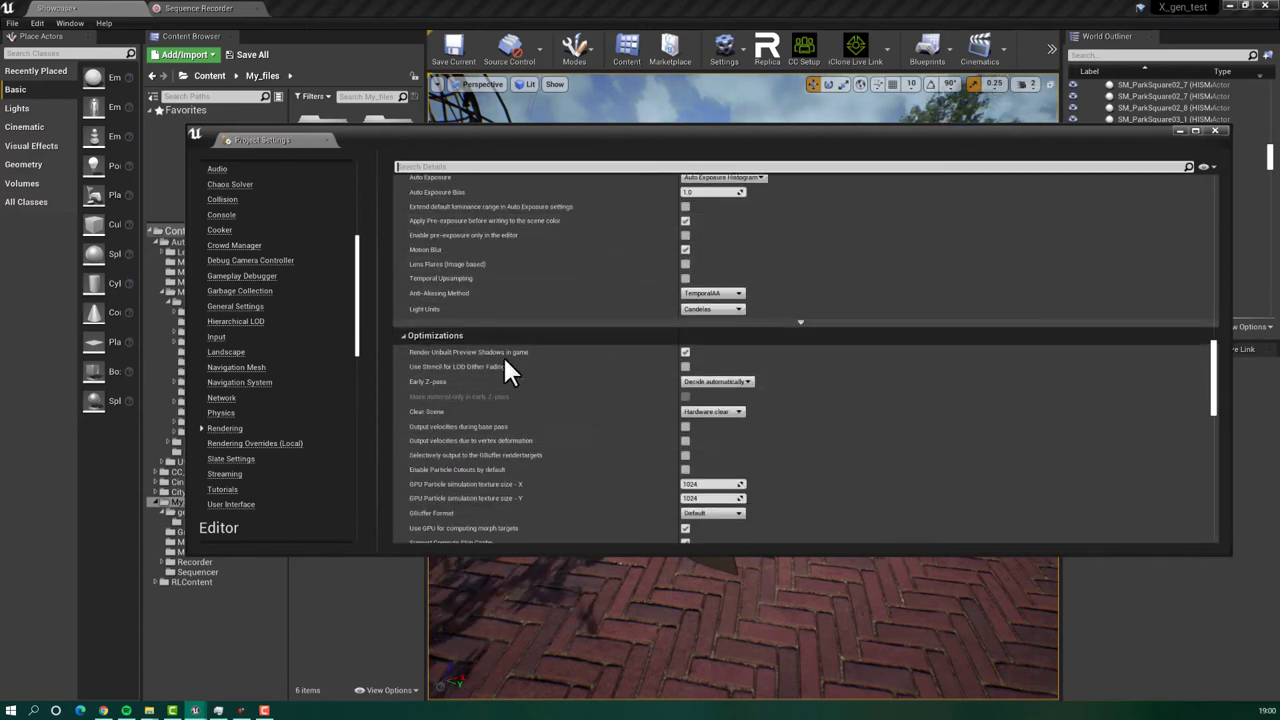
scroll(505, 392, down, 2)
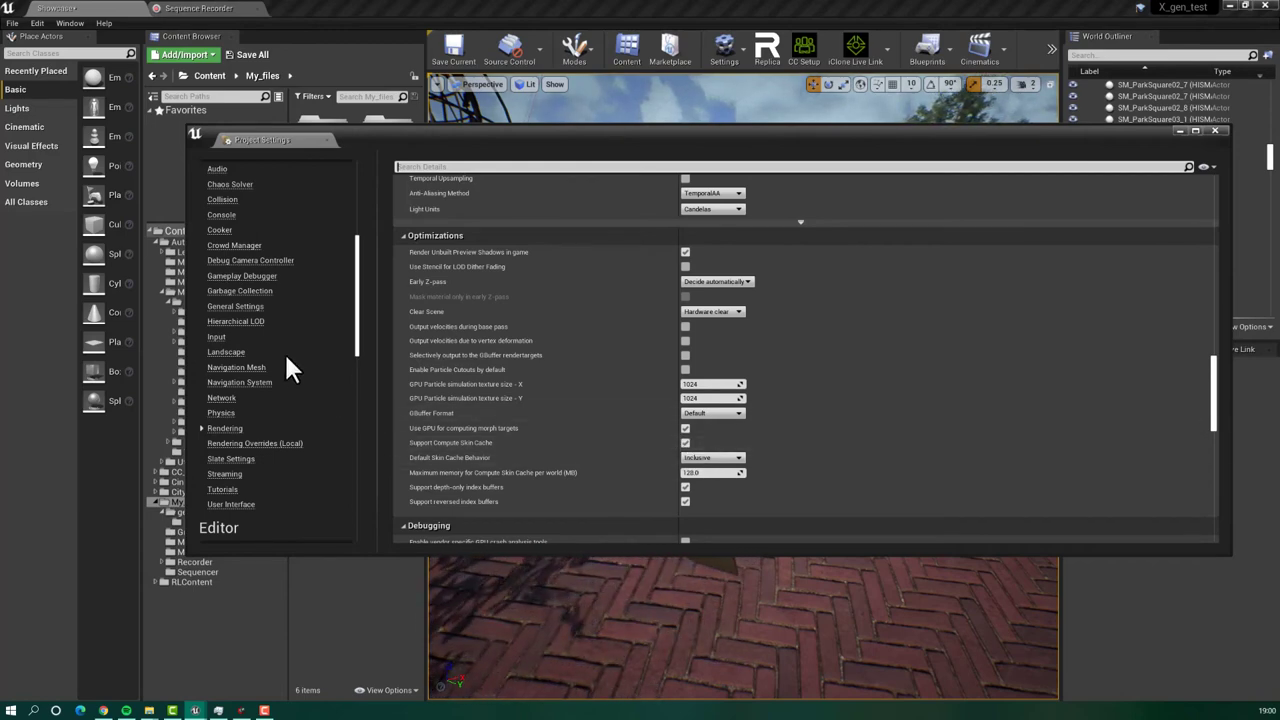
scroll(265, 355, up, 2)
click(224, 254)
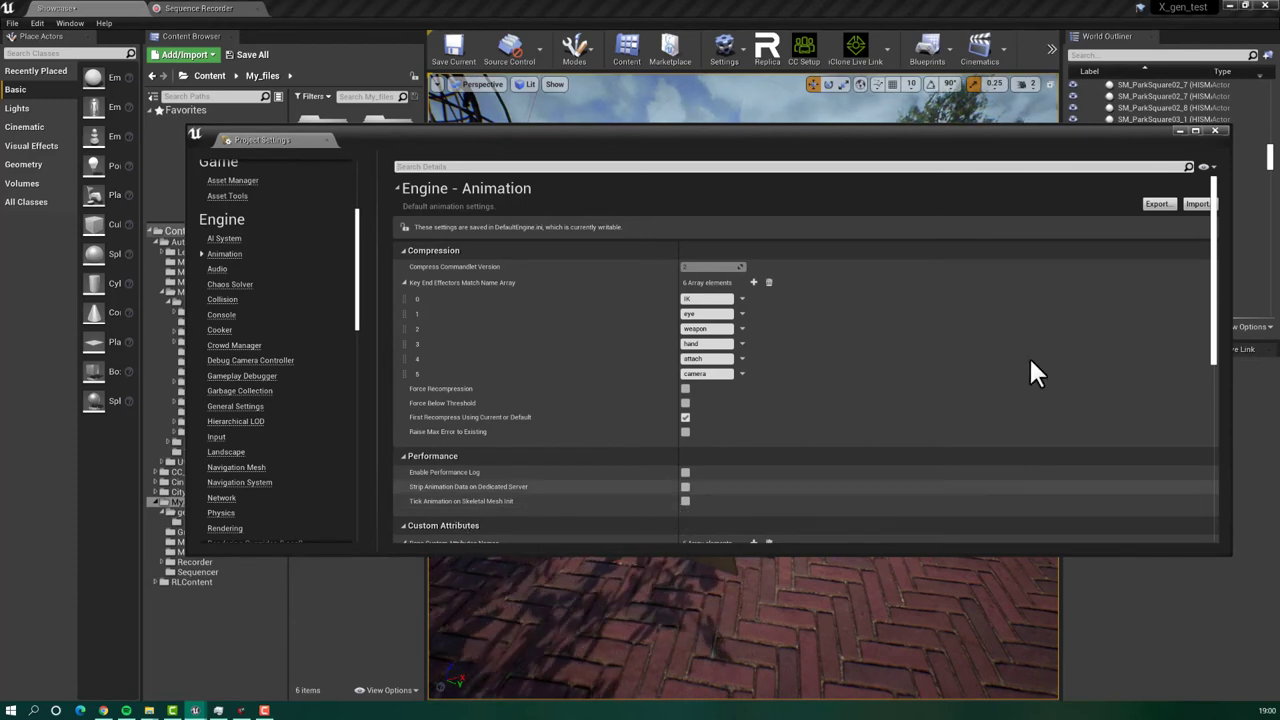
- Close Project Settings and filter the Plugins browser for 'groom'
click(1218, 131)
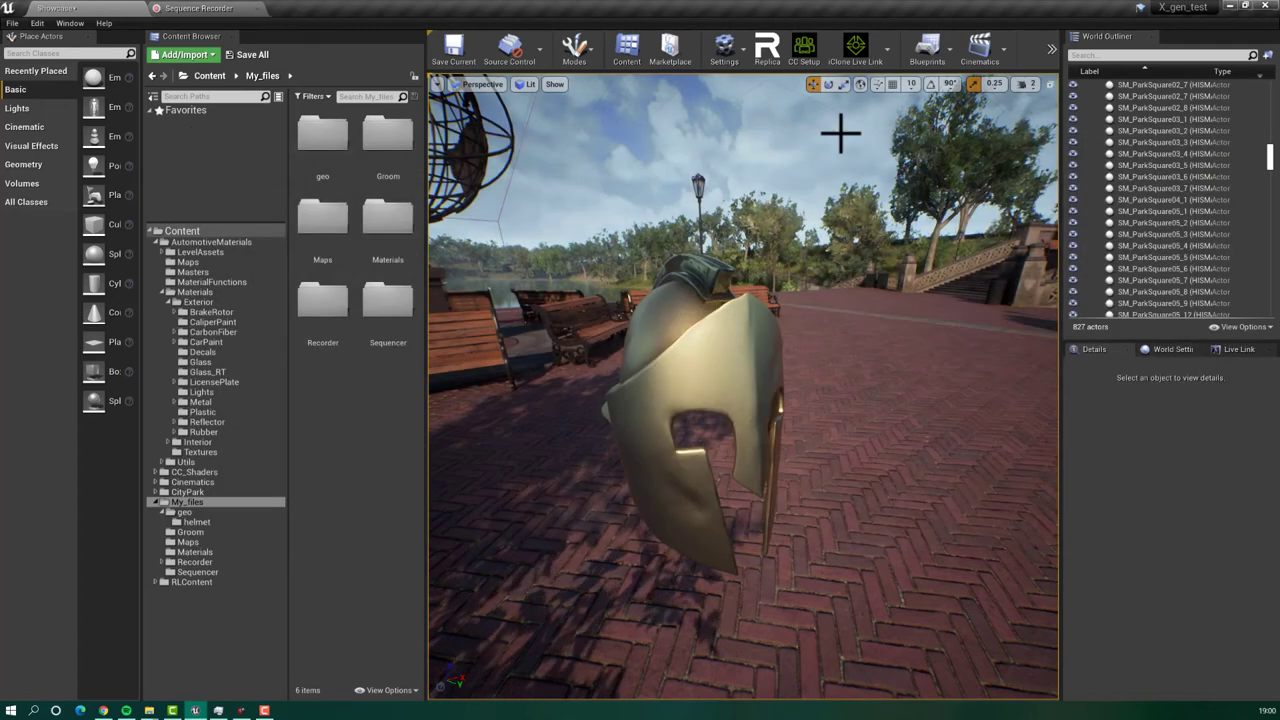
click(35, 23)
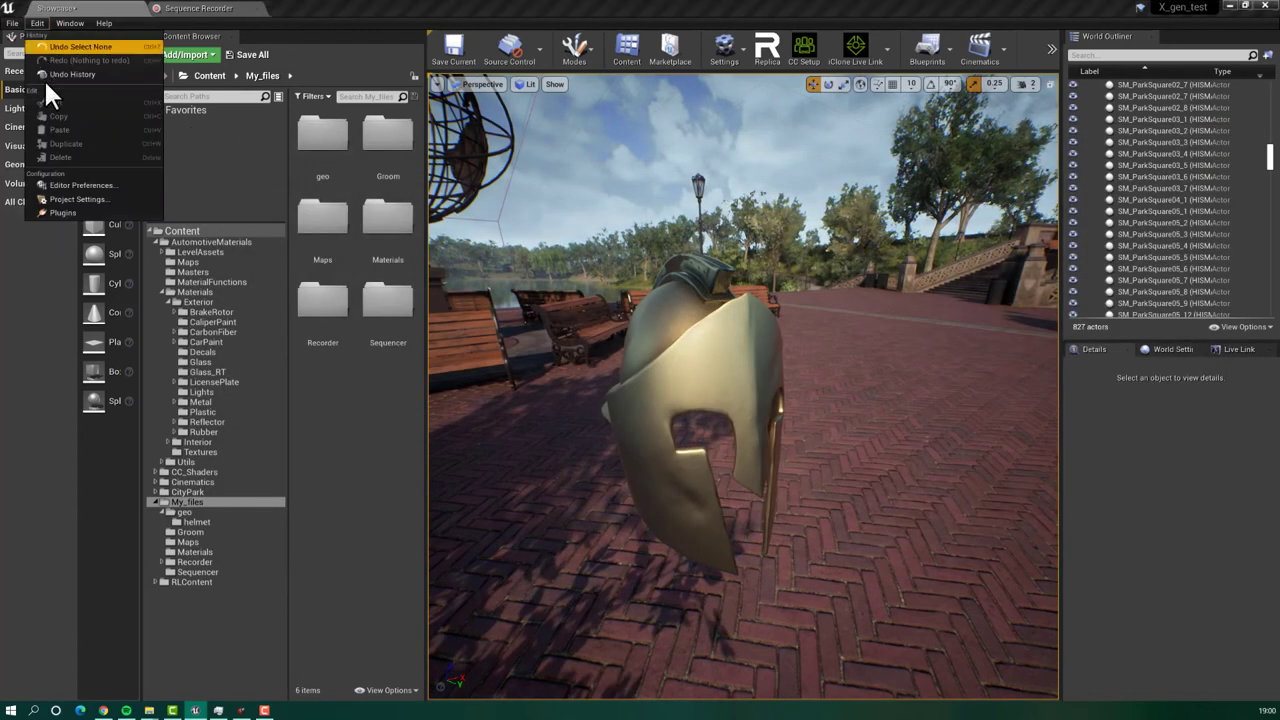
click(63, 214)
click(840, 158)
text(groom)
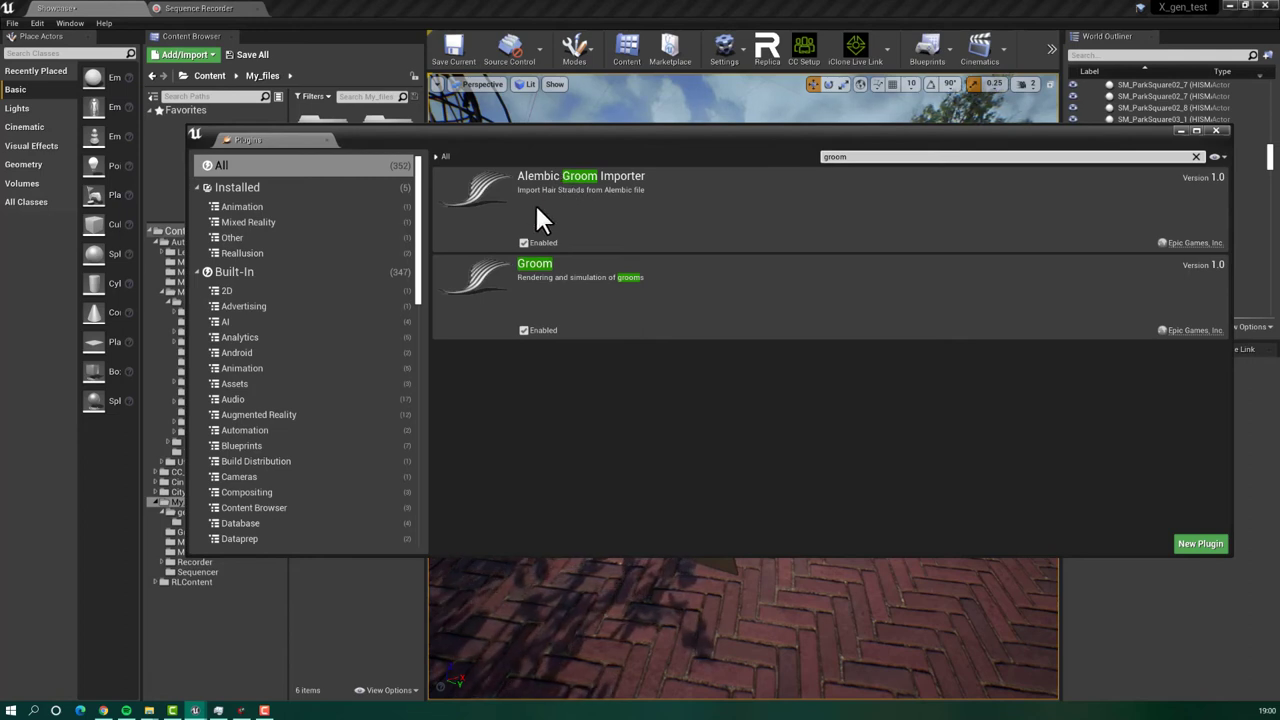
- Enable the Groom plugin while keeping Alembic Groom Importer enabled
click(524, 330)
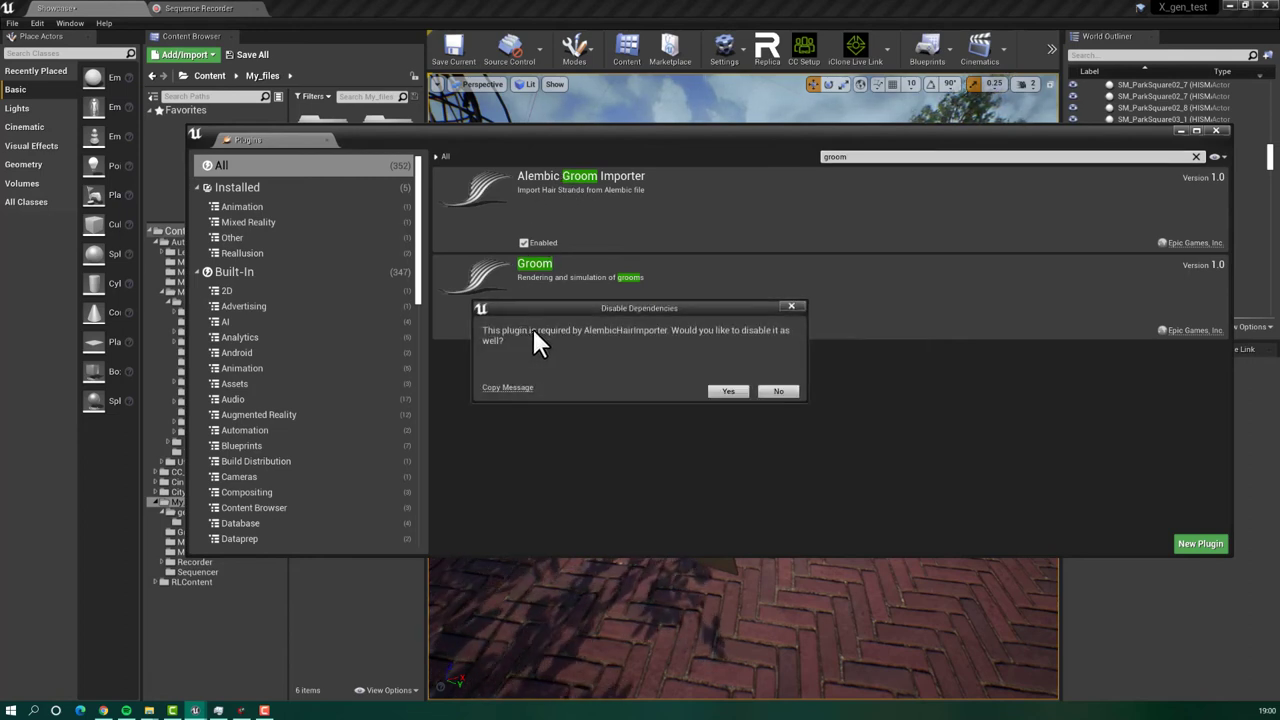
click(777, 392)
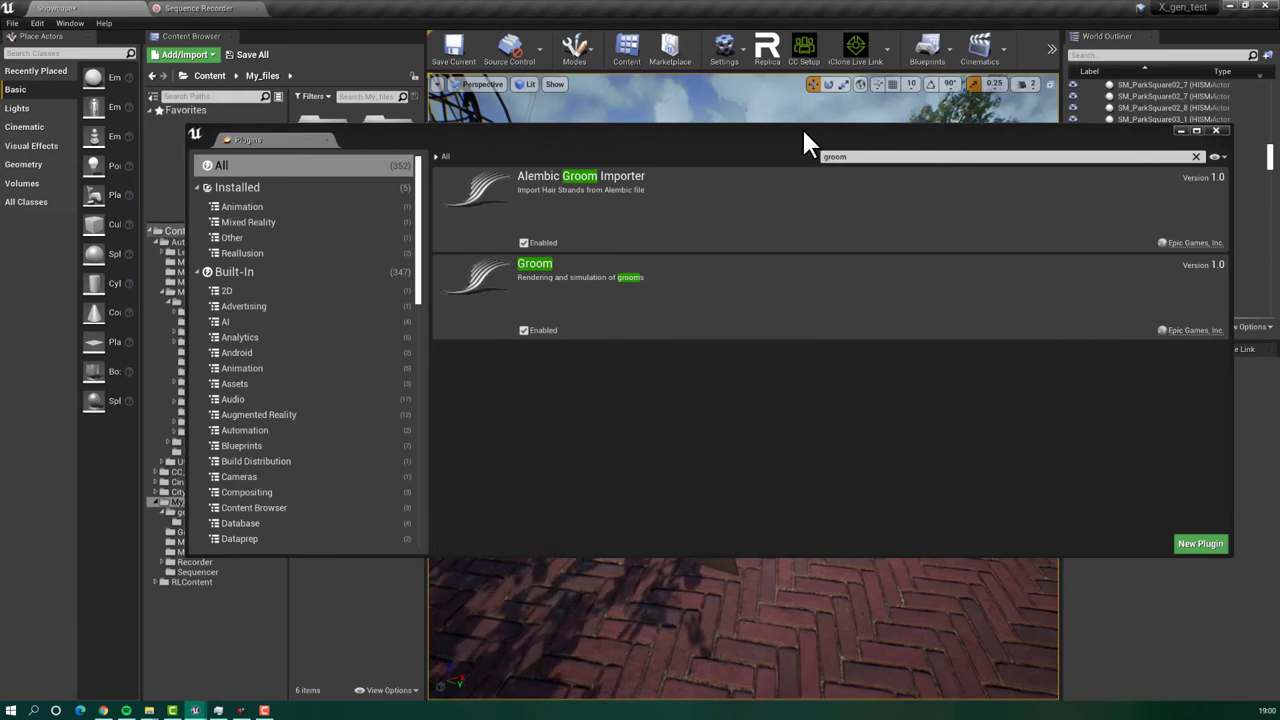
drag(803, 129, 782, 143)
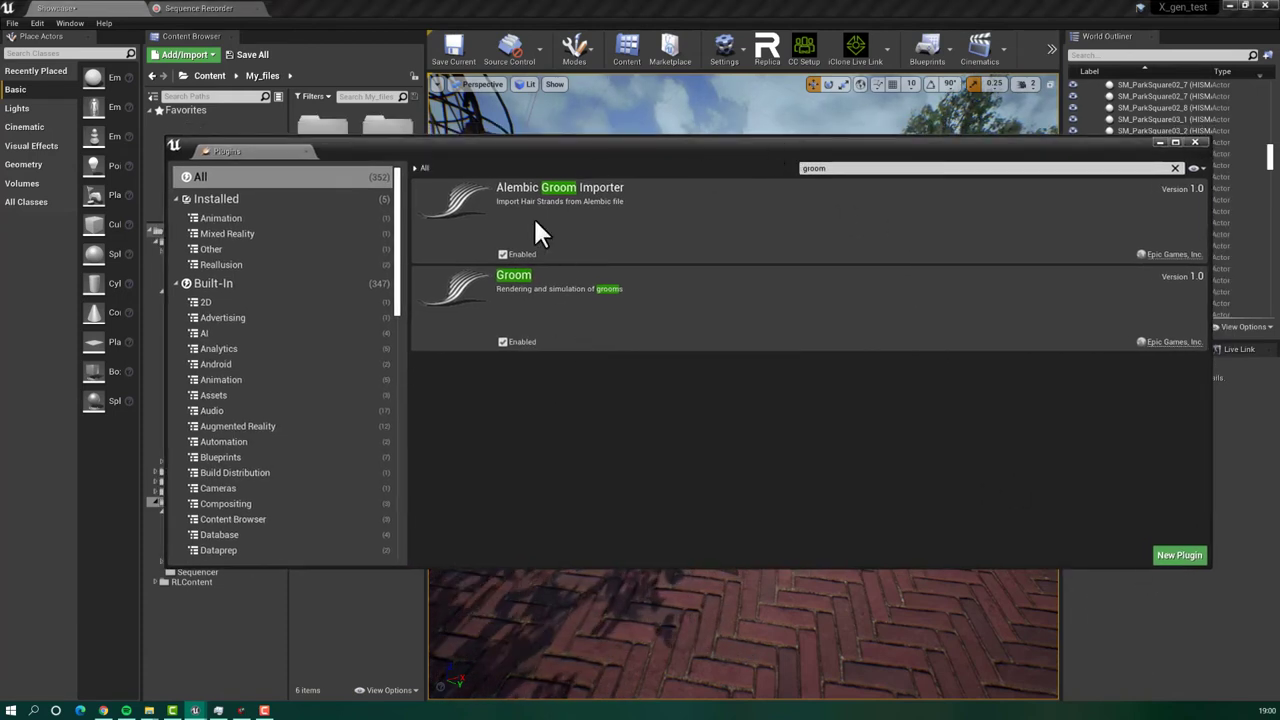
- Import hair.abc from the desktop into My_files as the hair groom asset
click(1199, 140)
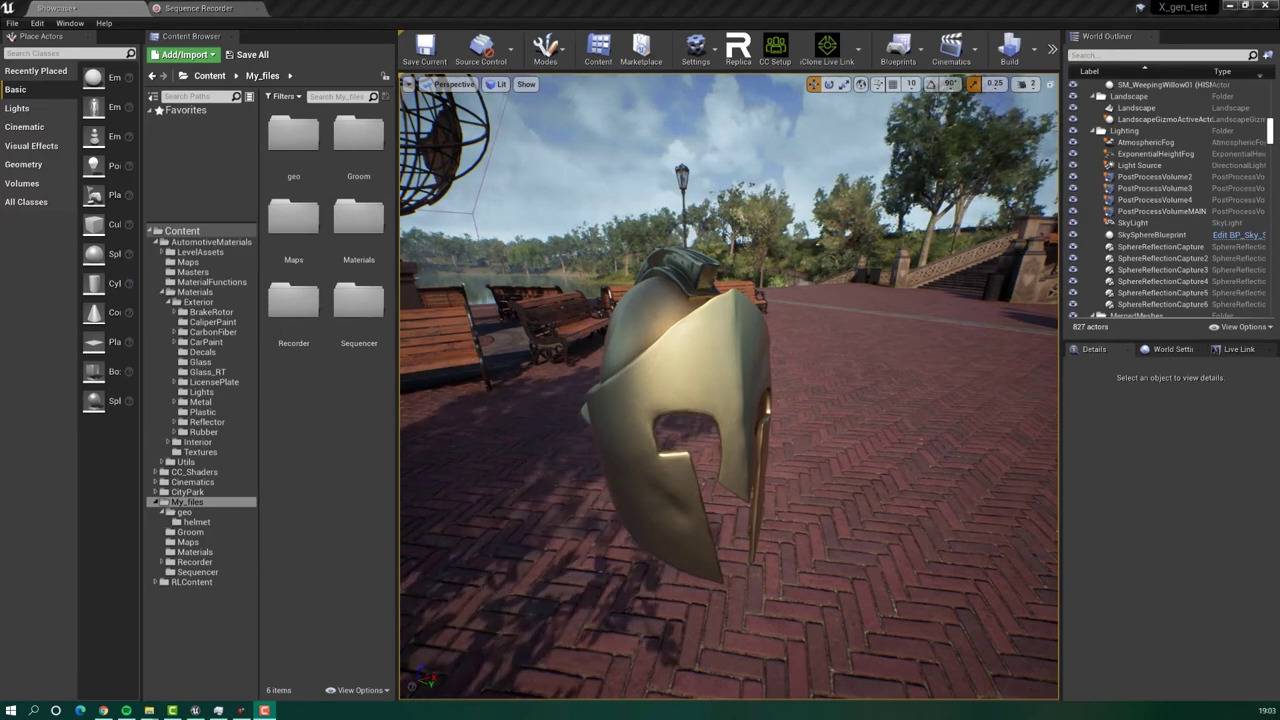
key(super+d)
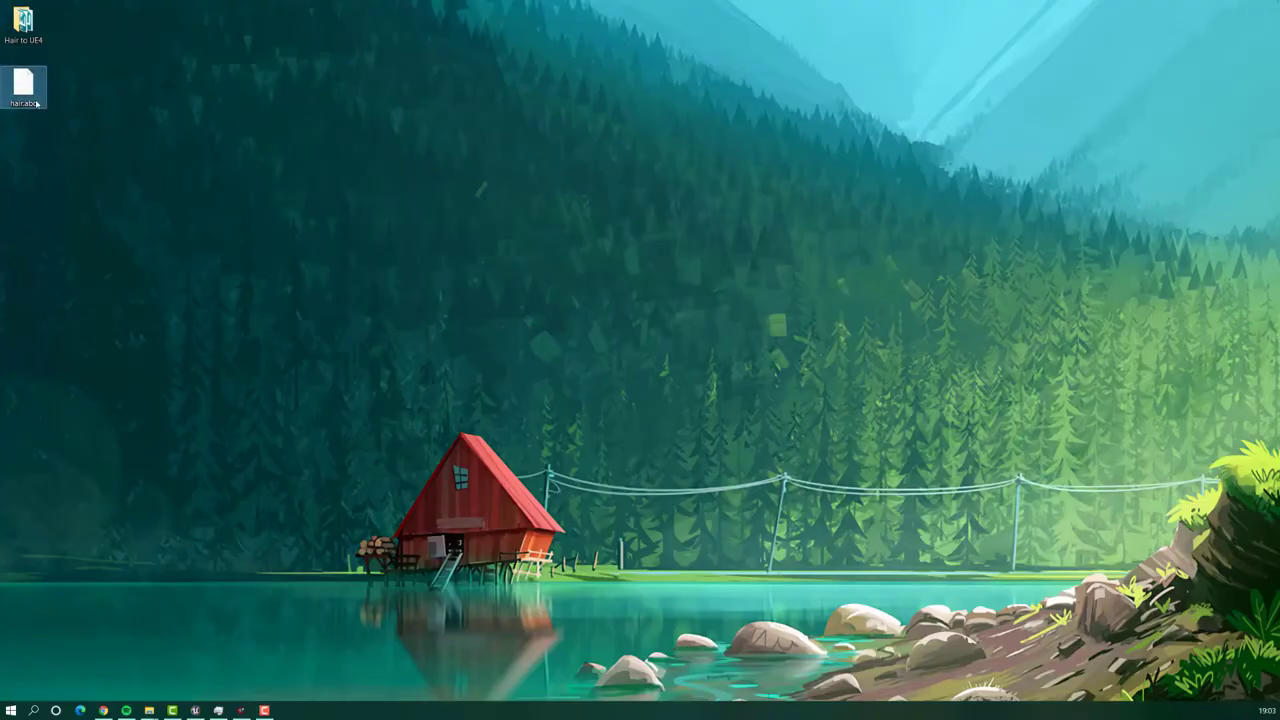
click(196, 710)
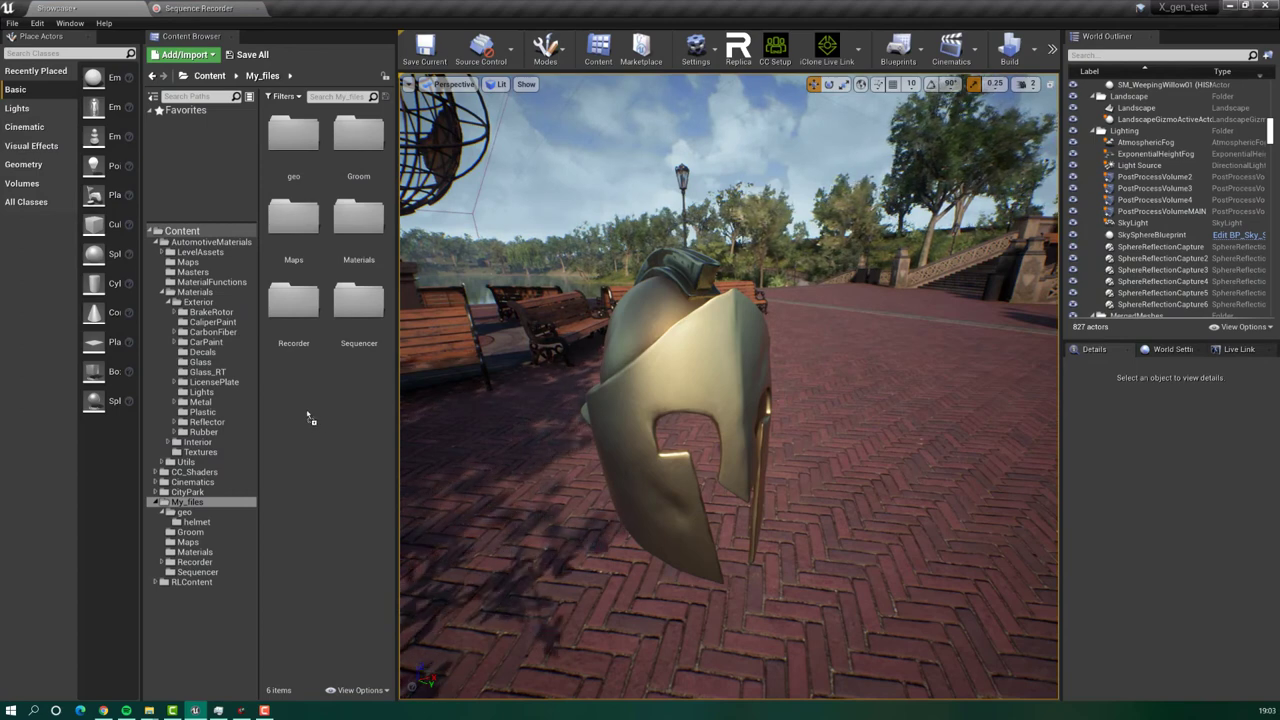
drag(309, 418, 310, 418)
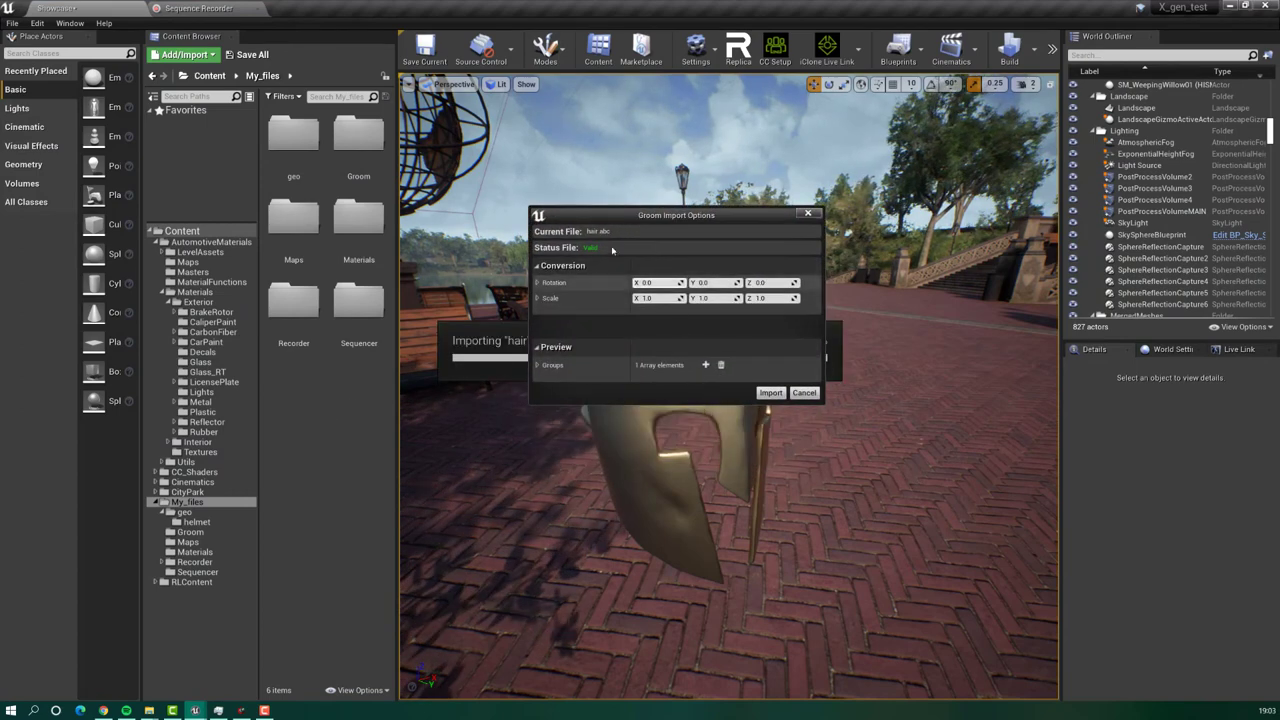
click(770, 393)
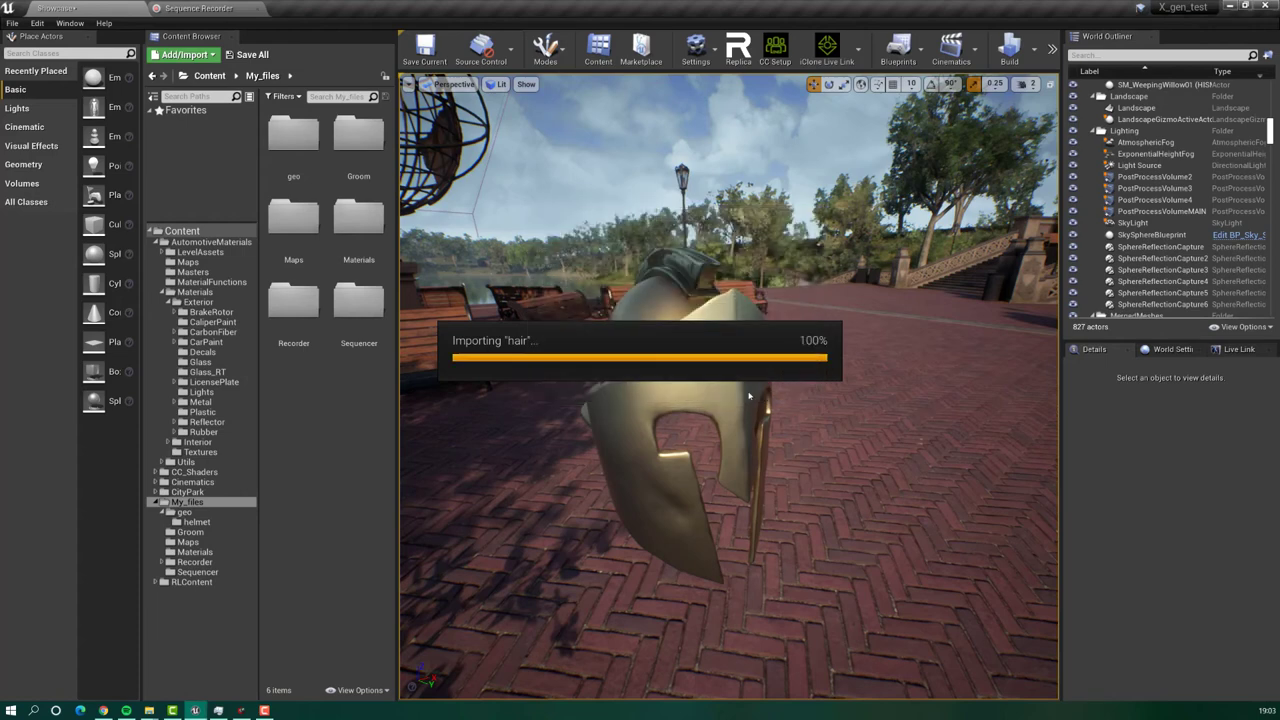
- Add a Groom component, with its default name, to helmet_test_headPiece_geo
click(378, 483)
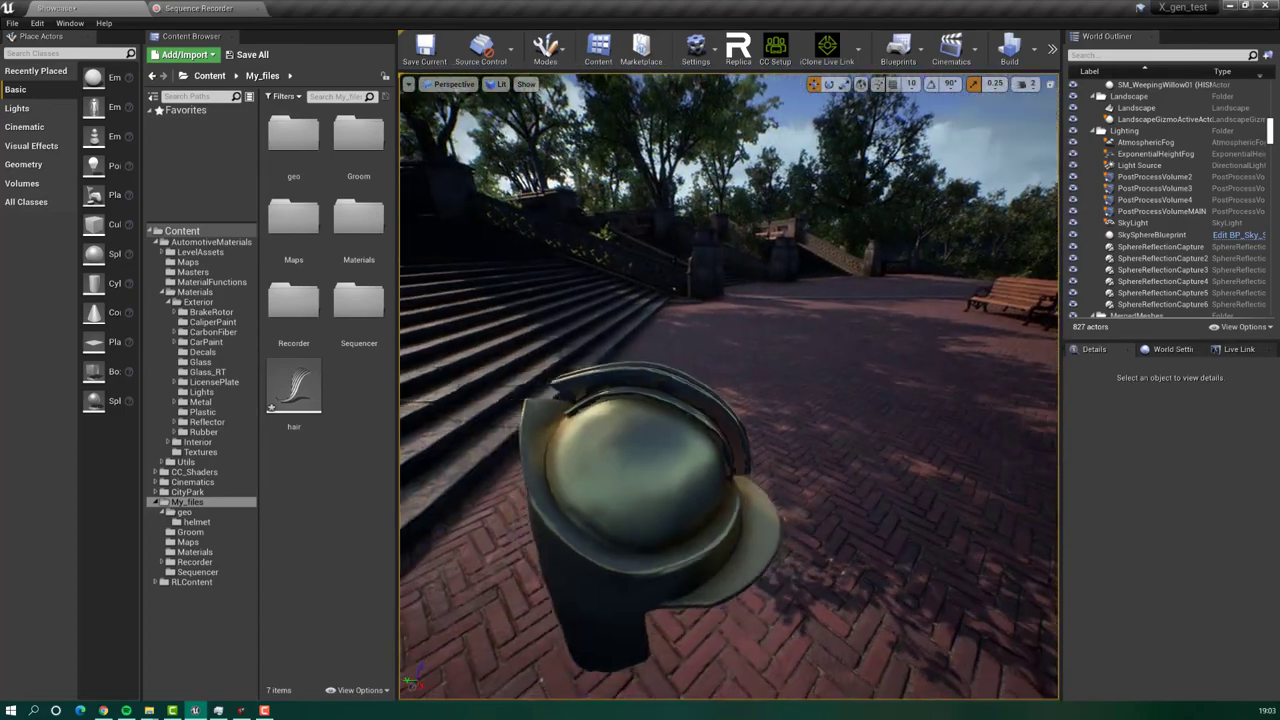
alt+drag(689, 220, 689, 220)
click(736, 385)
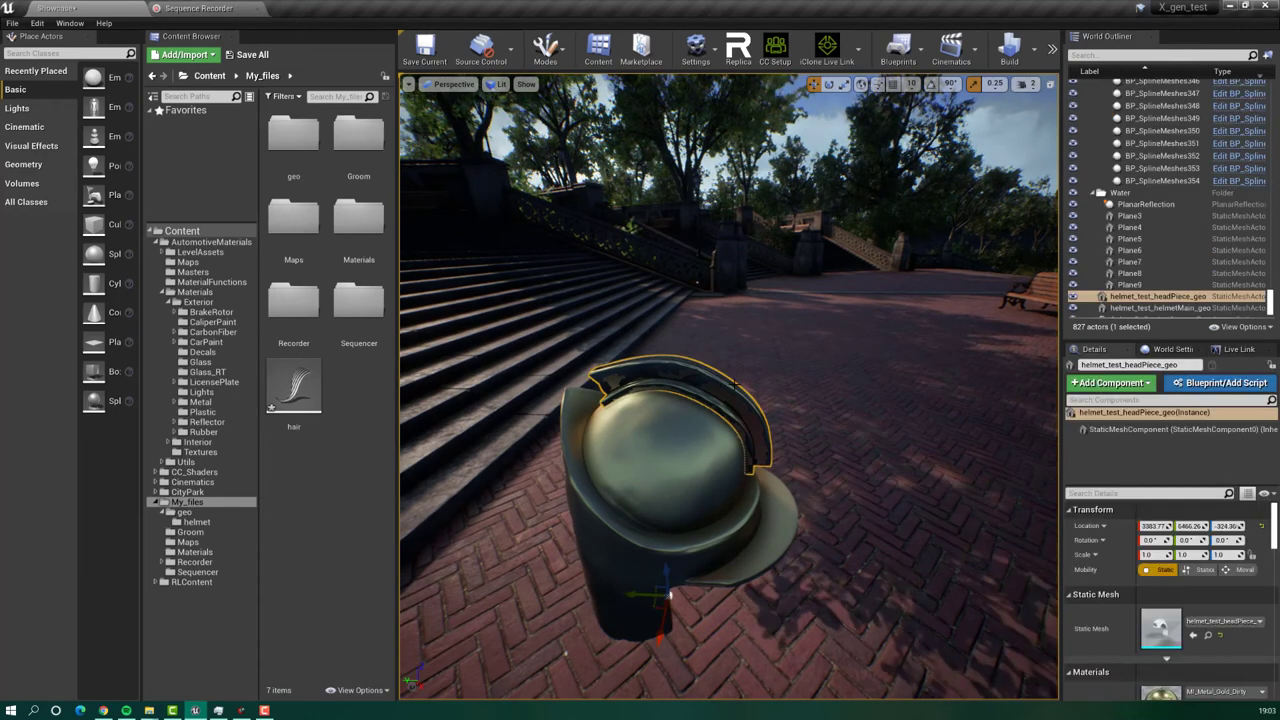
click(1110, 383)
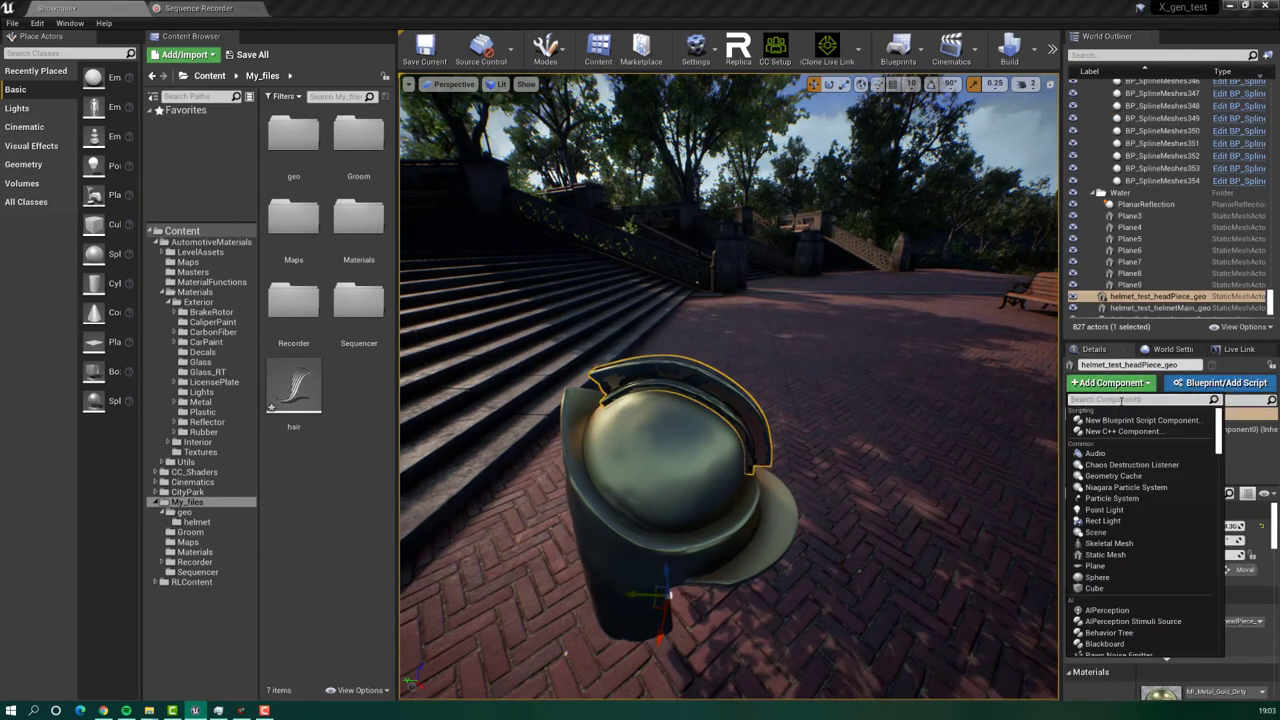
text(groo)
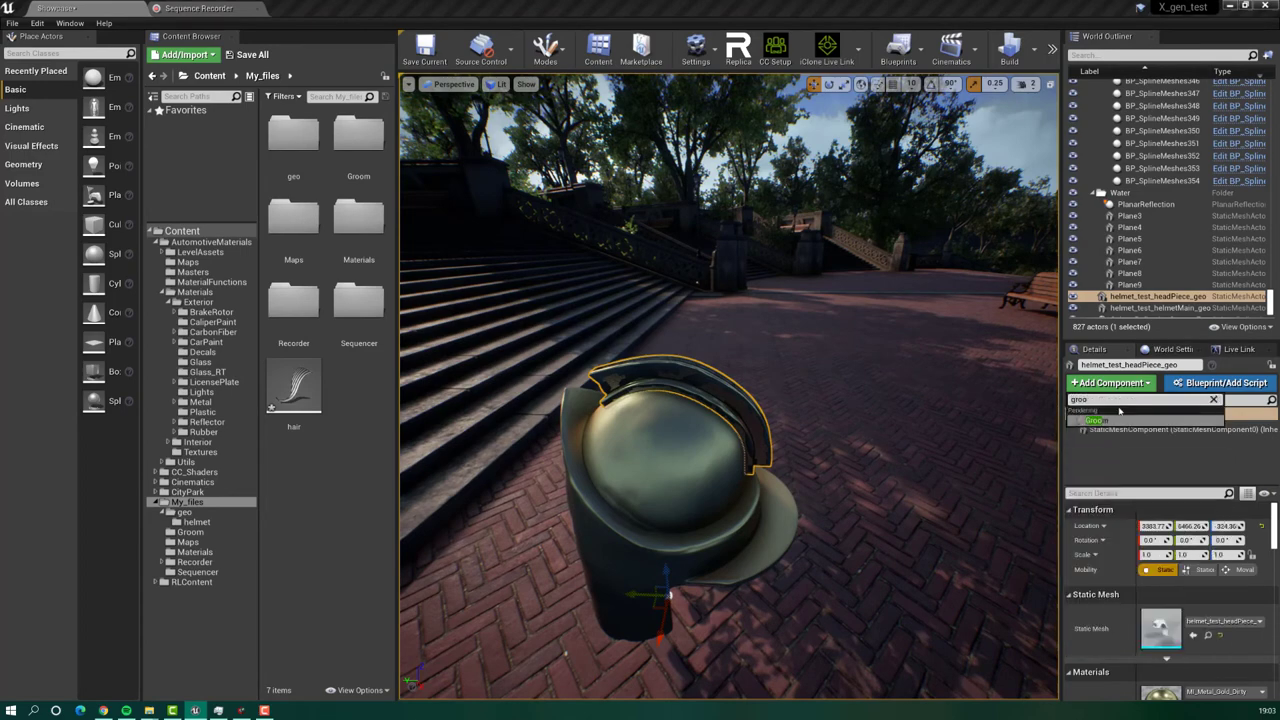
click(1115, 422)
key(Return)
scroll(1249, 601, down, 2)
scroll(1249, 601, down, 3)
scroll(1239, 586, up, 2)
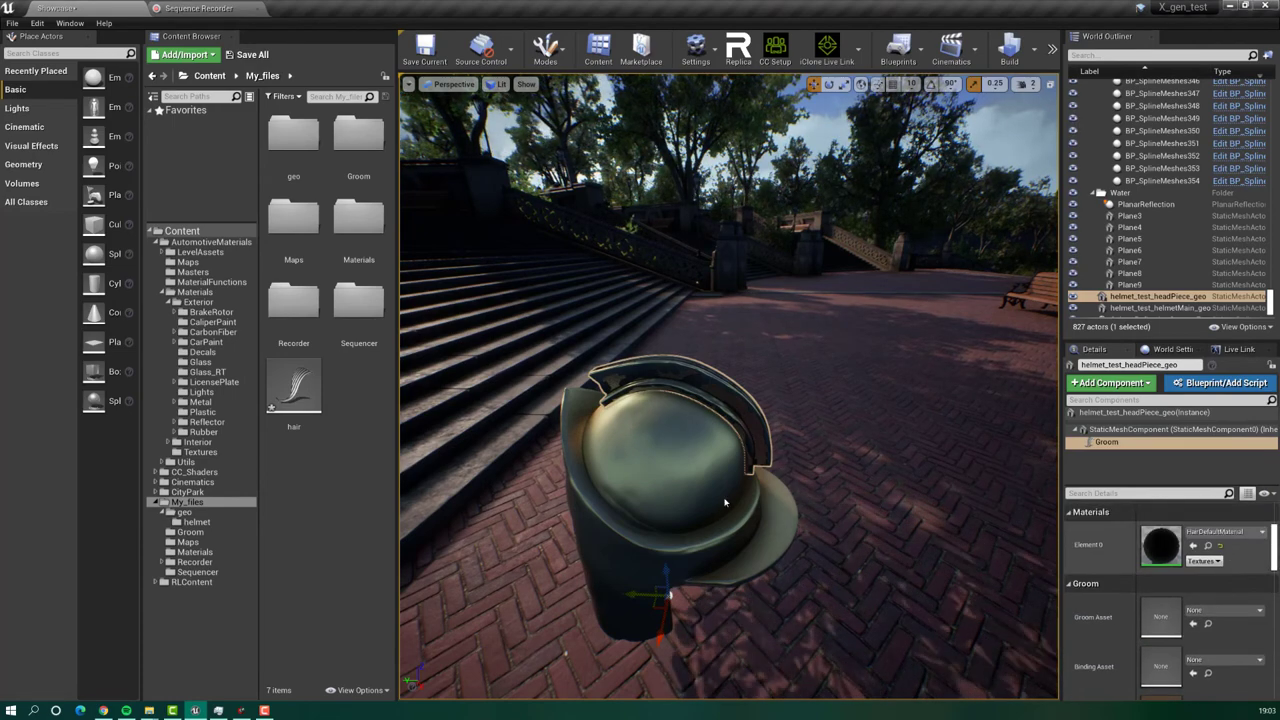
- Assign the hair groom asset to the head piece's Groom Asset slot
drag(296, 395, 911, 525)
drag(1042, 596, 1222, 628)
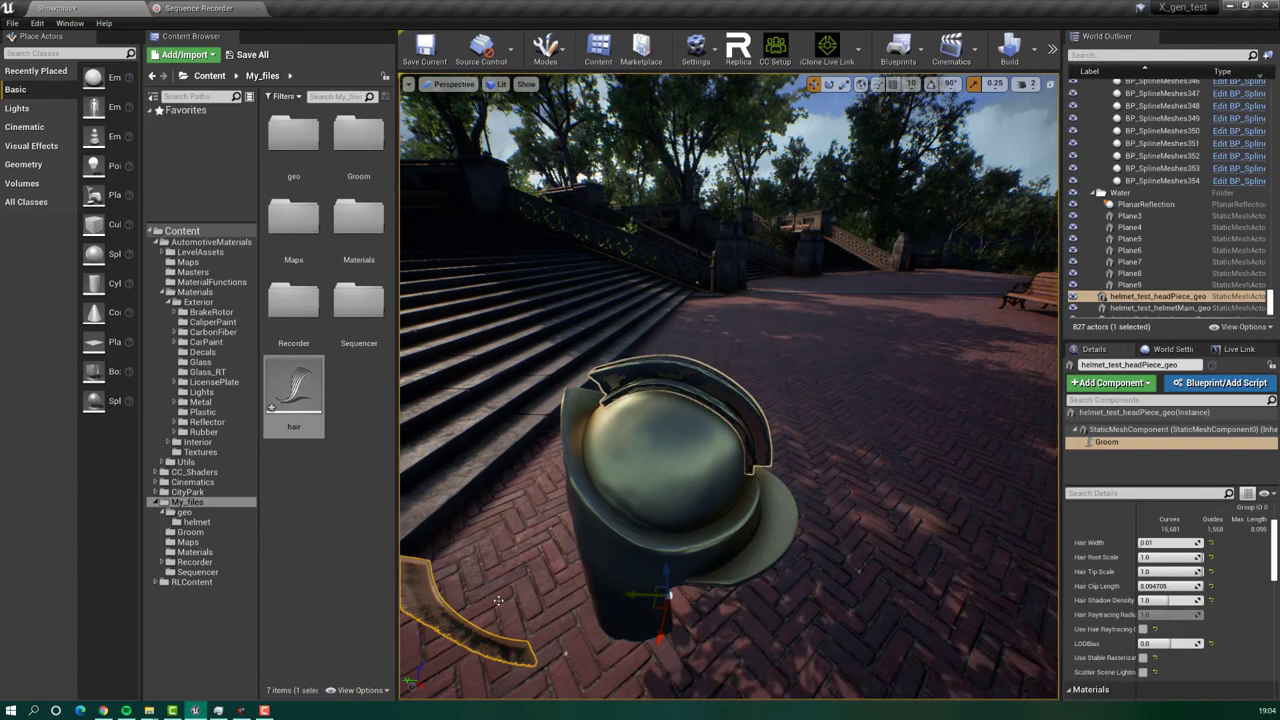
scroll(566, 598, down, 5)
scroll(549, 578, up, 5)
scroll(566, 600, down, 5)
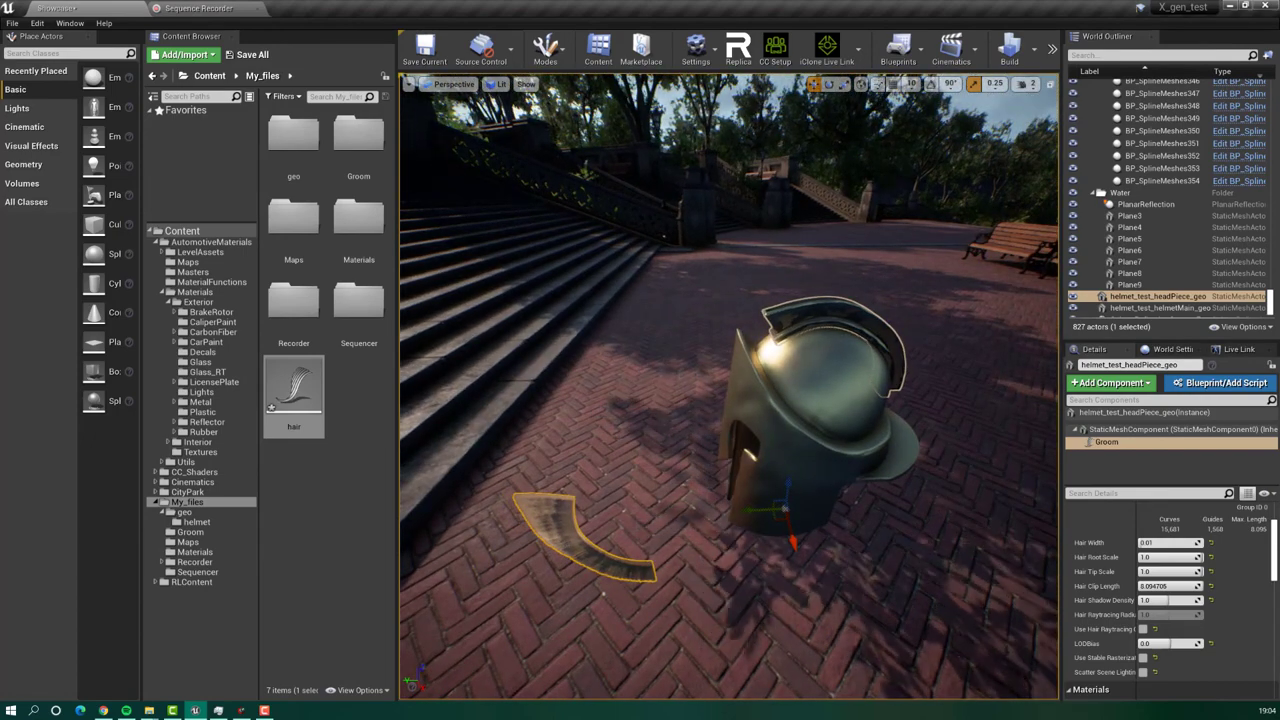
scroll(1155, 507, up, 2)
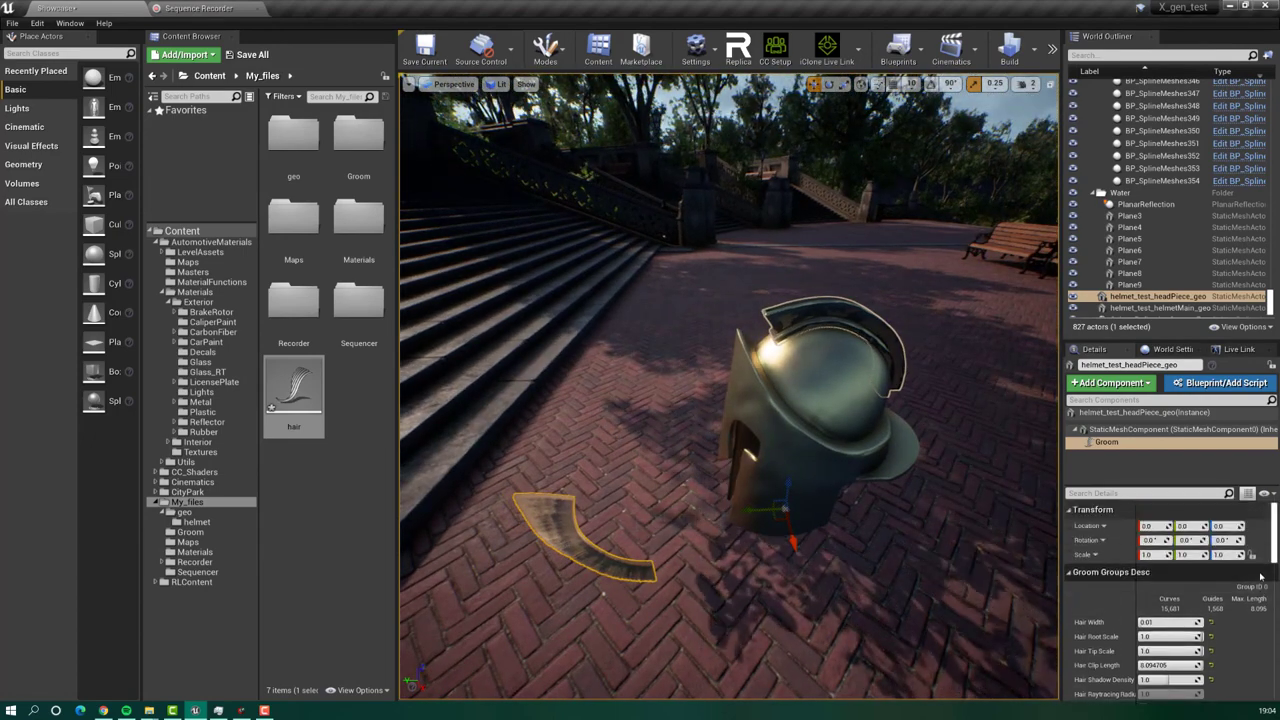
- Rotate the Groom component to X 270 and Z 180 so the hair sits as a crest
click(1222, 540)
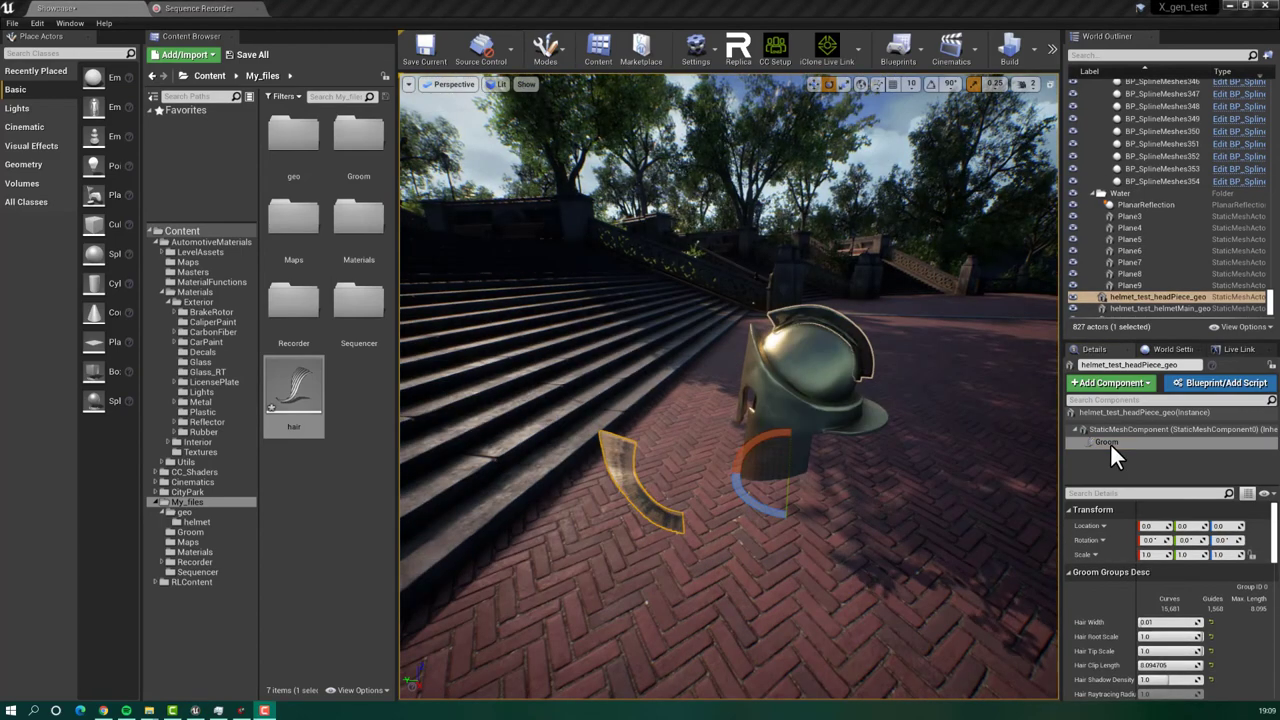
click(1110, 442)
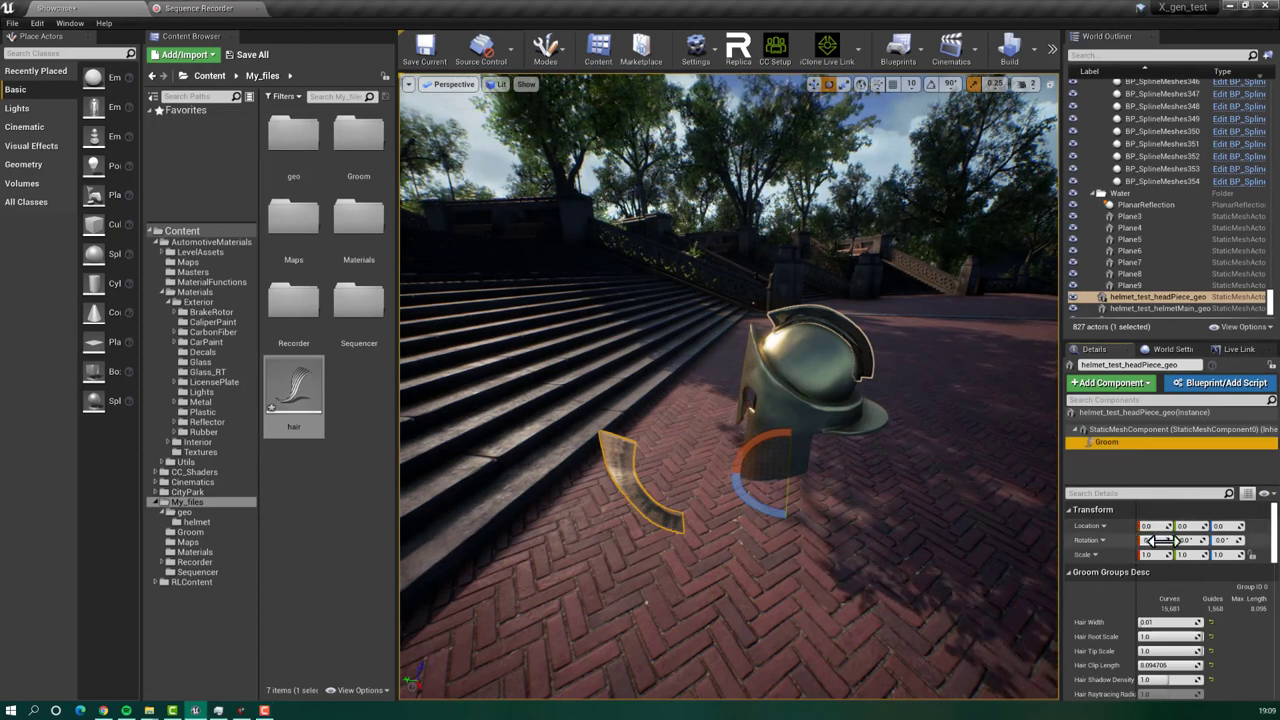
click(1152, 540)
text(270)
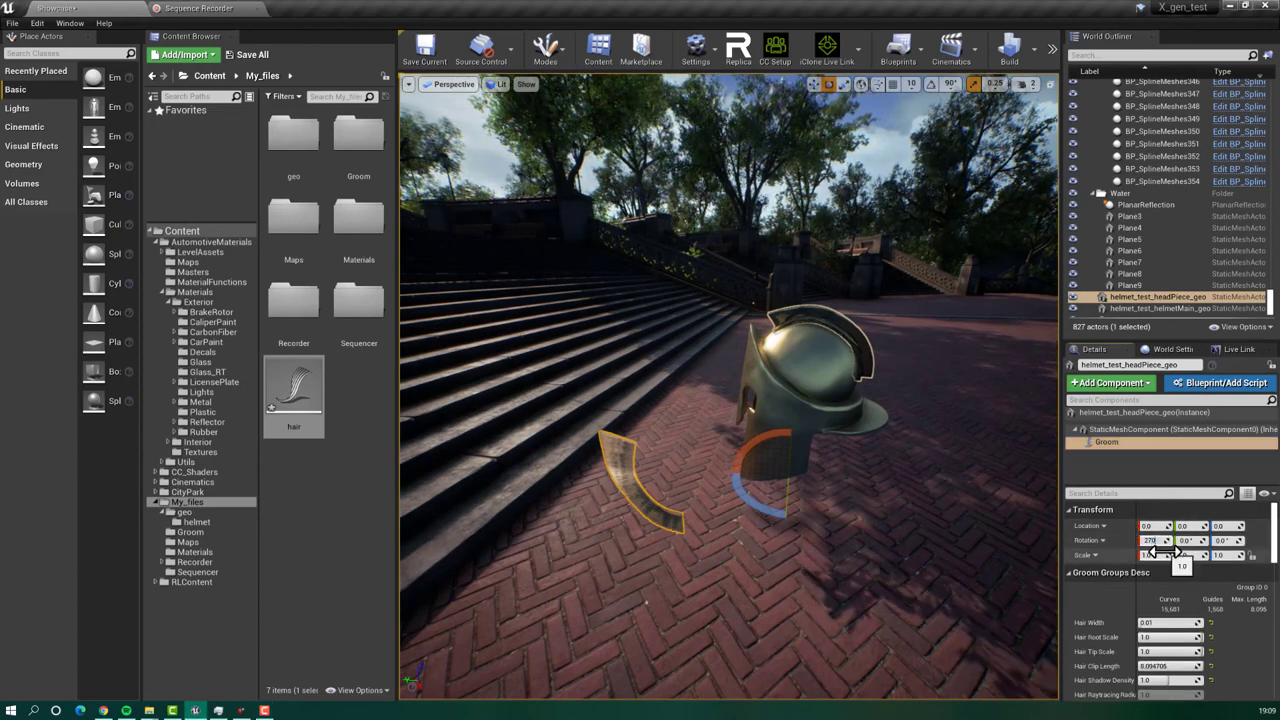
key(Return)
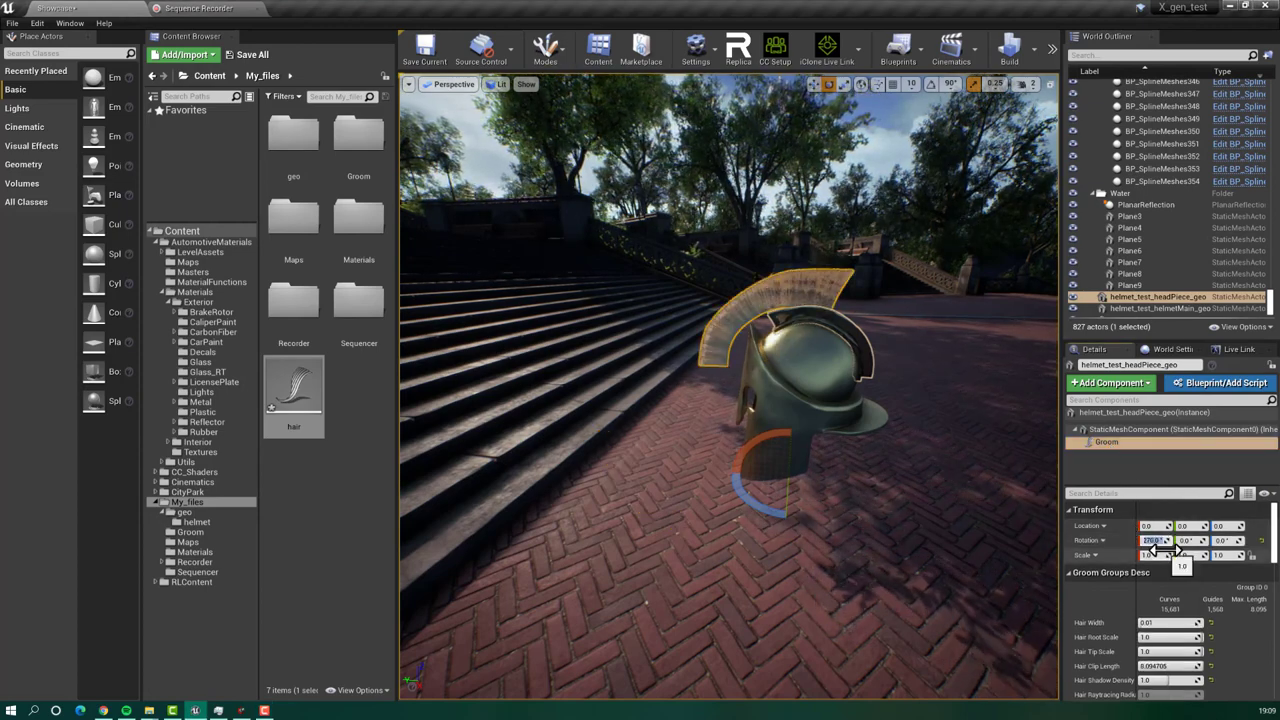
click(1222, 541)
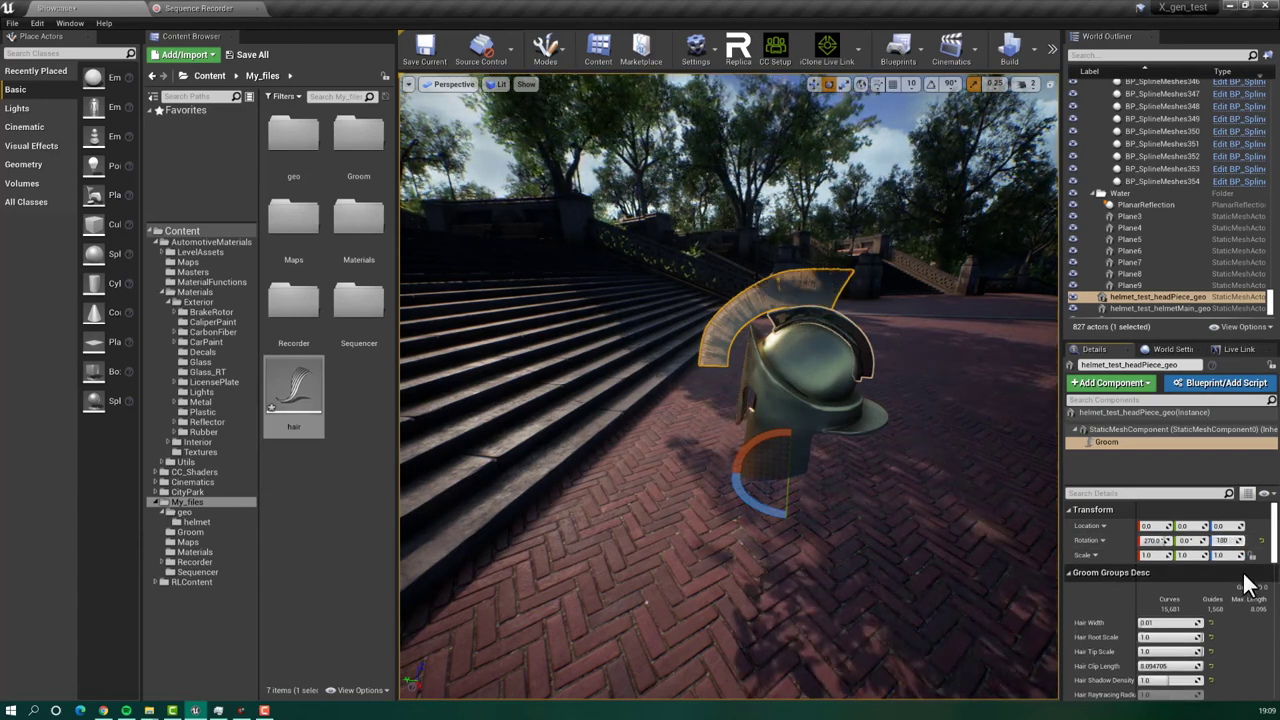
text(180)
key(Return)
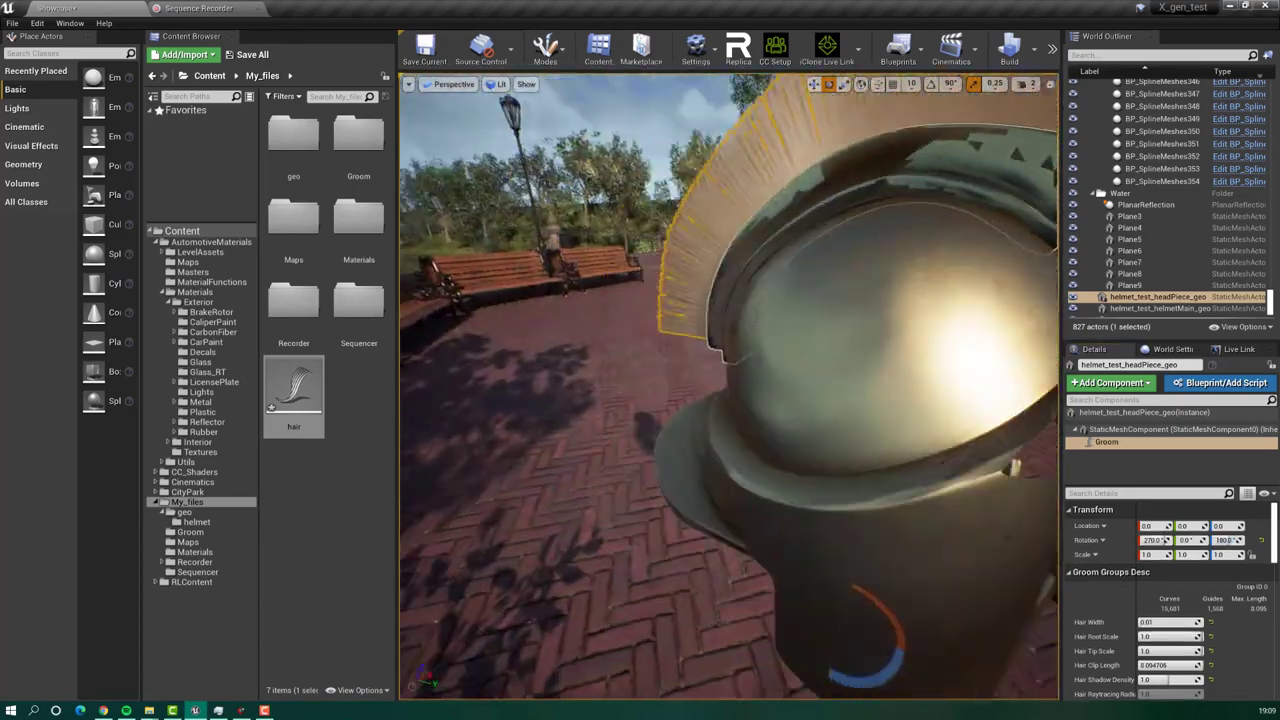
key(Escape)
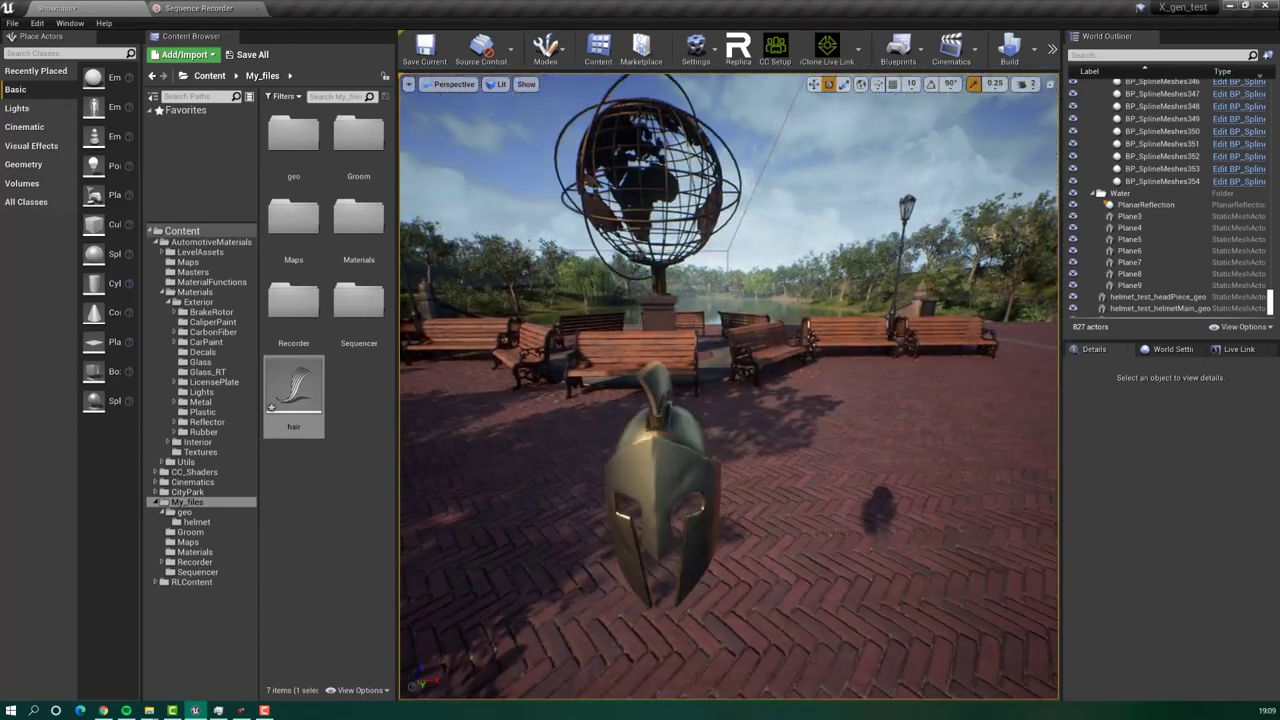
- Select both helmet meshes and move the helmet slightly left along X
click(662, 480)
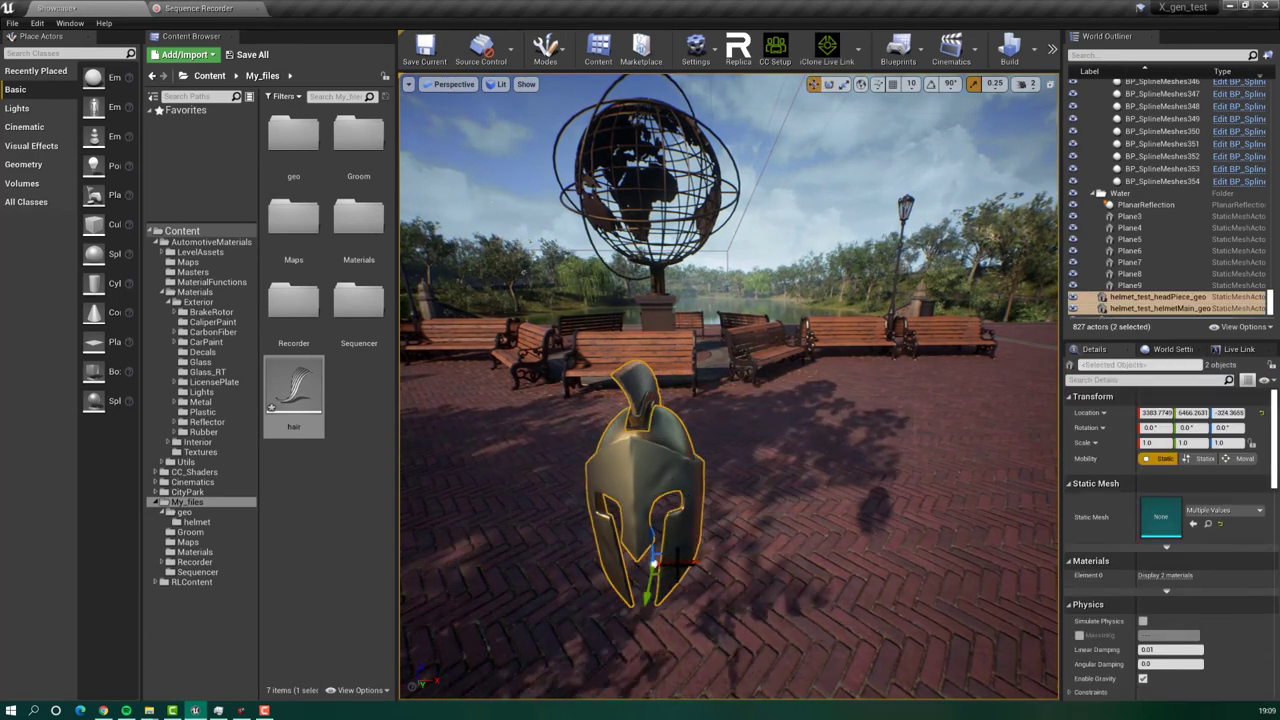
drag(863, 557, 737, 560)
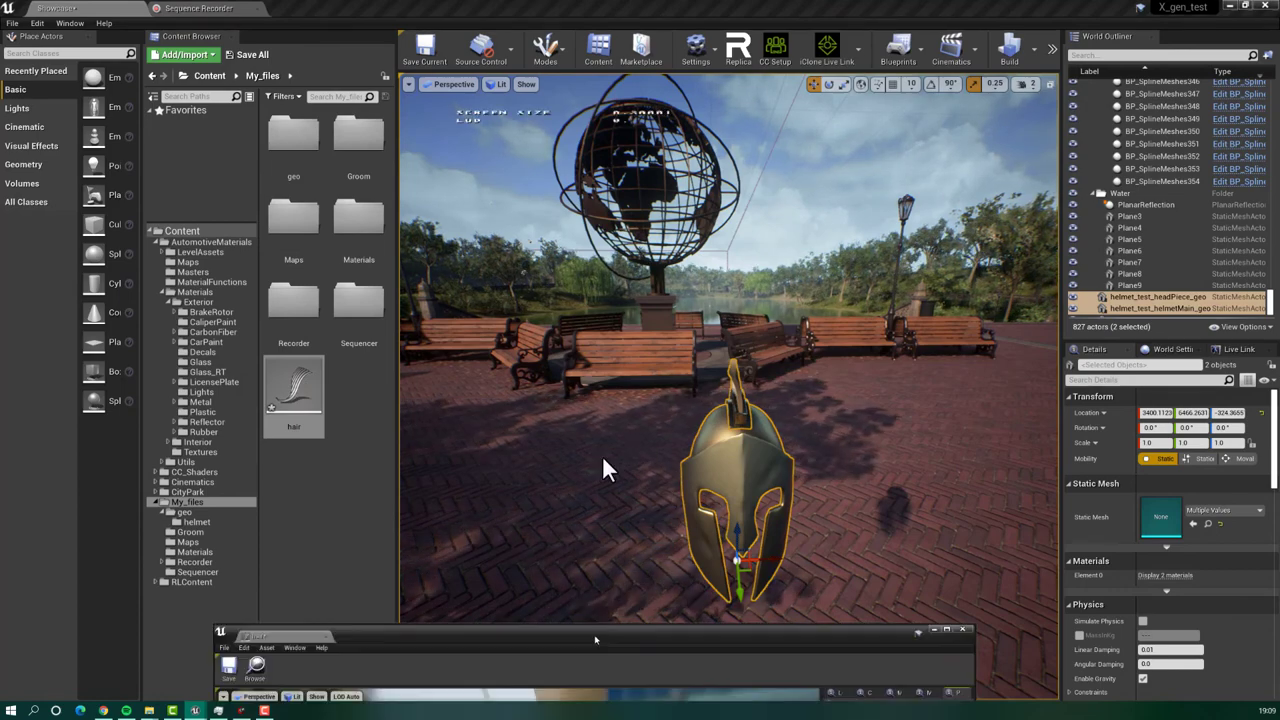
- In the maximized groom editor, turn on Enable Simulation under Physics and save the hair asset
drag(606, 548, 606, 9)
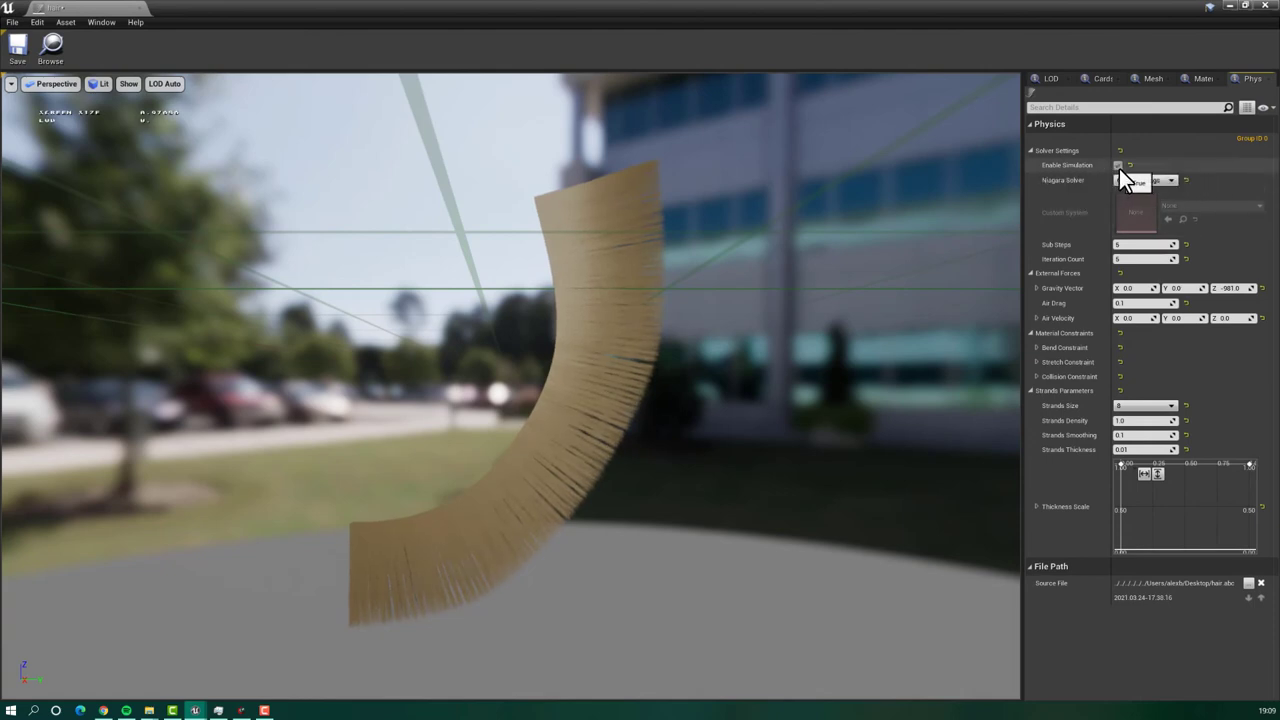
click(1118, 166)
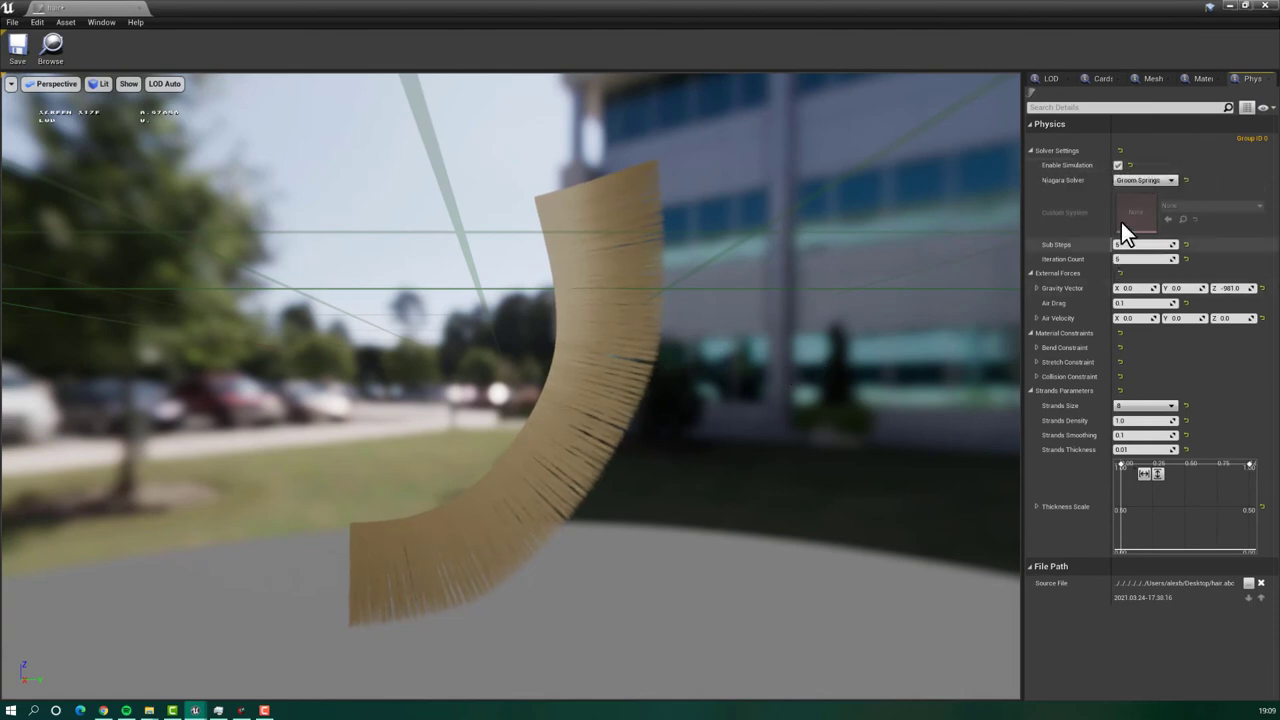
click(17, 52)
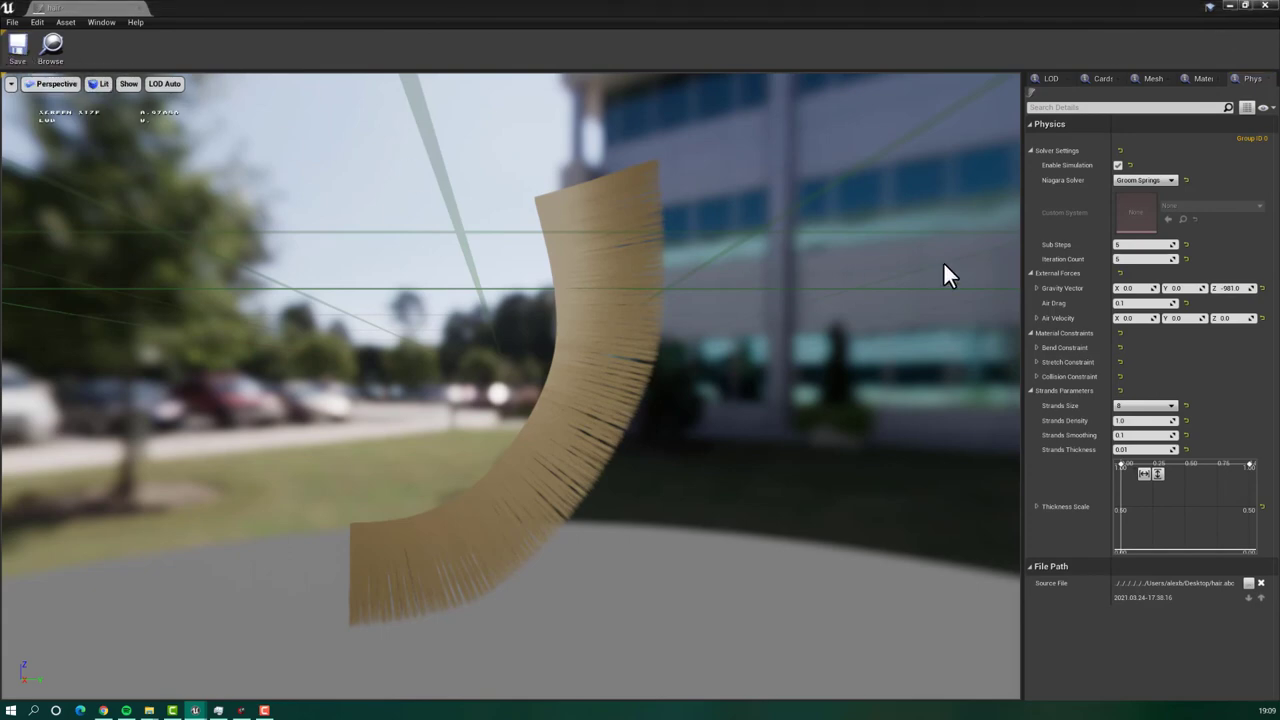
- Back in the level, nudge the helmet to X 3392.2307 and select the head piece's Groom component
click(1264, 6)
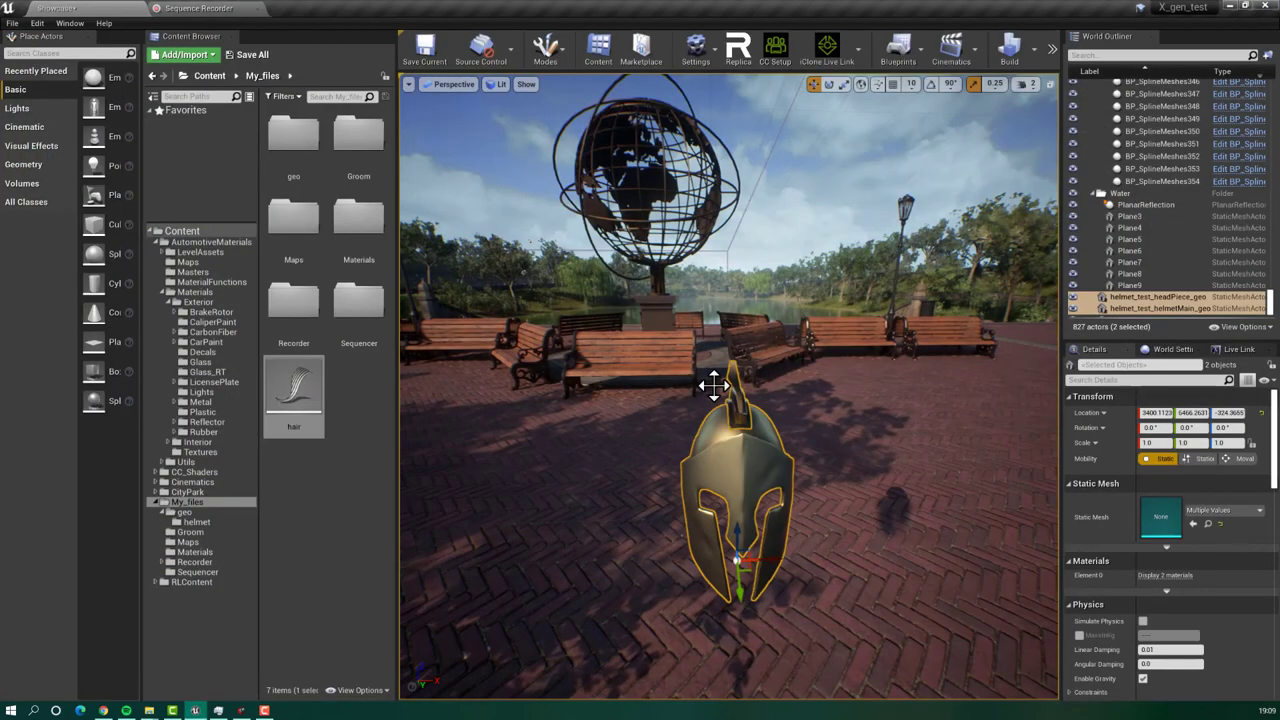
drag(746, 565, 697, 512)
right_drag(697, 512, 835, 550)
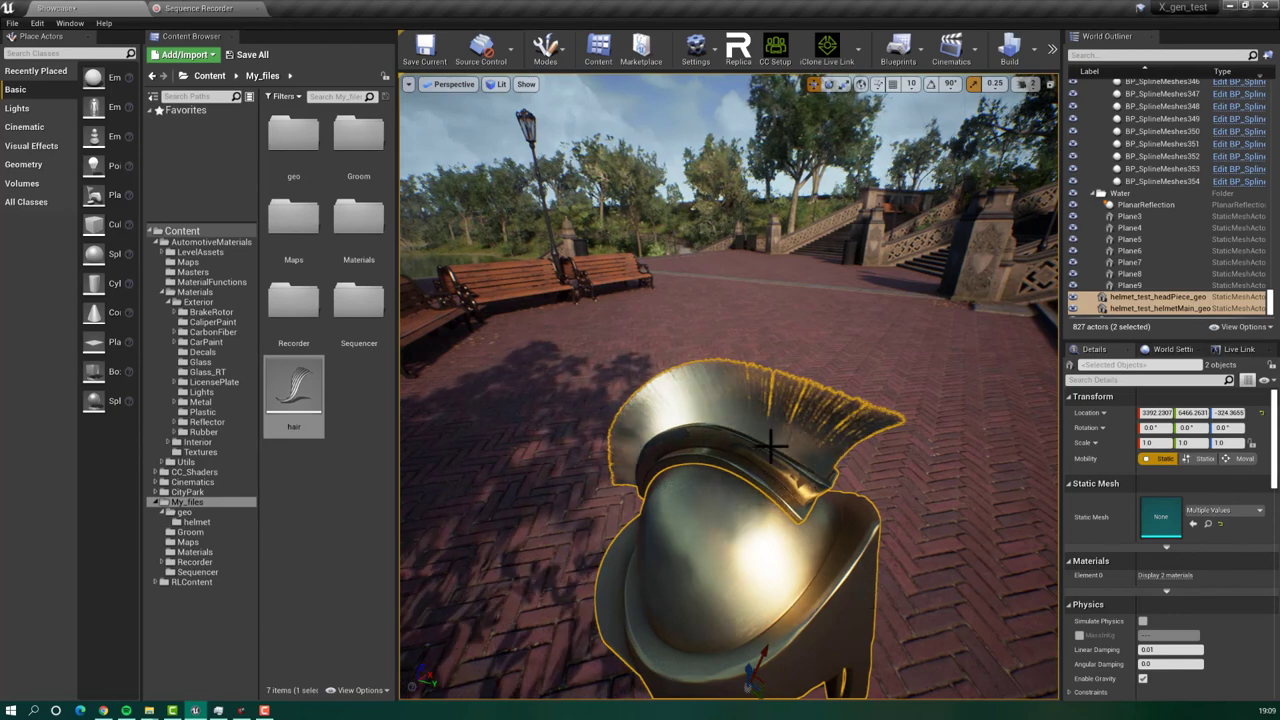
click(790, 430)
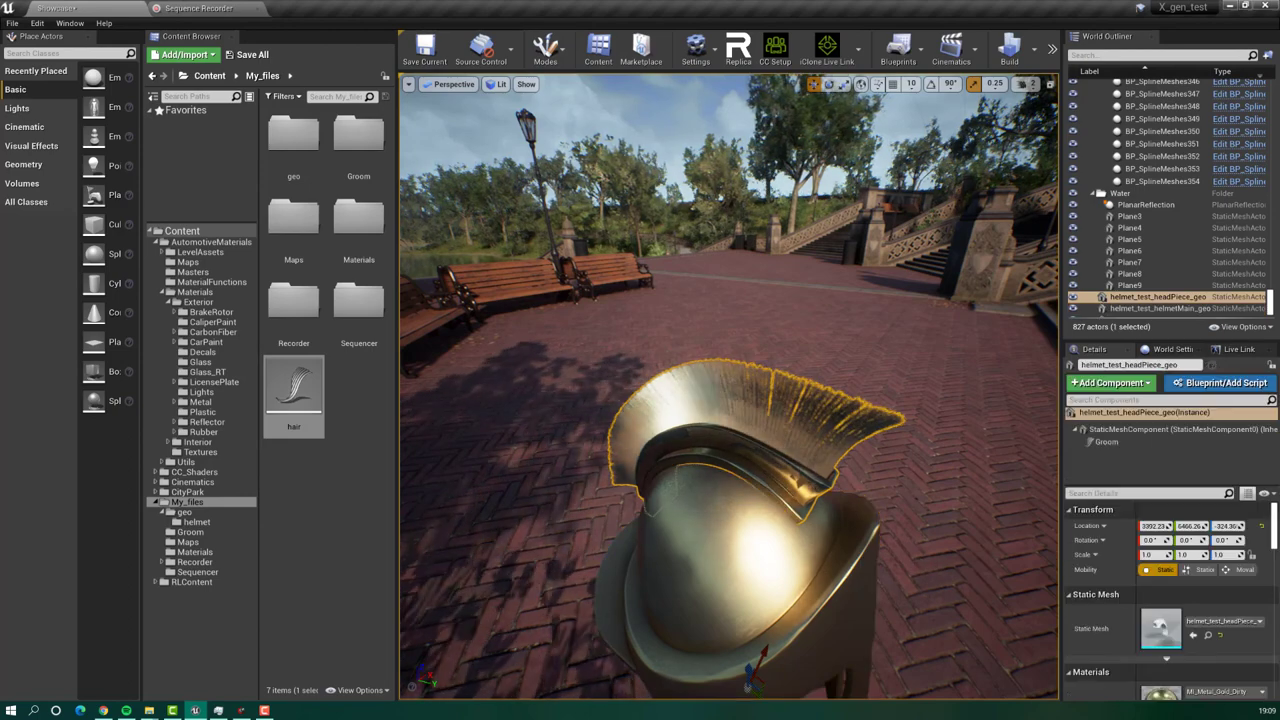
click(1118, 441)
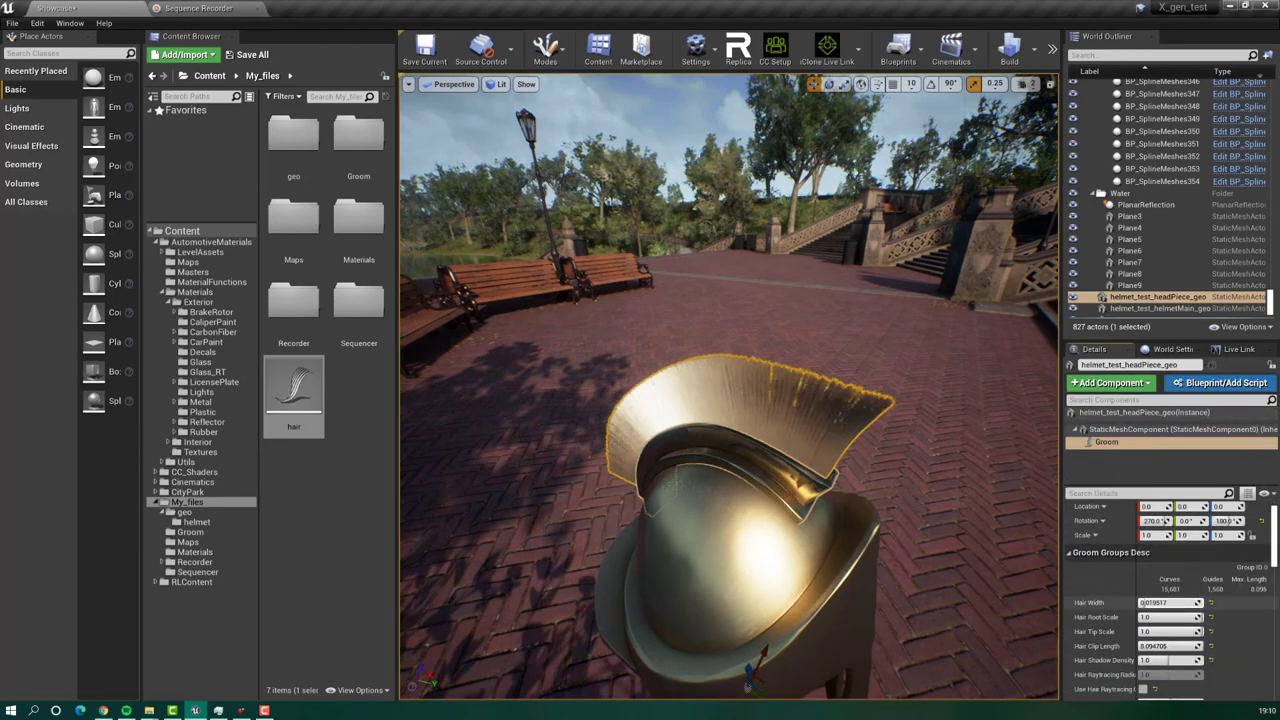